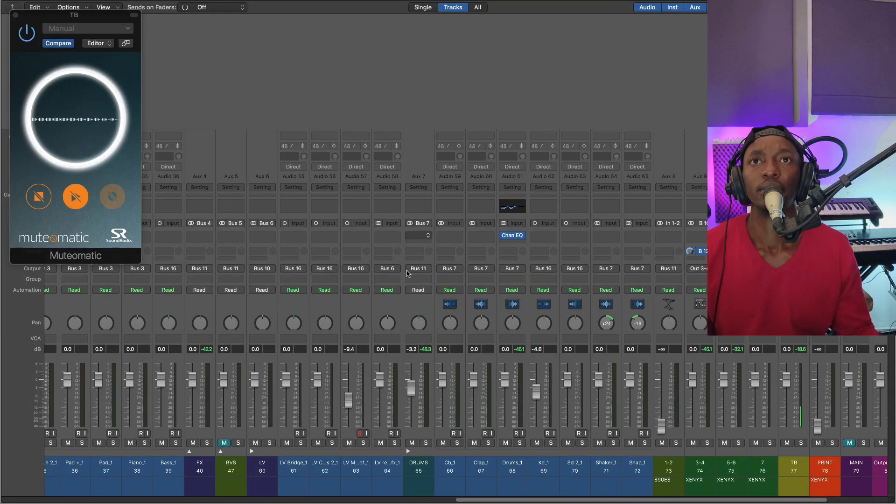
Collapse the DRUMS and LV track stacks in the mixer
left_click(408, 452)
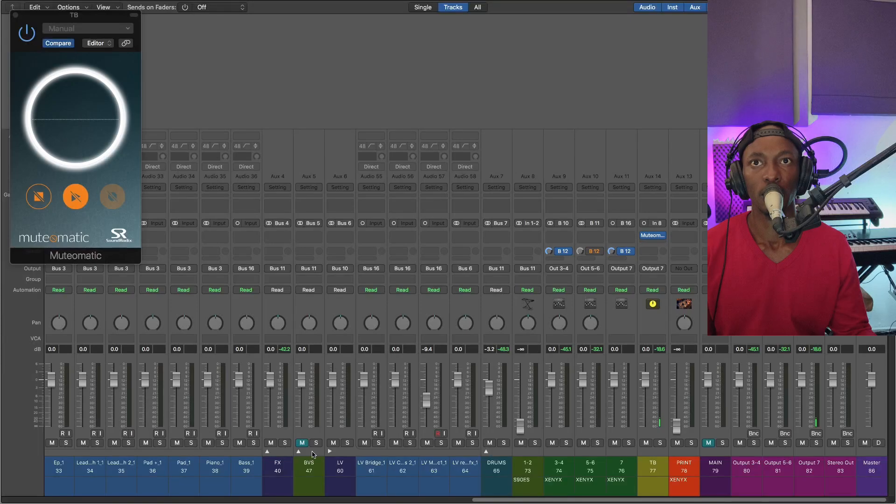
left_click(329, 451)
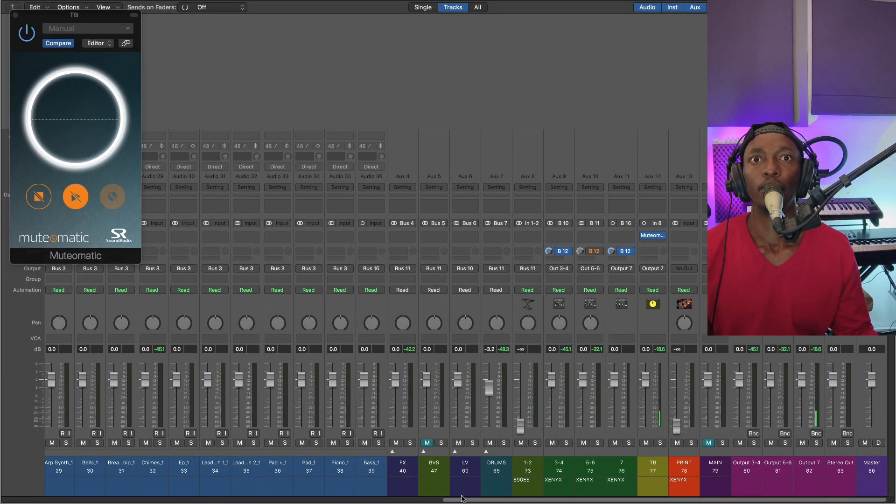
Look through the mixer's channel strips, from the guitar tracks across to the output and master channels
left_click_drag(462, 499, 238, 499)
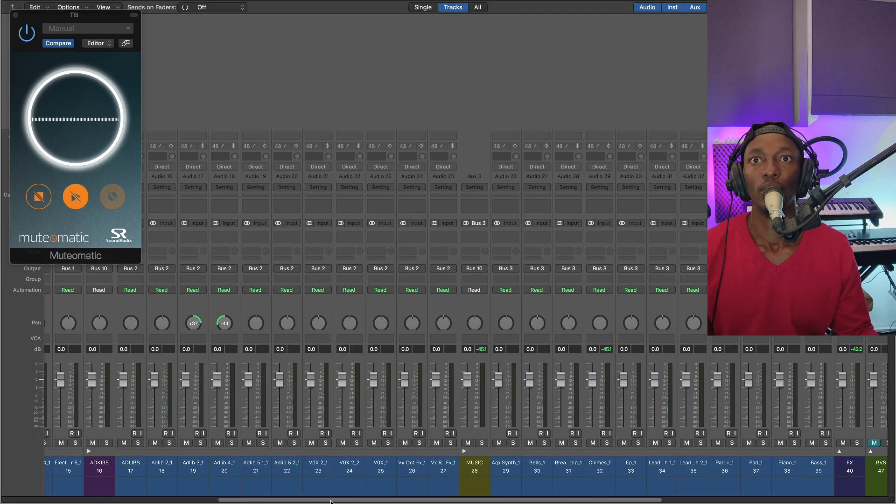
left_click_drag(334, 501, 228, 499)
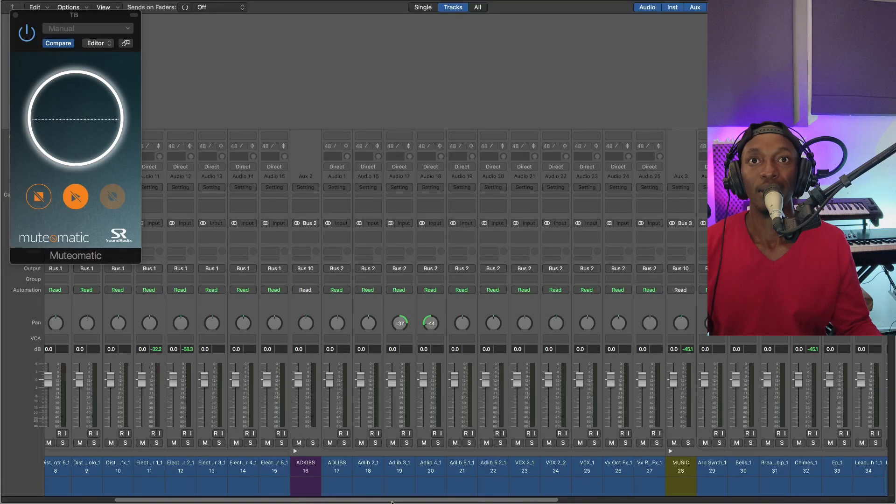
scroll(391, 501, "left", 6)
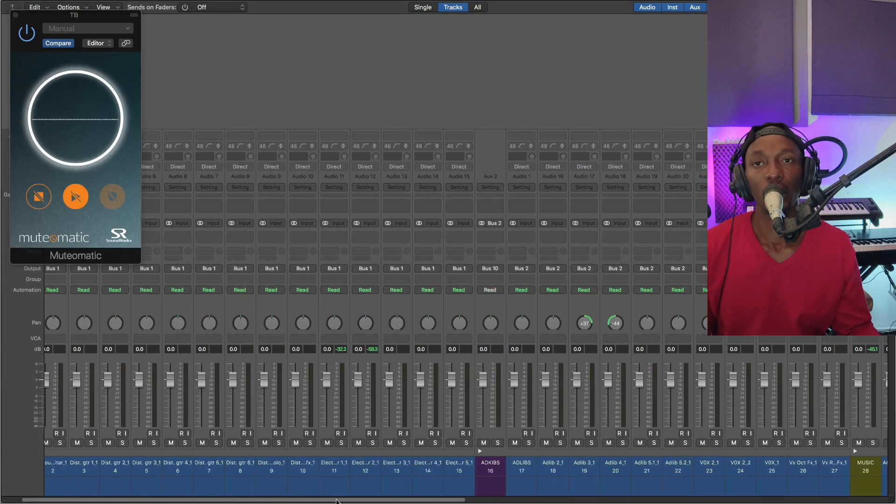
left_click_drag(340, 501, 586, 487)
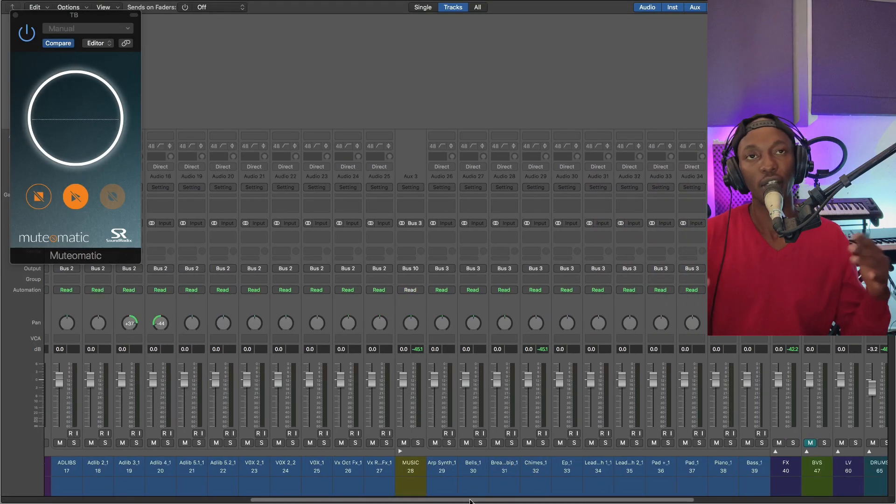
left_click_drag(470, 502, 570, 500)
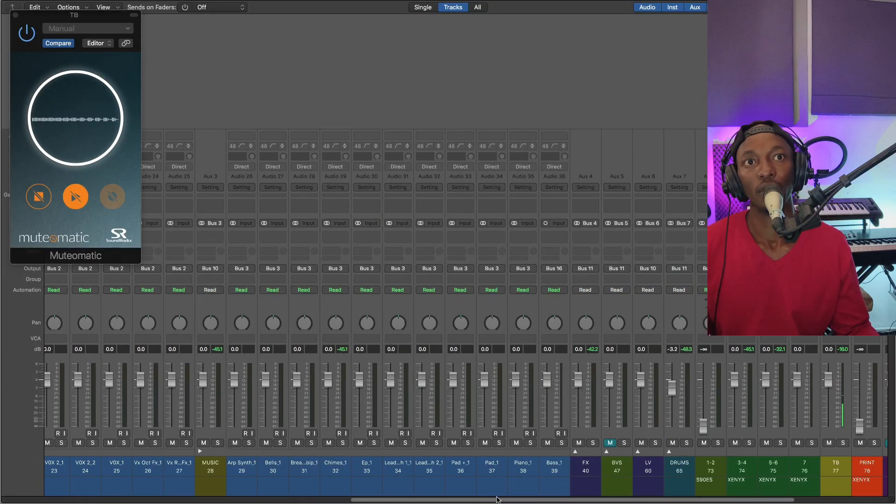
left_click_drag(497, 501, 577, 500)
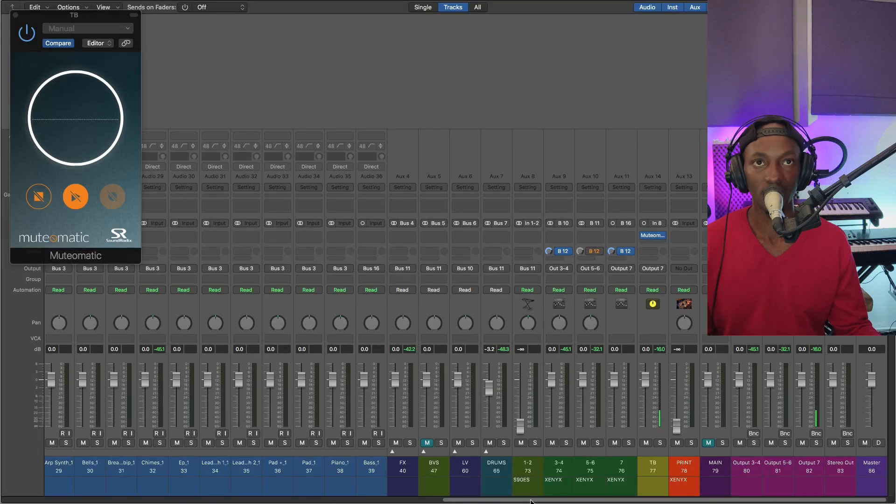
left_click_drag(531, 501, 316, 502)
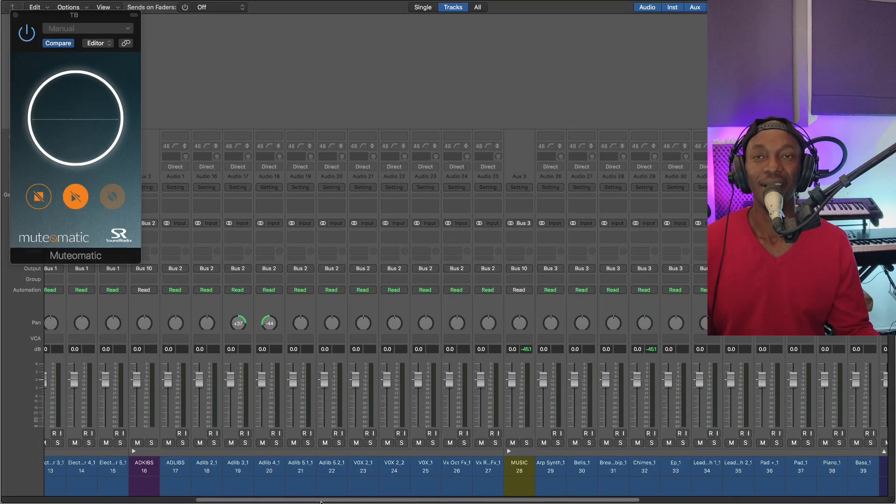
left_click_drag(321, 502, 468, 494)
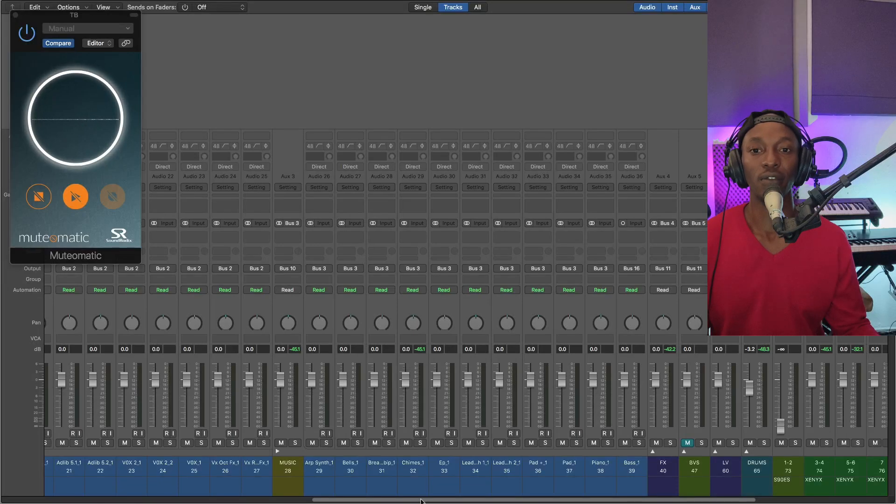
left_click_drag(423, 499, 591, 498)
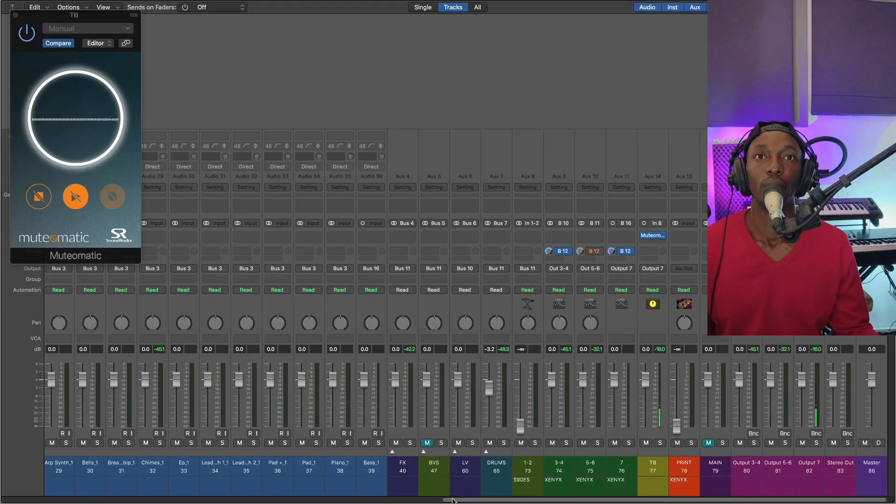
left_click_drag(452, 500, 140, 500)
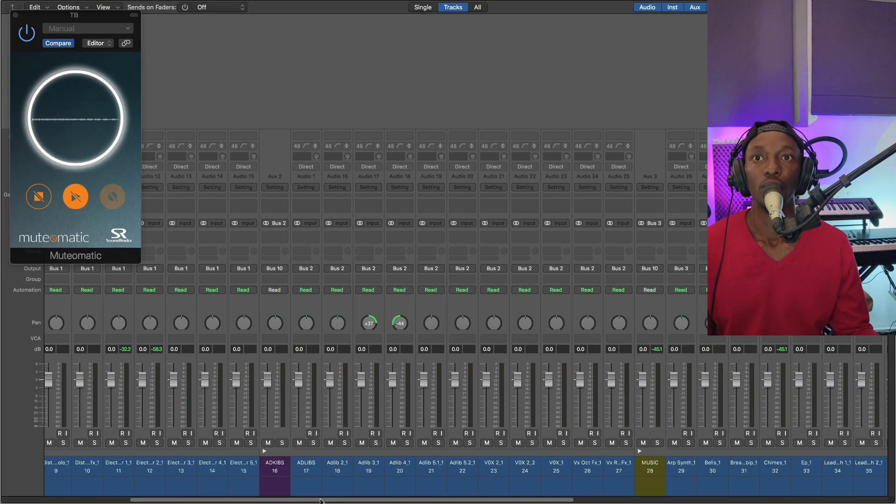
scroll(315, 458, "left", 5)
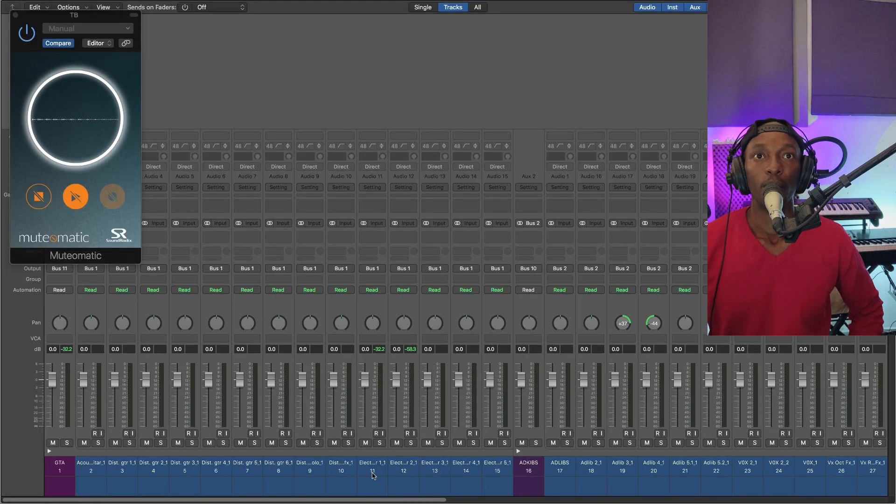
Collapse the GTA, ADKIBS and MUSIC track stacks so only their group channels show
left_click(48, 451)
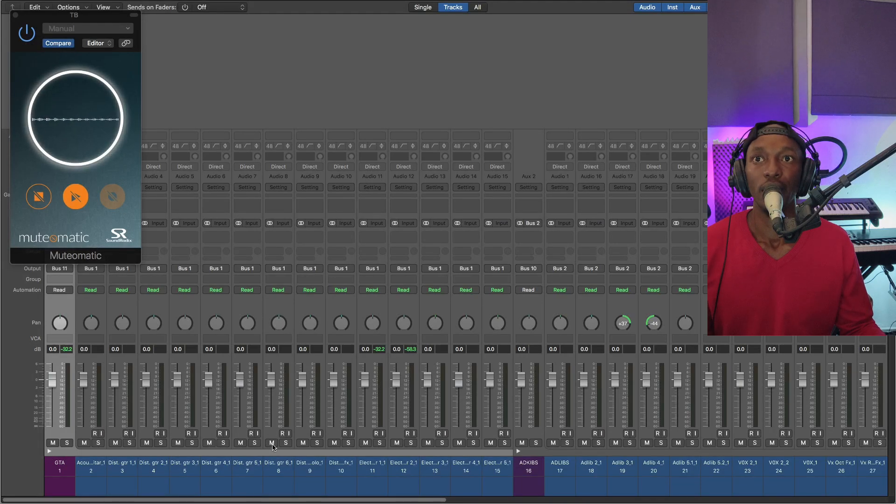
left_click(50, 451)
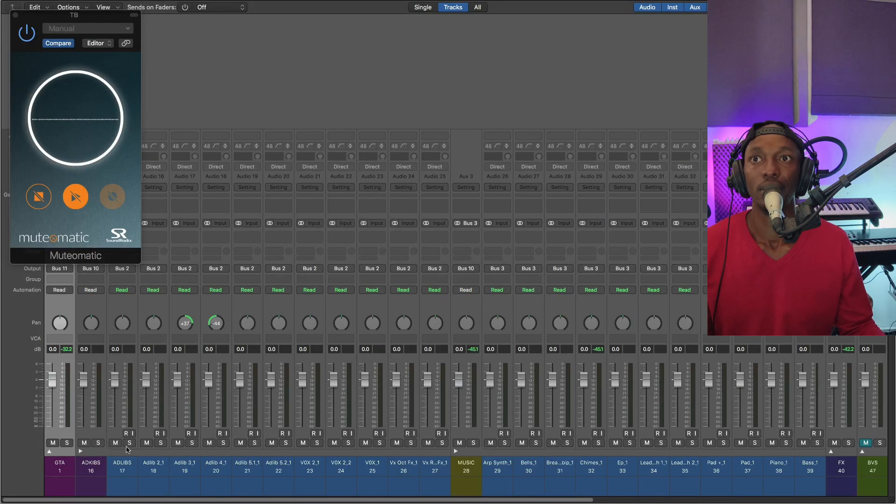
left_click(81, 451)
left_click(112, 452)
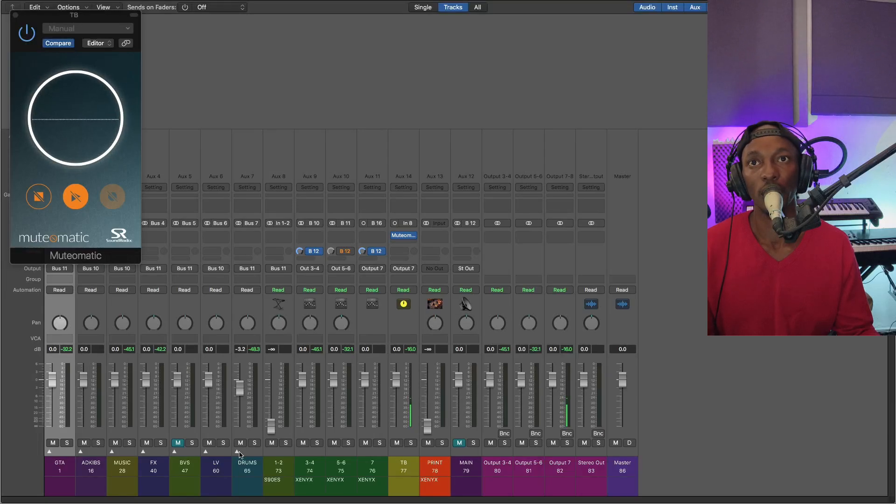
Expand the DRUMS stack to view its individual drum channels and collapse it again
left_click(239, 454)
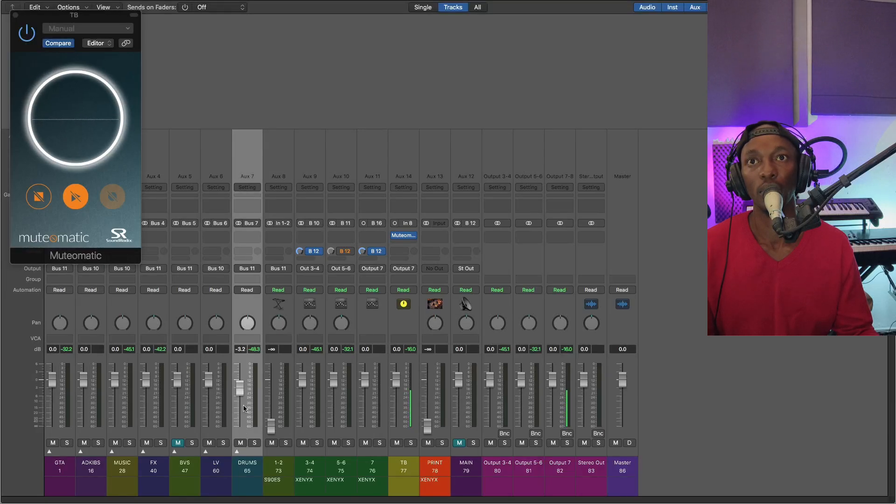
left_click(237, 452)
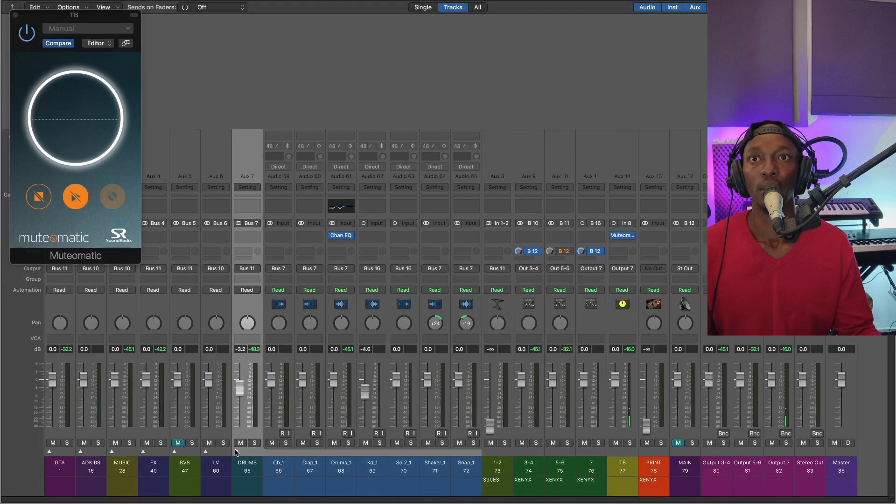
left_click(236, 451)
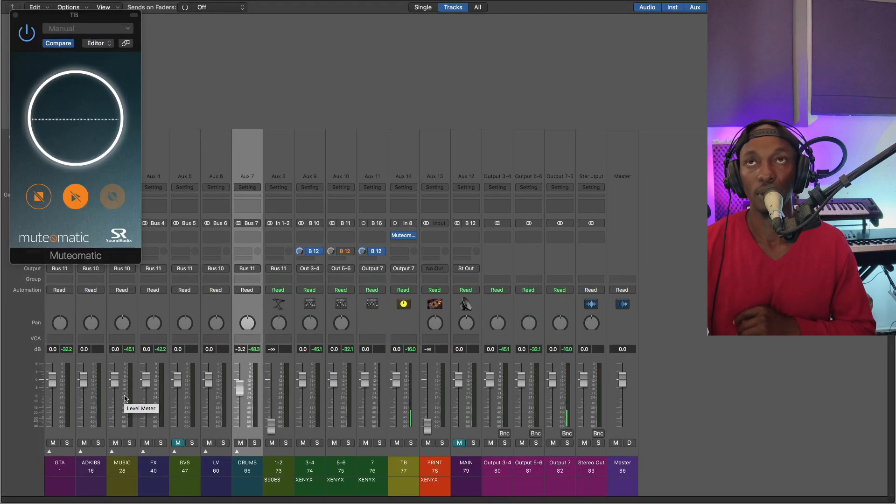
Select the GTA and ADKIBS group channels in turn to point them out, ending on GTA
left_click(74, 410)
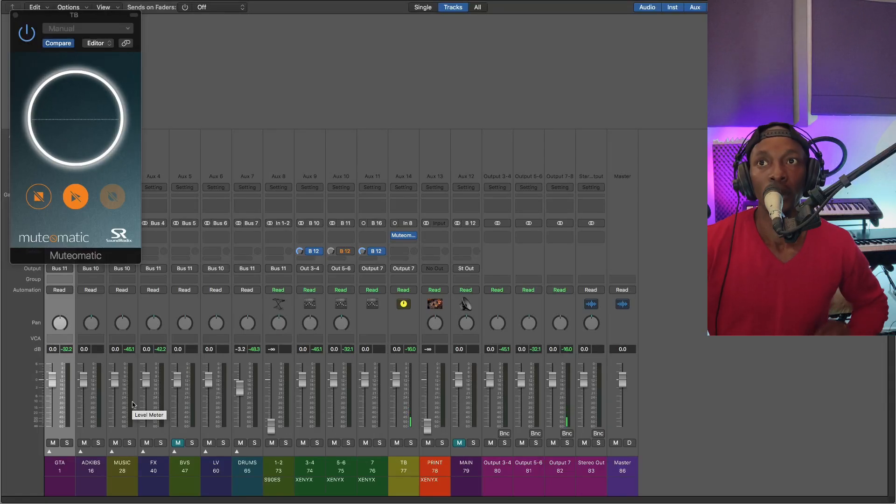
left_click(97, 425)
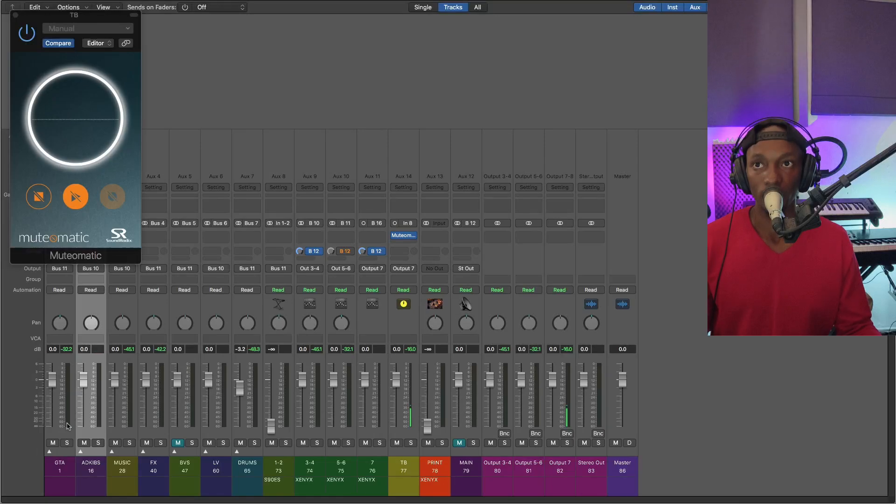
left_click(67, 426)
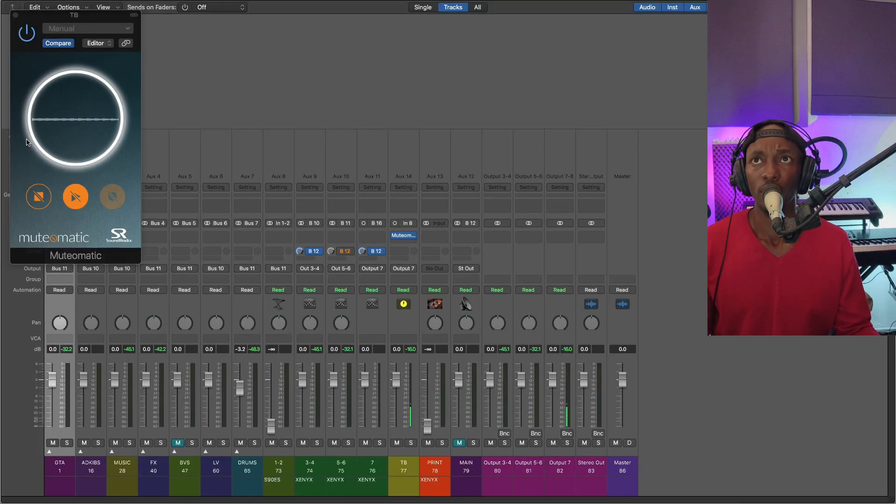
Close the Muteomatic plug-in window and select the TB channel strip to view its plug-in slot
left_click_drag(35, 14, 402, 91)
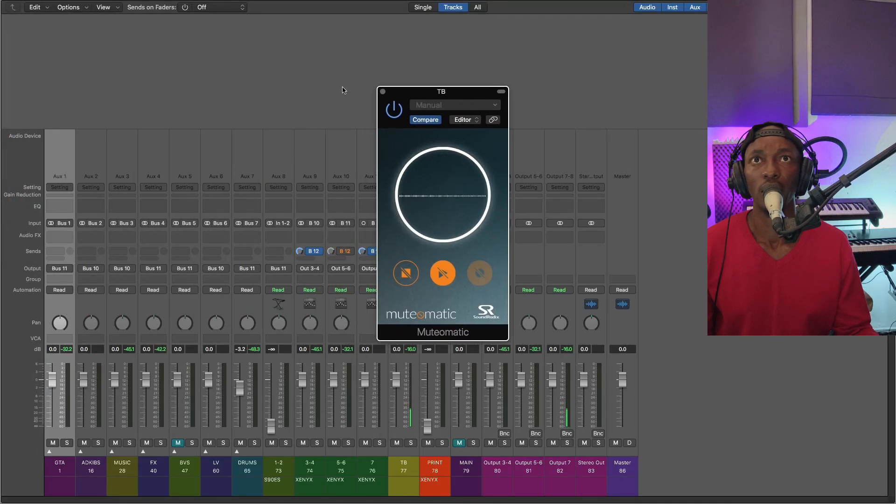
left_click(382, 92)
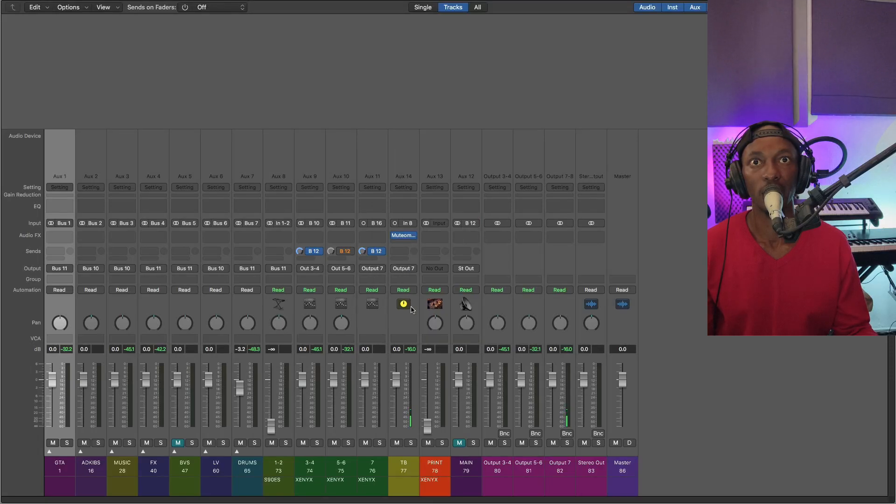
left_click(407, 372)
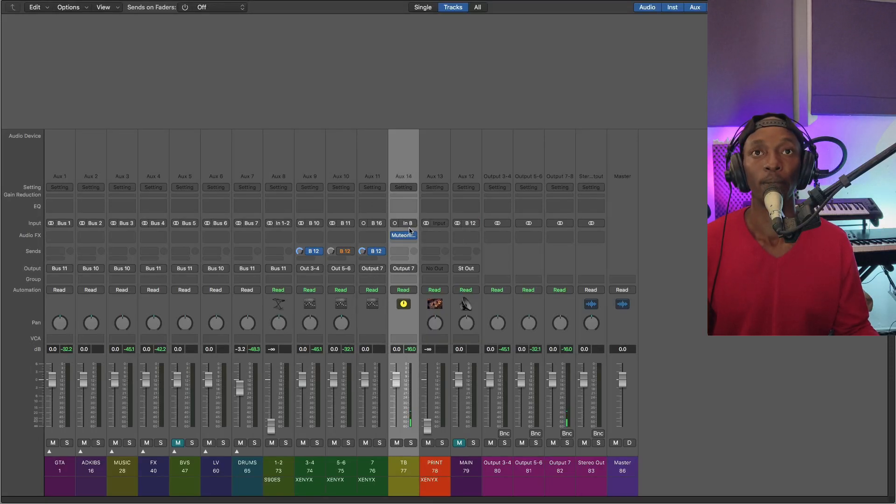
mouse_move(405, 236)
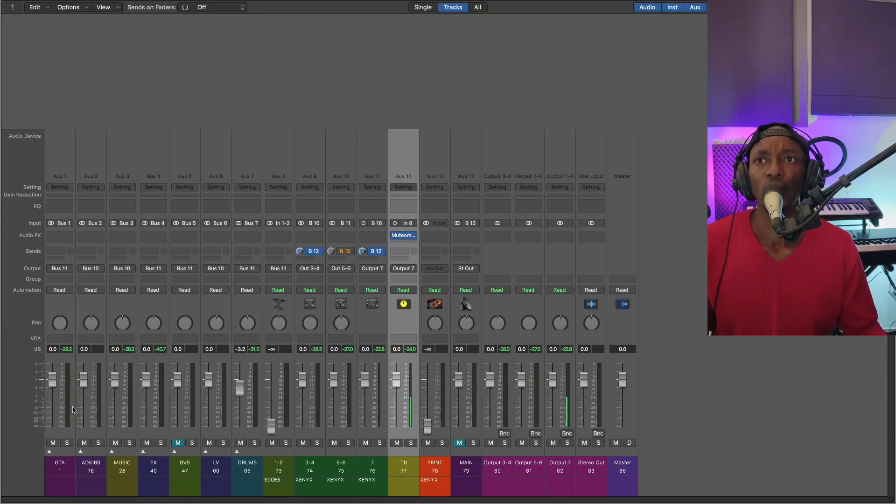
Review the GTA, ADKIBS, MUSIC and FX group channels by selecting each one in turn
left_click(73, 409)
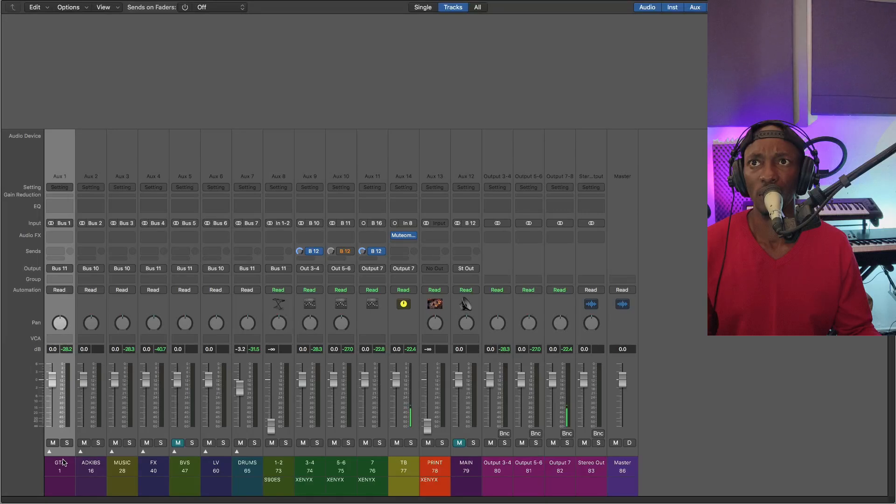
left_click(96, 416)
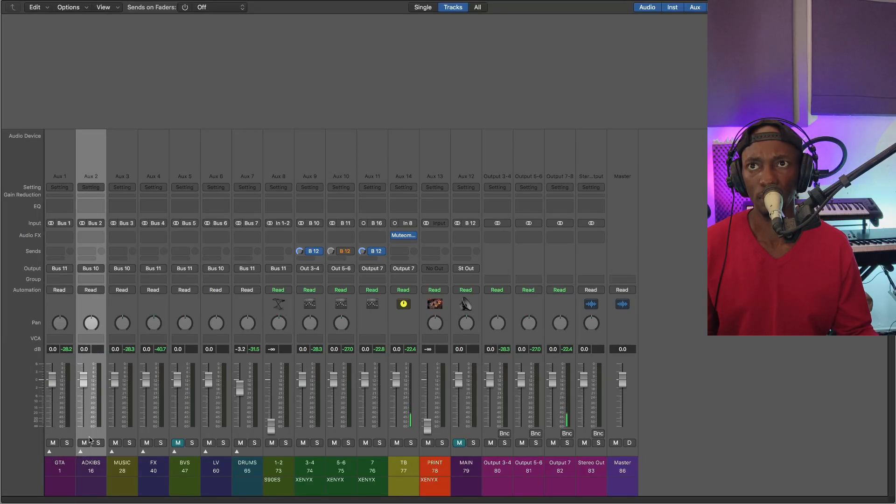
left_click(125, 412)
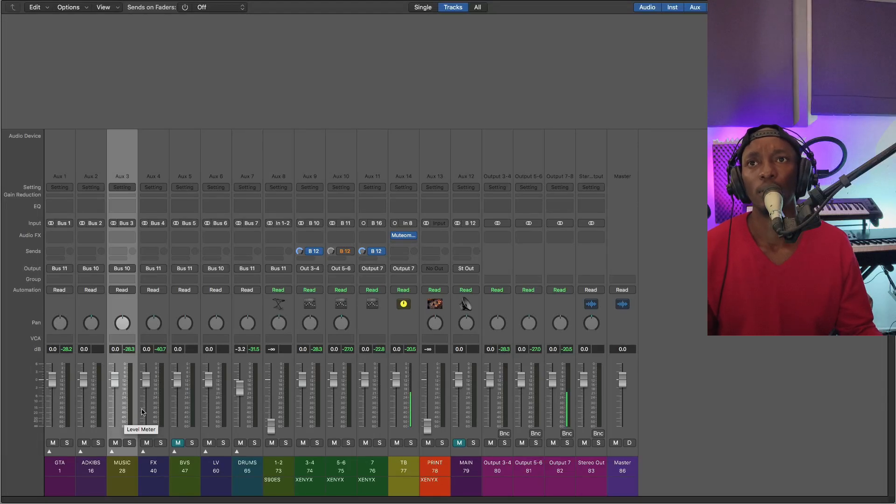
left_click(162, 408)
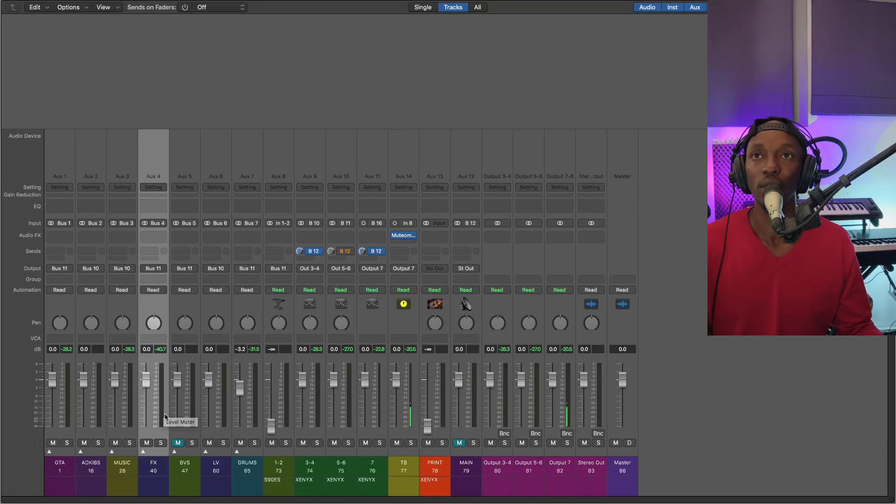
Unmute the BVS group channel and continue through the LV and DRUMS group channels
left_click(193, 413)
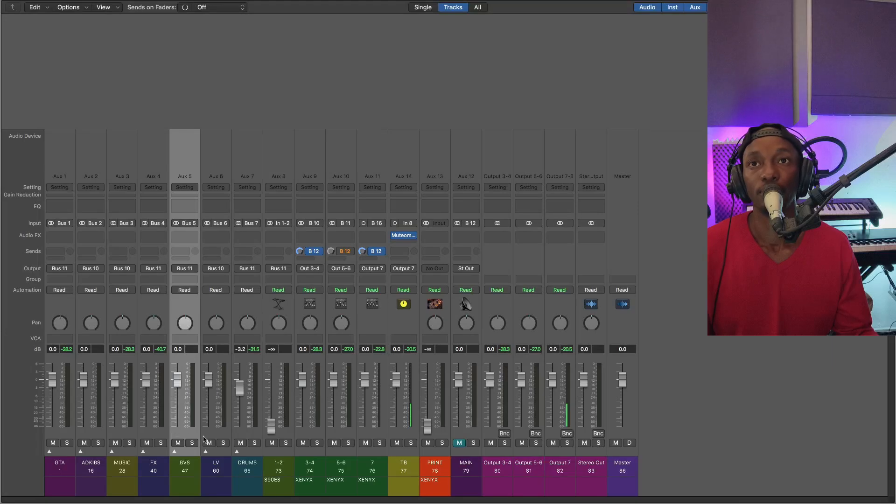
left_click(221, 447)
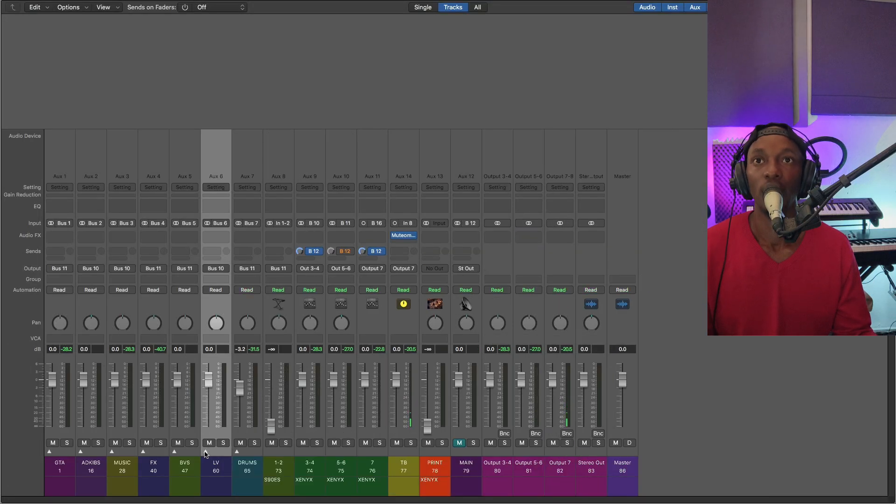
left_click(250, 419)
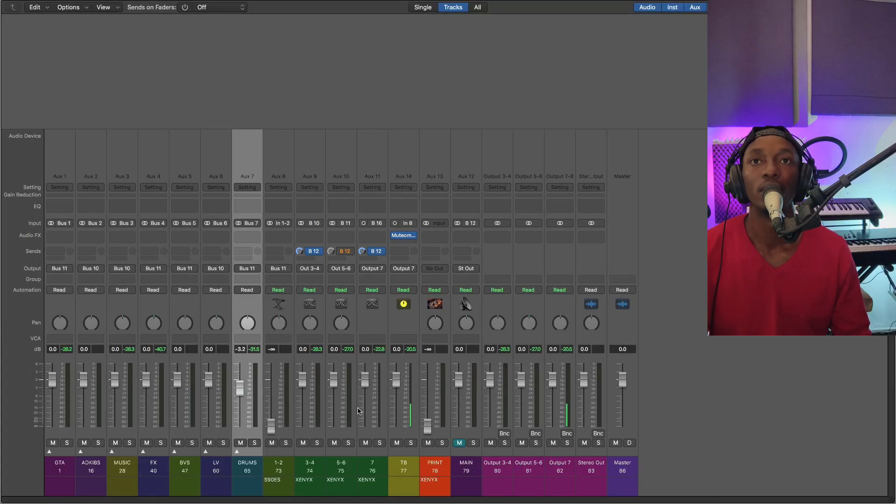
Review the 1-2, 3-4, 5-6 and 7 aux channels by selecting each one in turn
left_click(286, 403)
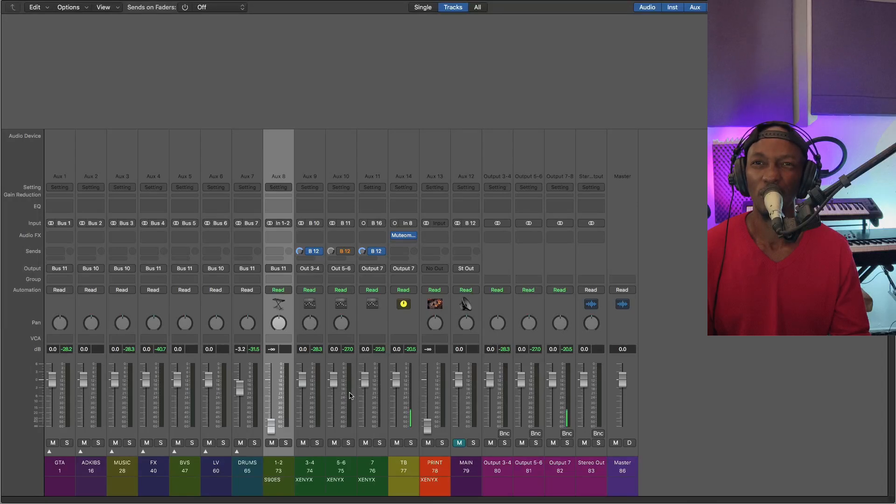
left_click(308, 423)
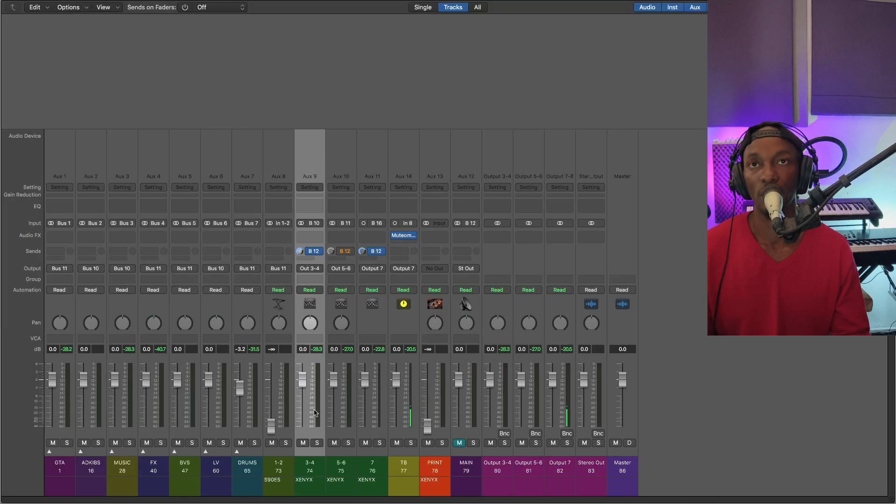
left_click(351, 403)
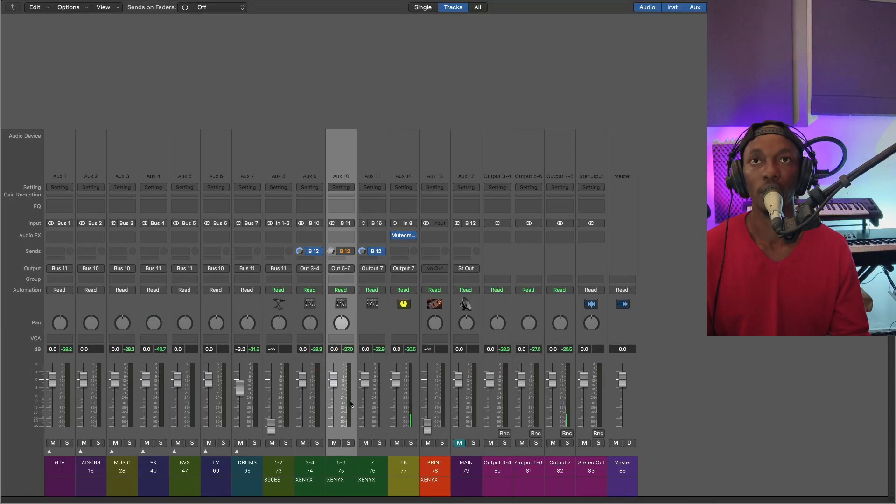
left_click(377, 403)
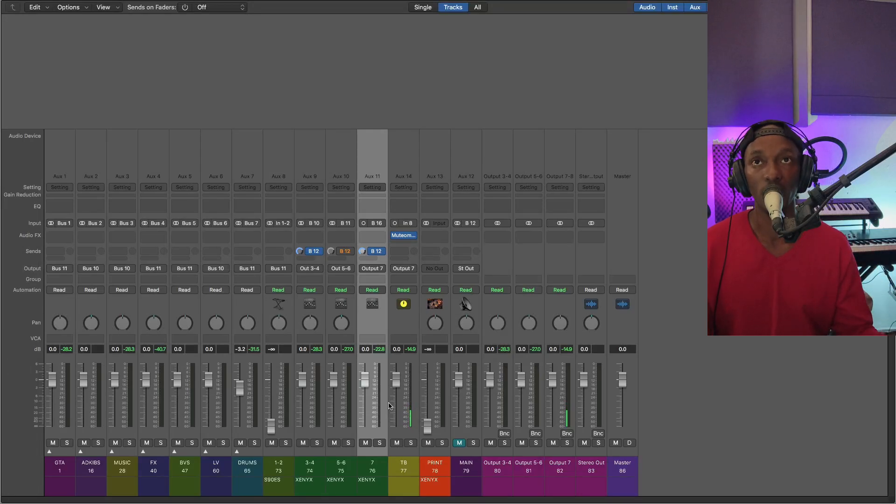
Select the three XENYX channels 3-4 through 7 as a range, and select the PRINT channel to point it out
left_click(311, 412)
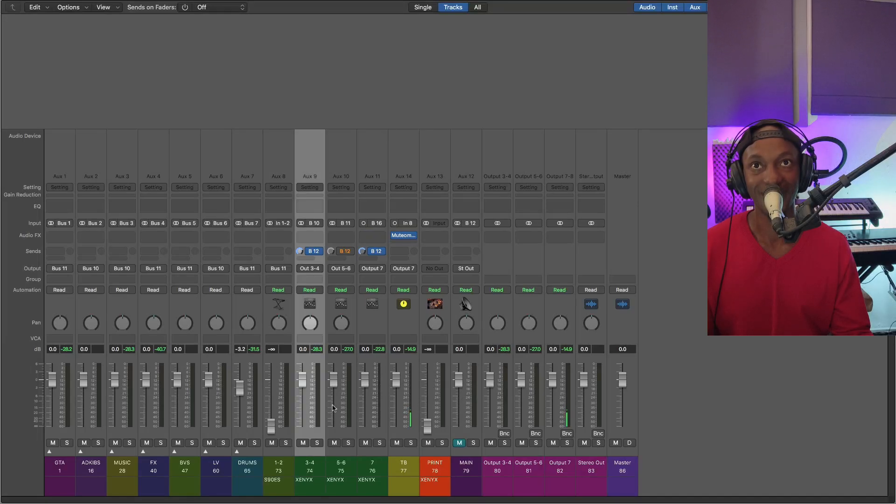
left_click(373, 405, "shift")
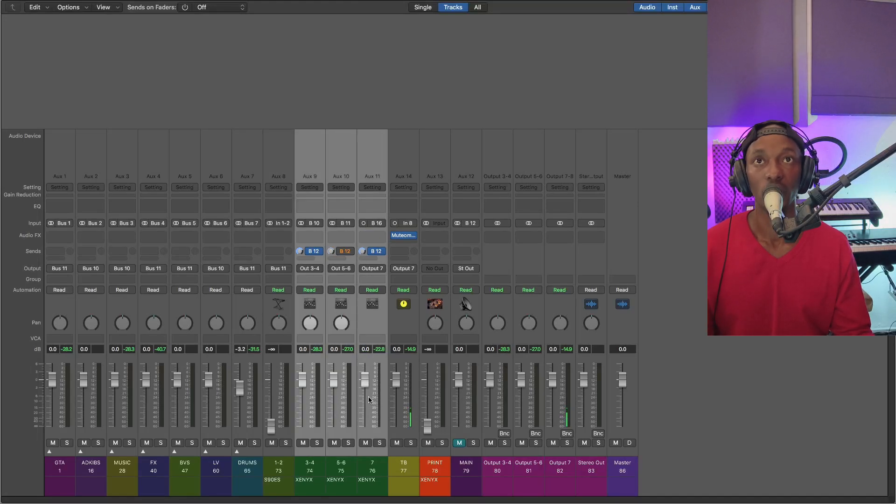
left_click(449, 313)
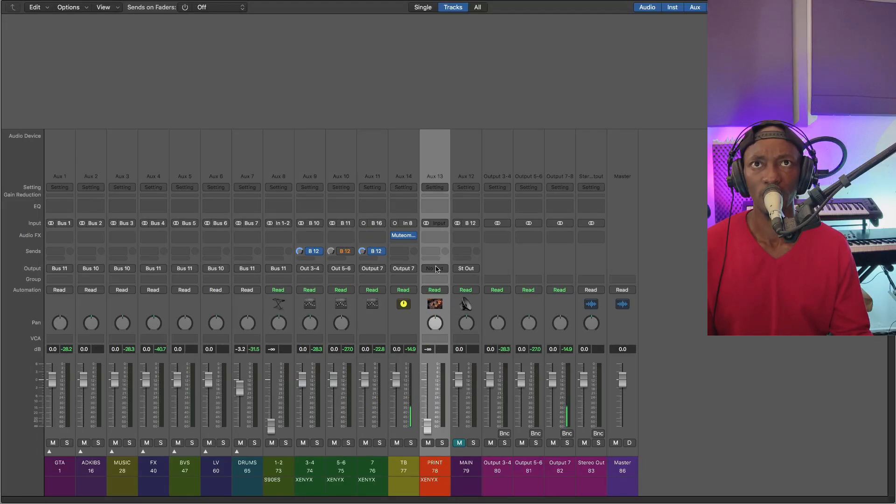
Enter FOH as the note on the MAIN channel strip
left_click(472, 393)
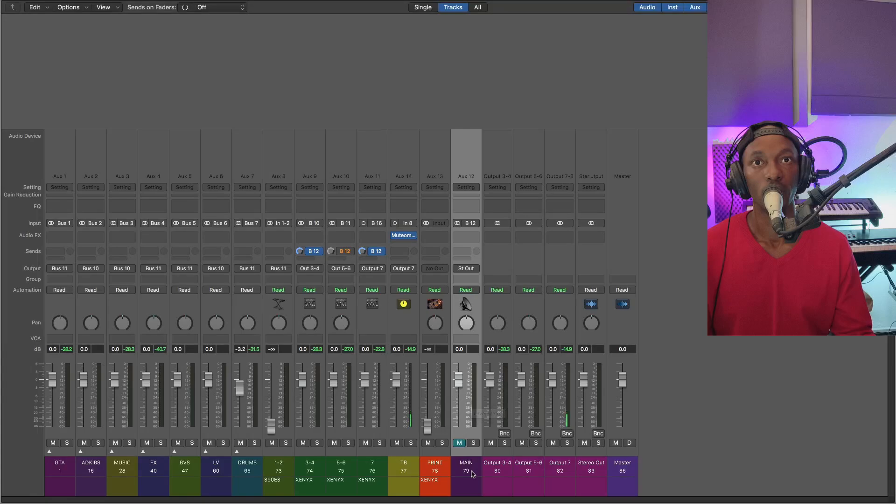
double_click(472, 486)
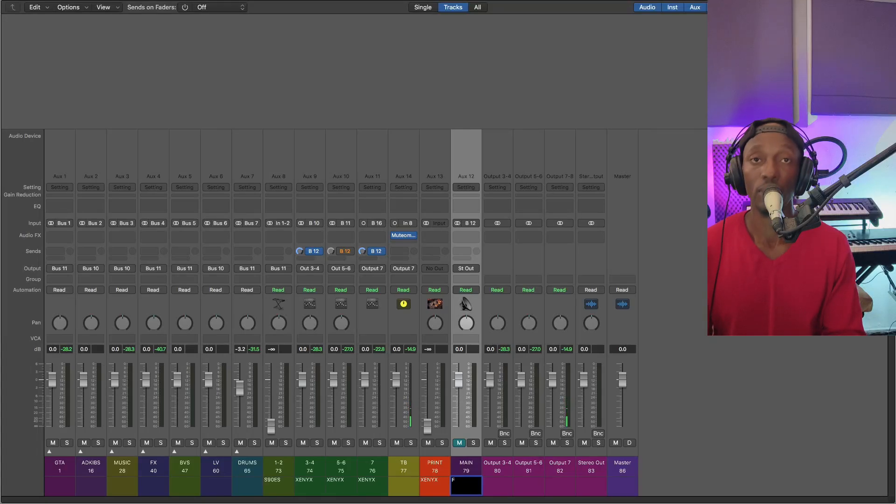
key("Return")
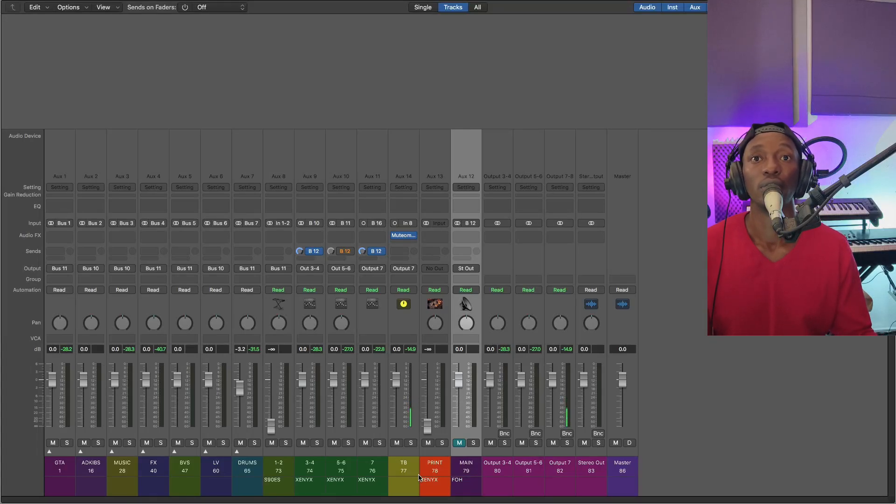
Select the XENYX channels from 3-4 through 7 together to review their bus inputs and outputs
left_click(380, 432)
left_click(308, 416)
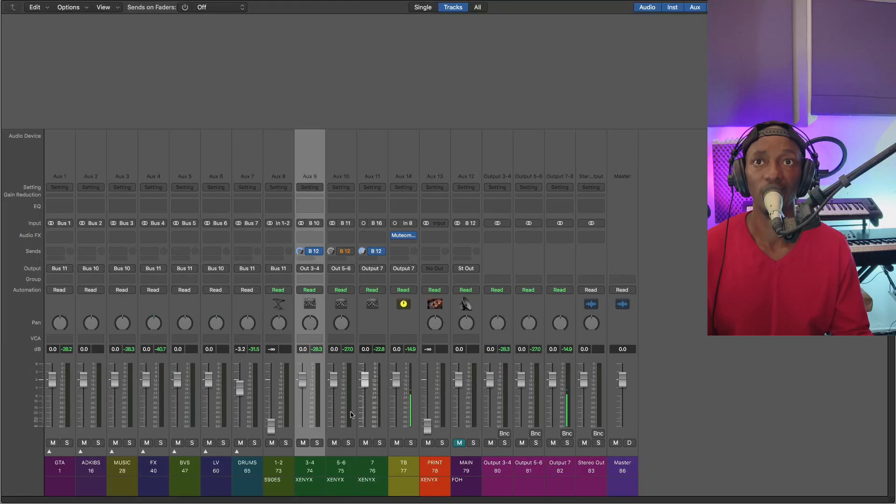
left_click(380, 405, "shift")
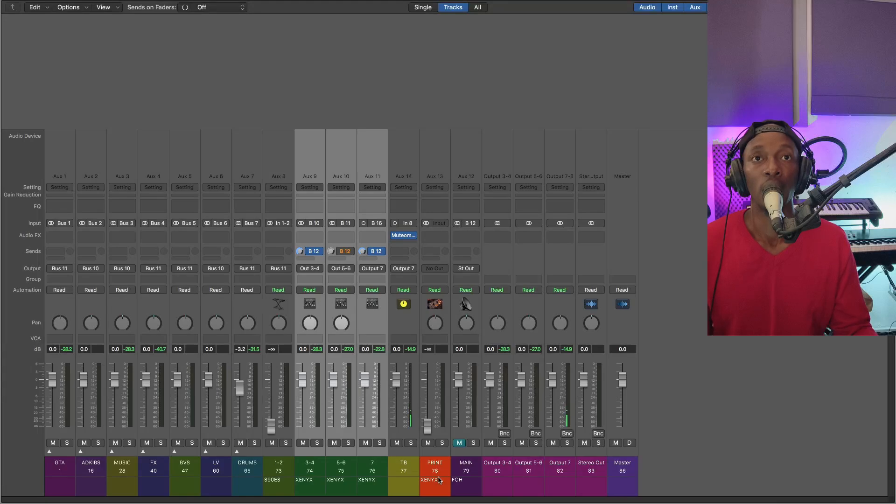
Select Output 3-4 through Output 7 together, and inspect Output 3-4 and Output 7 individually
left_click(500, 411)
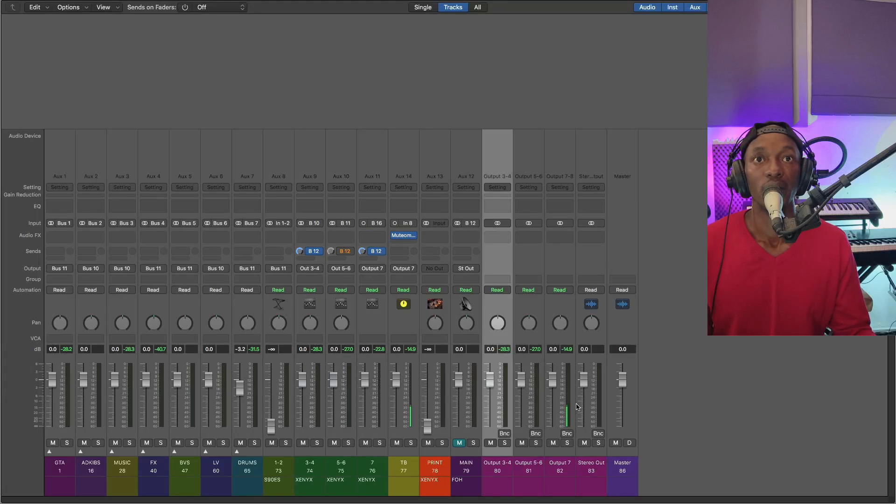
left_click(564, 403, "shift")
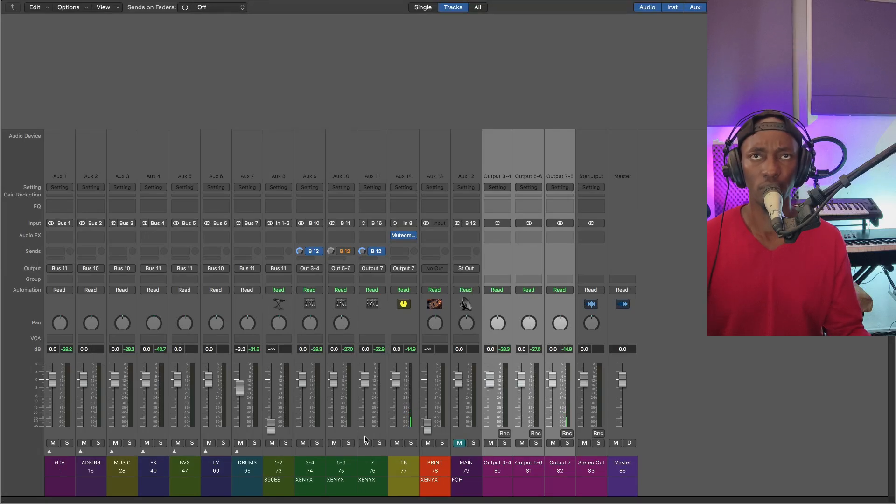
left_click(502, 408)
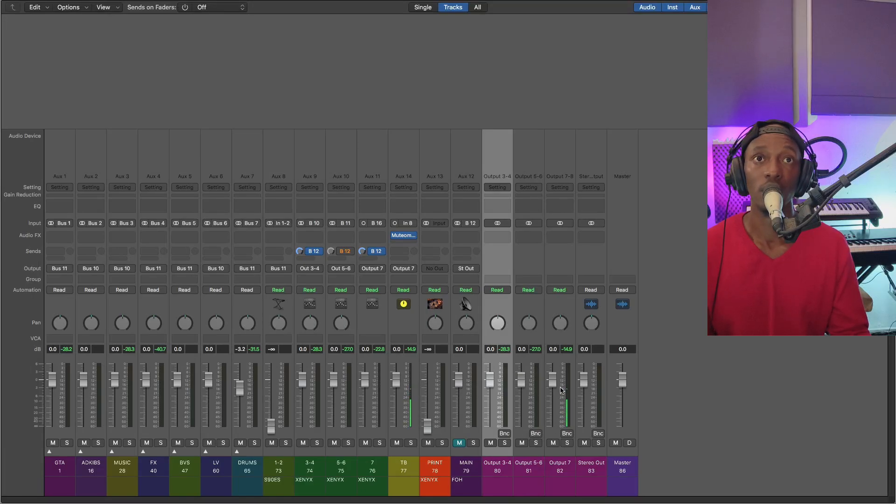
left_click(566, 401)
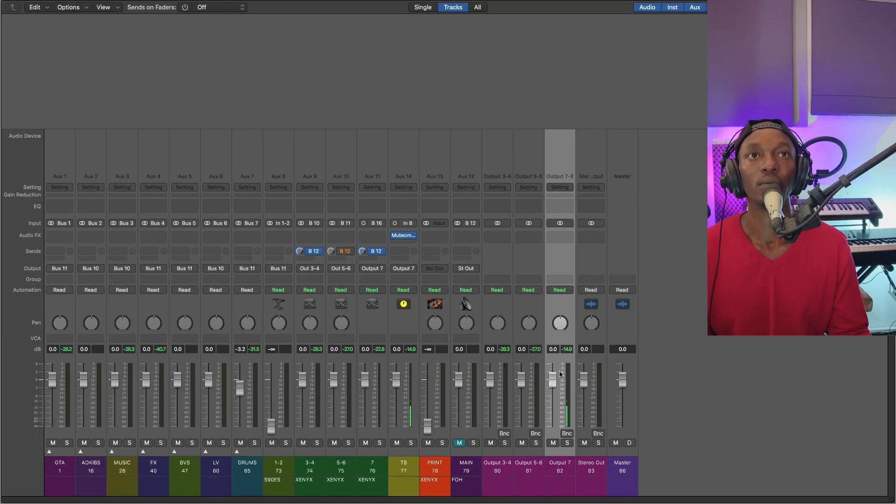
Compare the TB channel's routing with Output 7, and reselect the range from Output 3-4 through Output 7
left_click(405, 402)
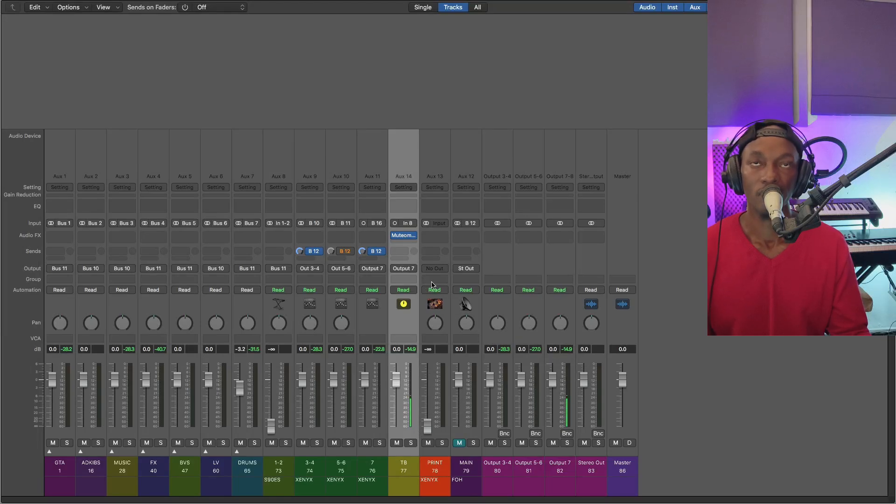
left_click(566, 397)
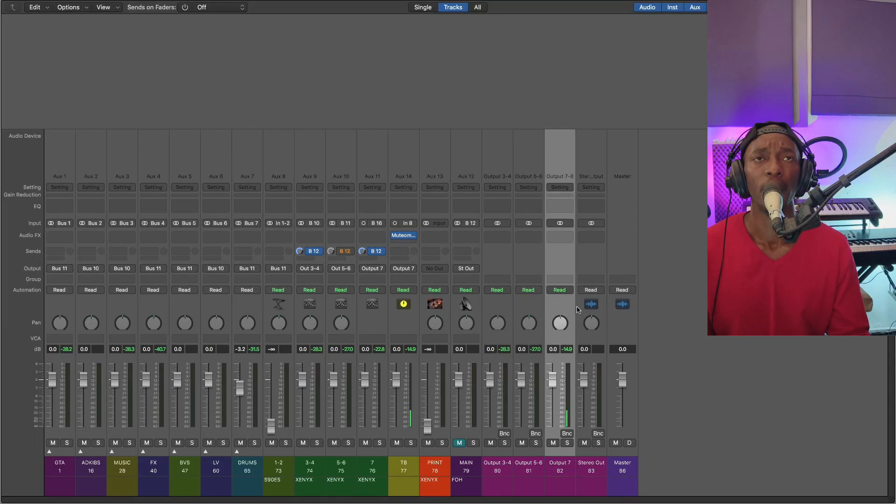
left_click(503, 408, "shift")
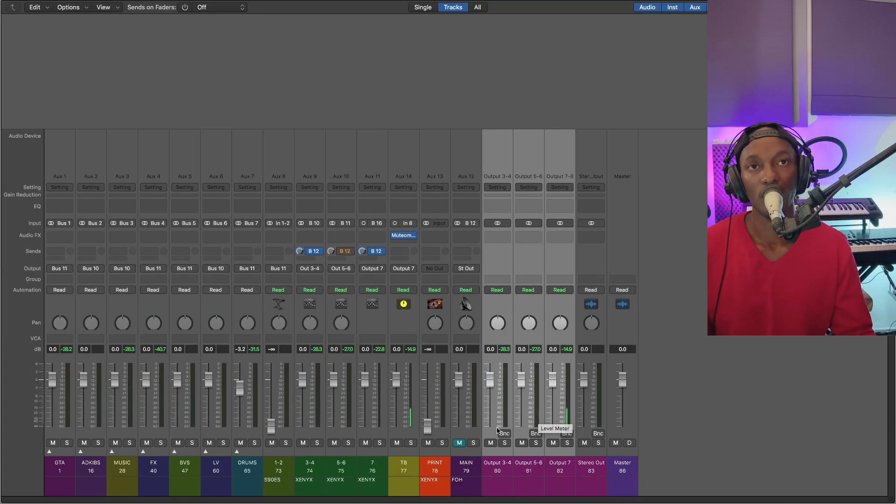
Step back through the MAIN, PRINT, TB and 7 channels, ending on TB
left_click(470, 420)
left_click(442, 409)
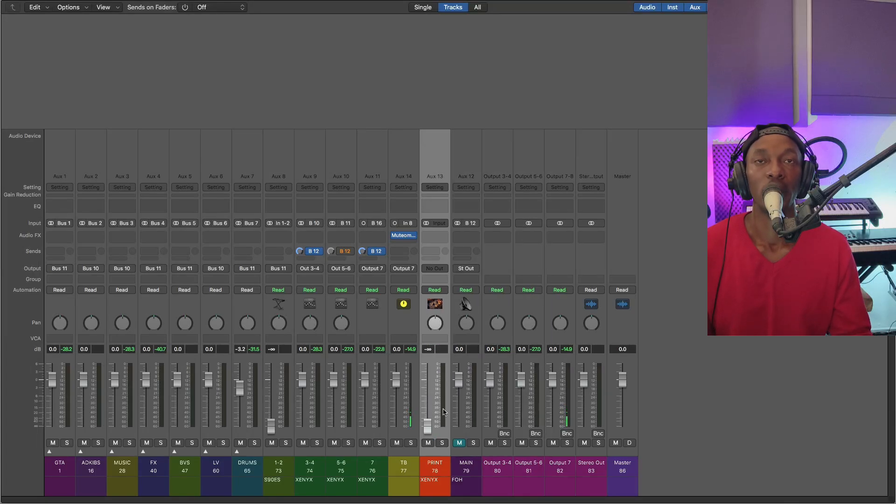
left_click(417, 411)
left_click(387, 407)
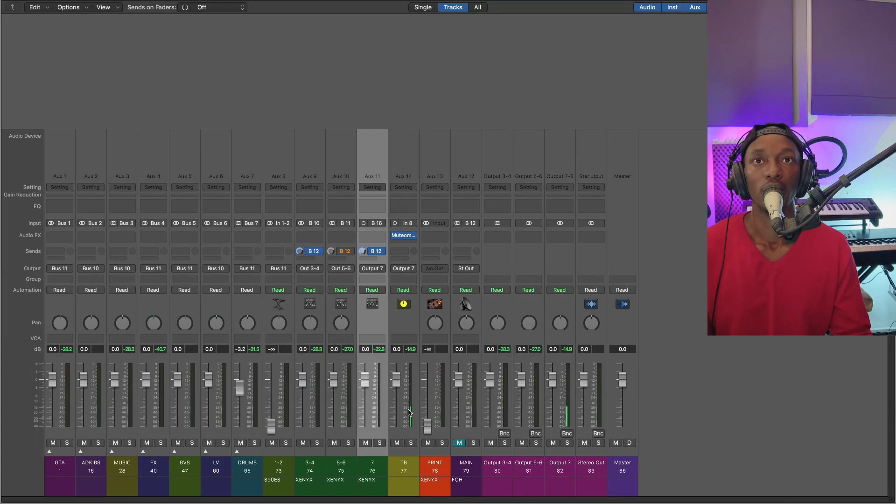
left_click(410, 408)
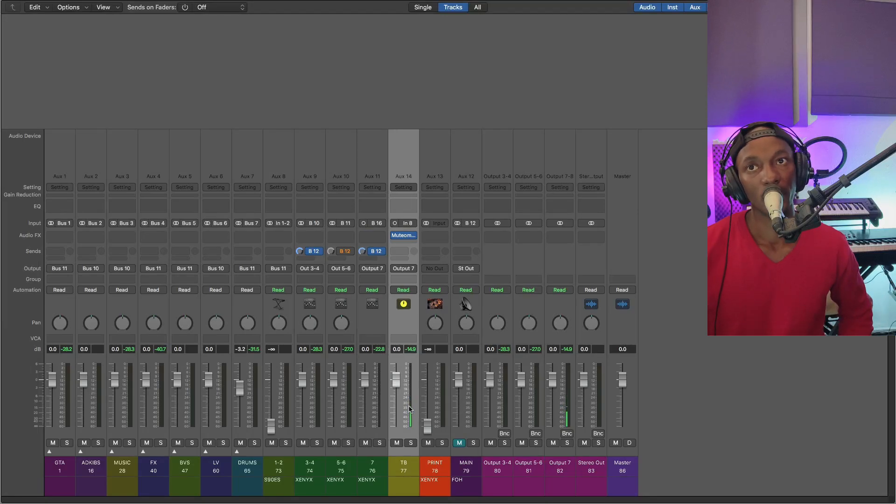
Expand and collapse the DRUMS and LV stacks in turn to inspect their tracks, selecting LV track 63
left_click(236, 451)
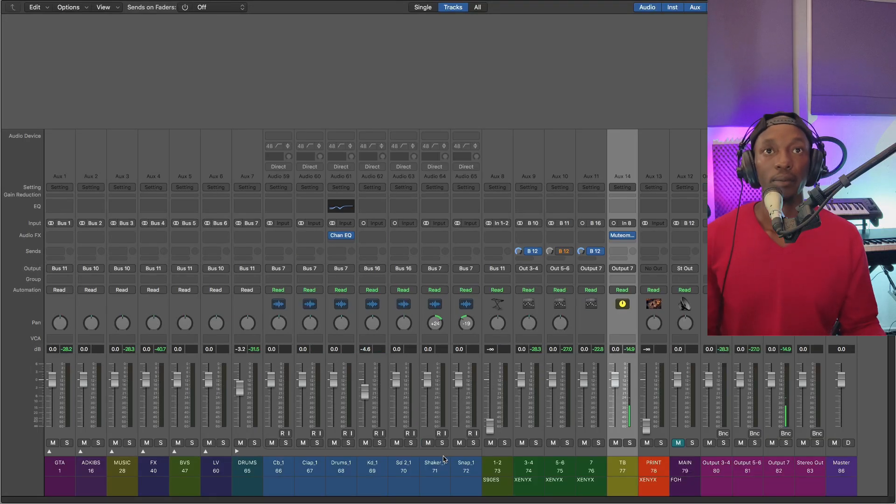
left_click(236, 452)
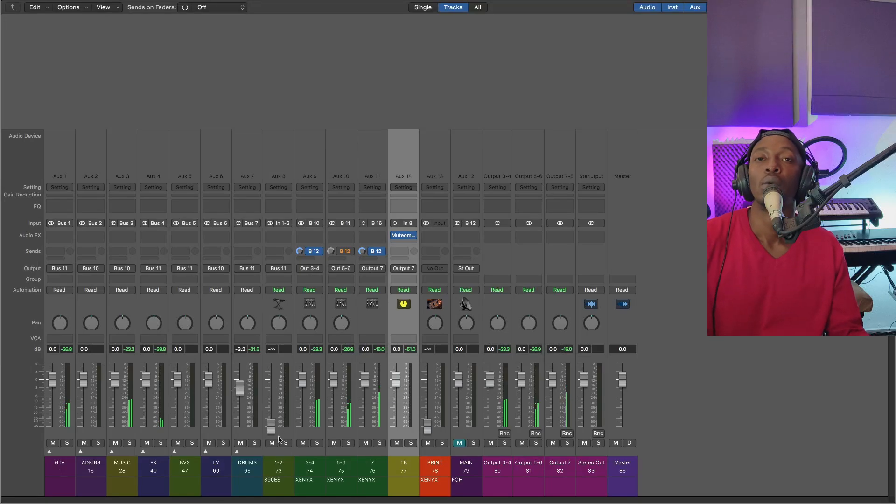
left_click(206, 452)
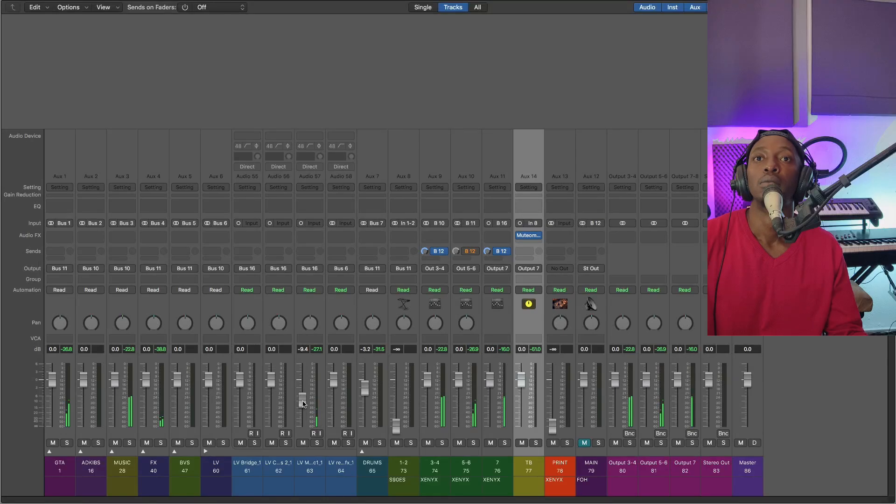
mouse_move(302, 399)
left_mouse_down()
mouse_move(303, 408)
mouse_move(302, 399)
left_mouse_up()
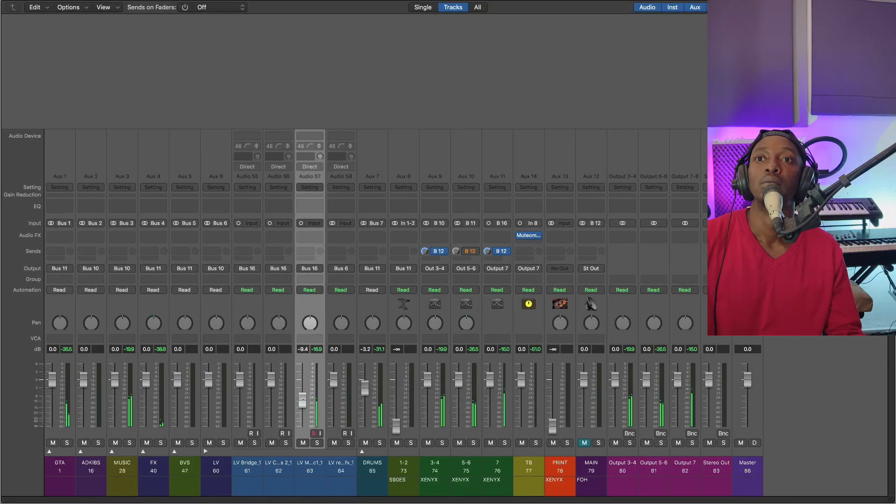
left_click(205, 451)
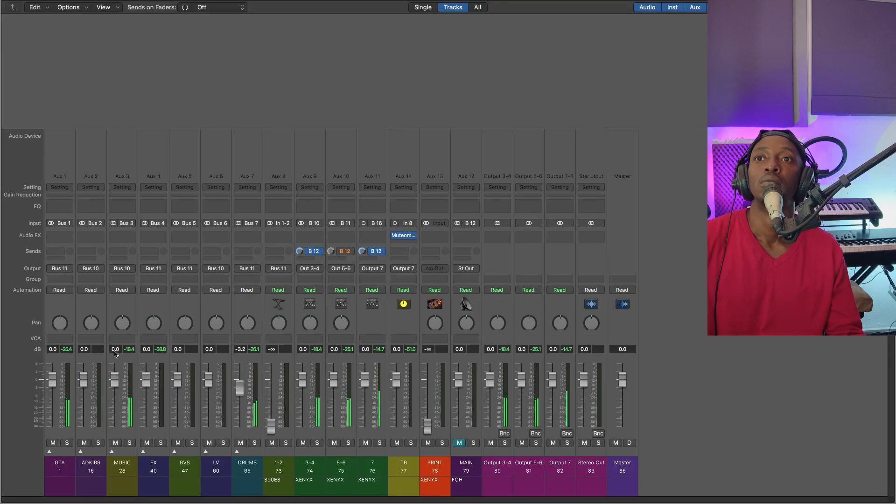
Set the MUSIC group channel's level to -2 dB
double_click(115, 349)
key("BackSpace")
type("-2")
key("Return")
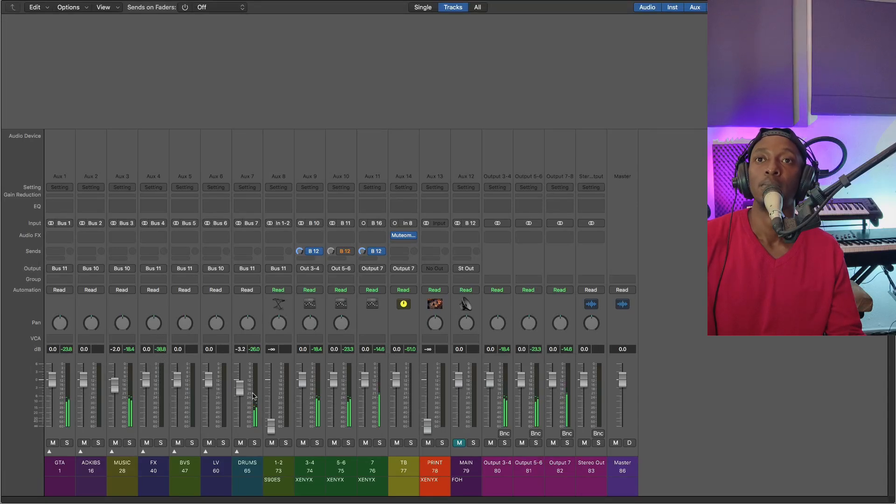
Set the GTA group channel's level to -1 dB and the BVS group channel's level to -3 dB
double_click(52, 349)
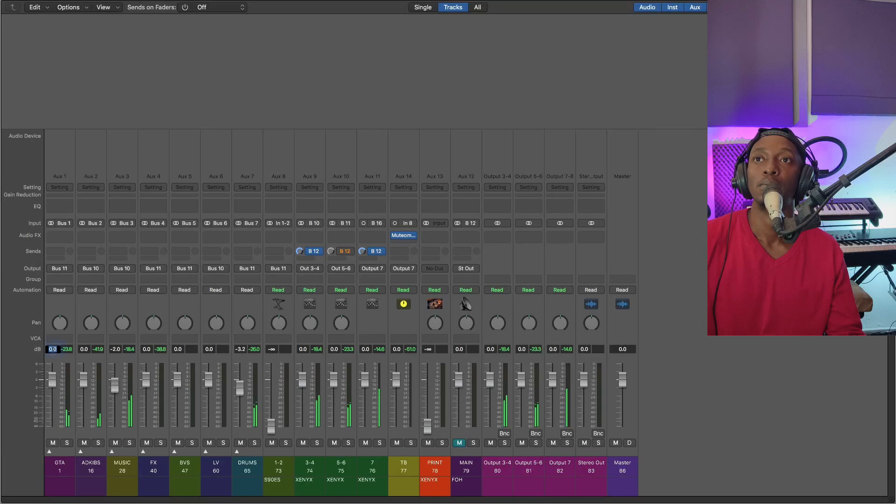
type("-1")
key("Return")
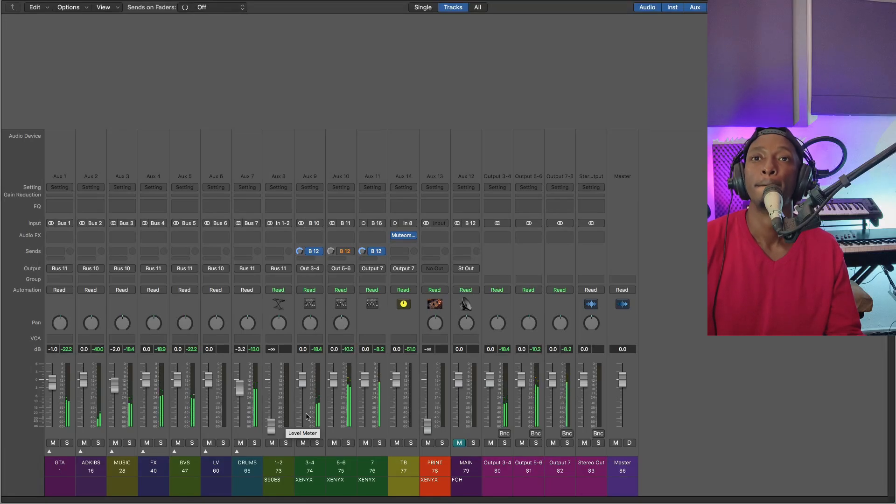
double_click(177, 350)
type("-3")
key("Return")
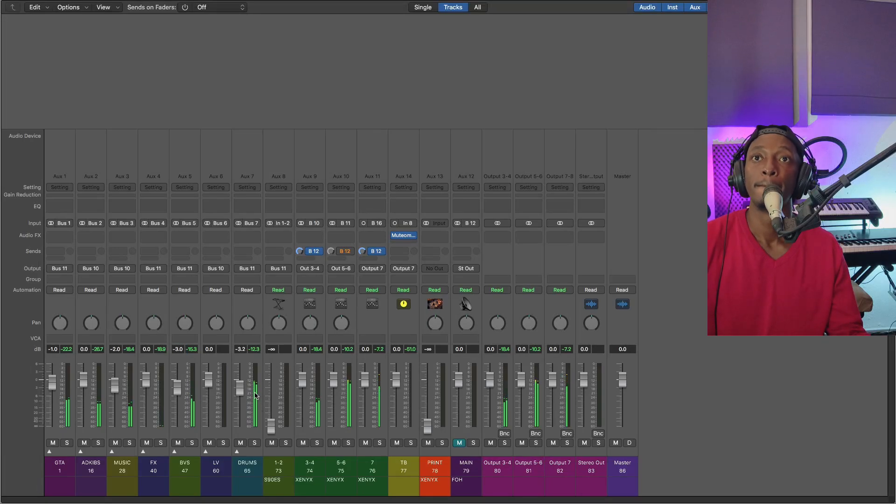
Select the DRUMS group channel, and expand and collapse the BVS and FX stacks to inspect their tracks
left_click(248, 358)
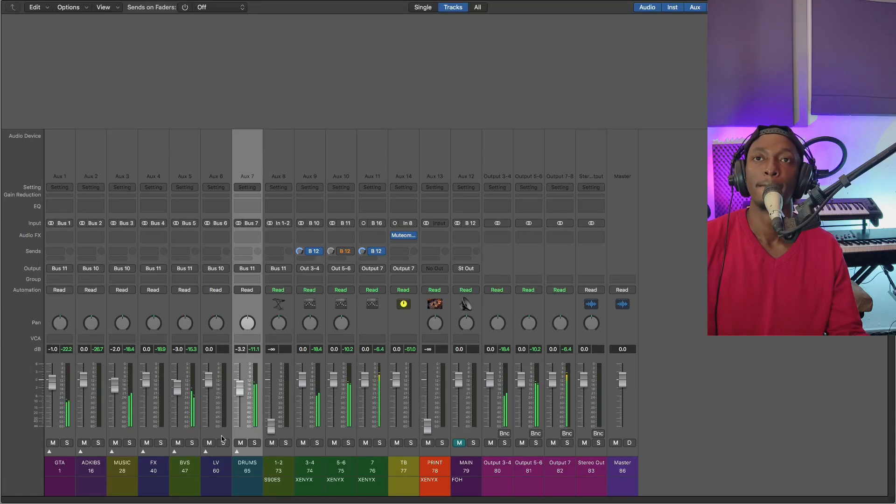
left_click(175, 451)
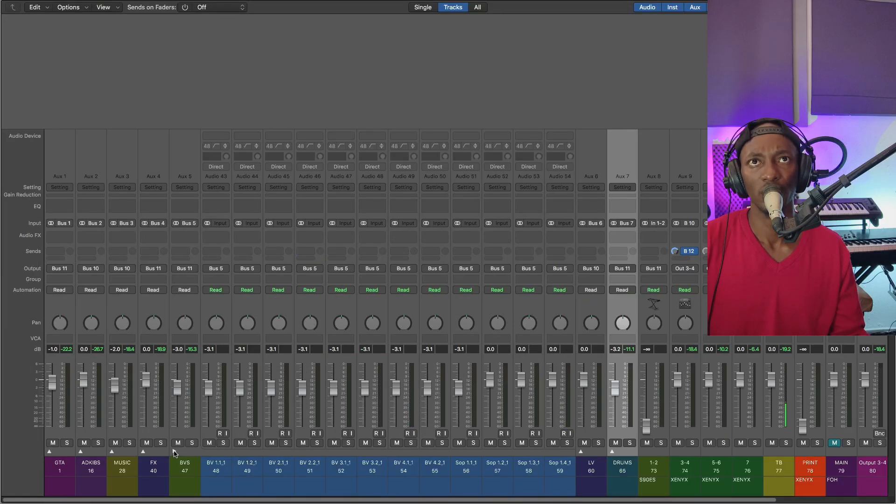
left_click(174, 452)
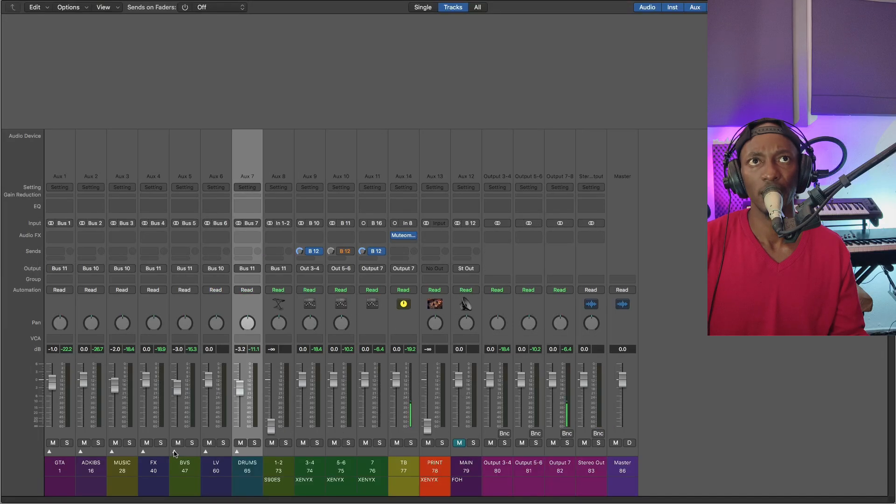
left_click(143, 451)
left_click(142, 451)
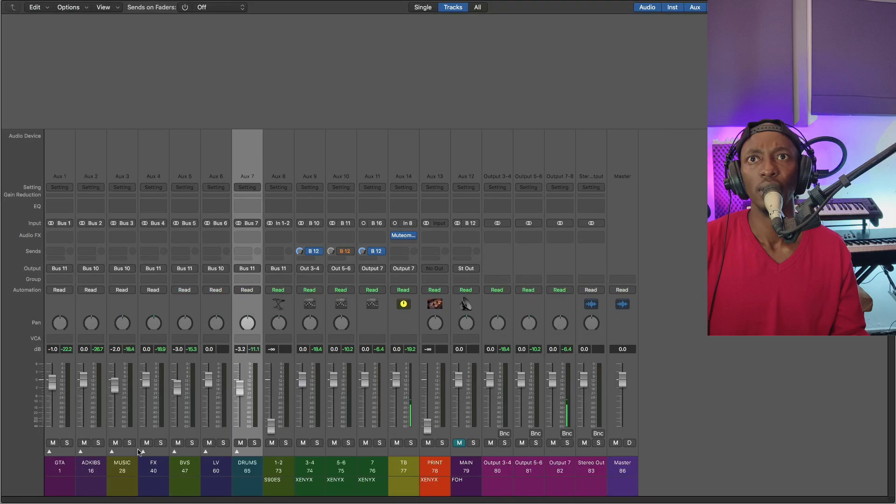
Expand and collapse the MUSIC stack to inspect its tracks, and select the TB, DRUMS and 1-2 channels in turn
left_click(111, 451)
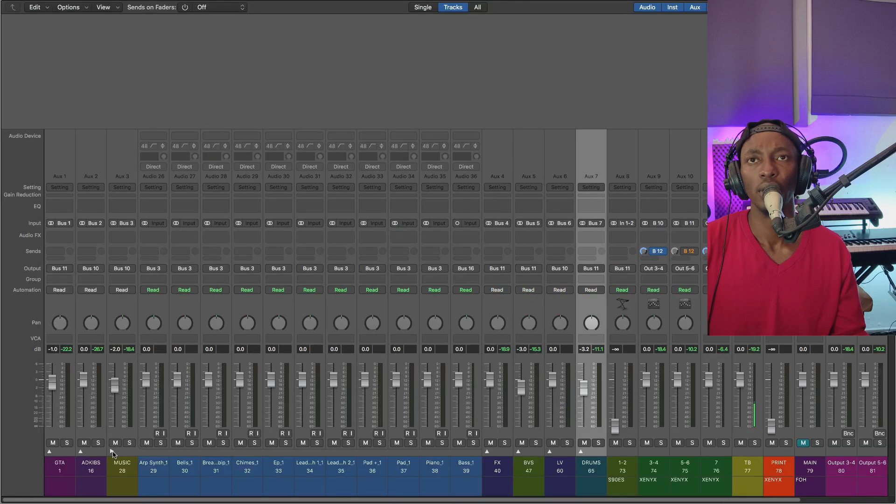
left_click(111, 451)
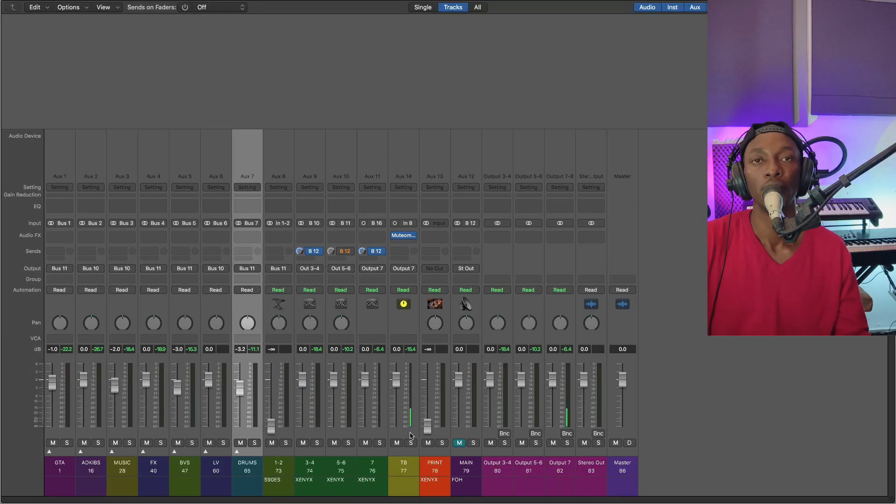
left_click(392, 426)
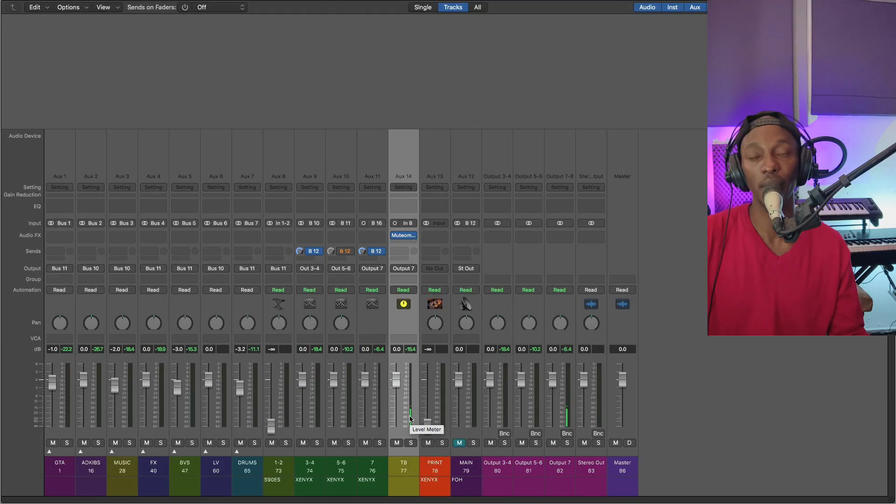
left_click(256, 418)
left_click(286, 410)
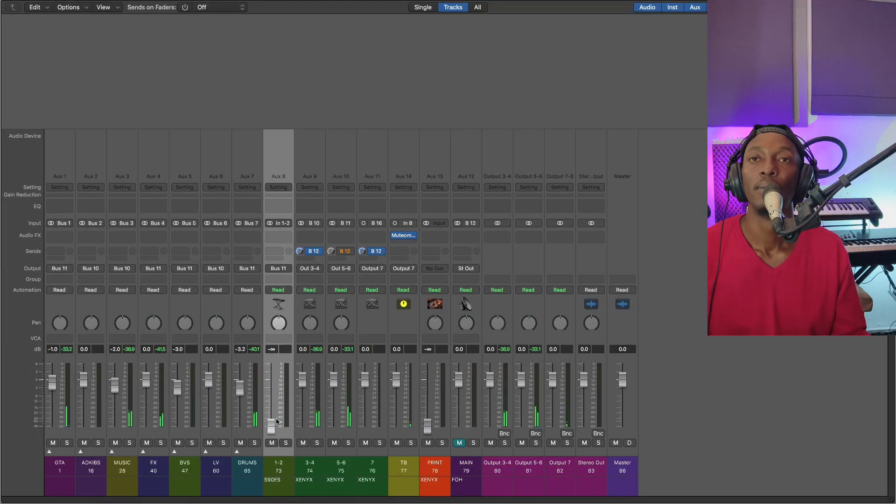
Expand the GTA stack, check the playing electric guitar tracks 11 to 13, and set track 13's level to -2 dB
left_click(65, 405)
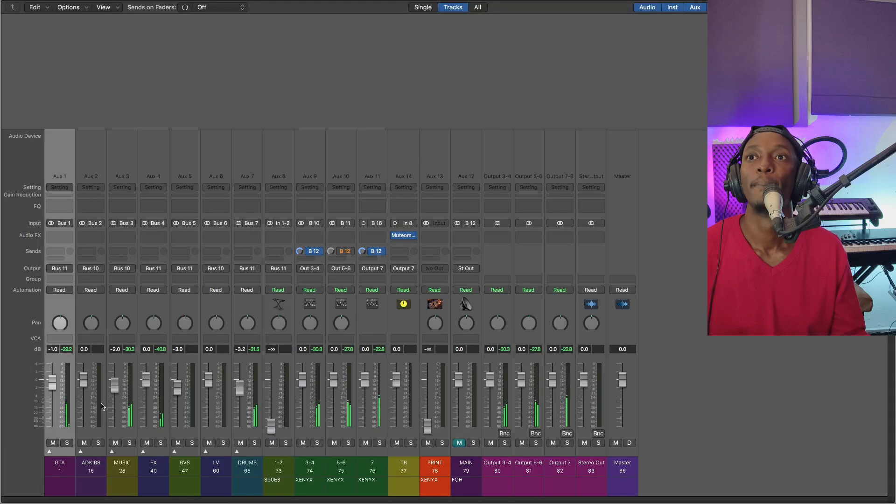
left_click(49, 451)
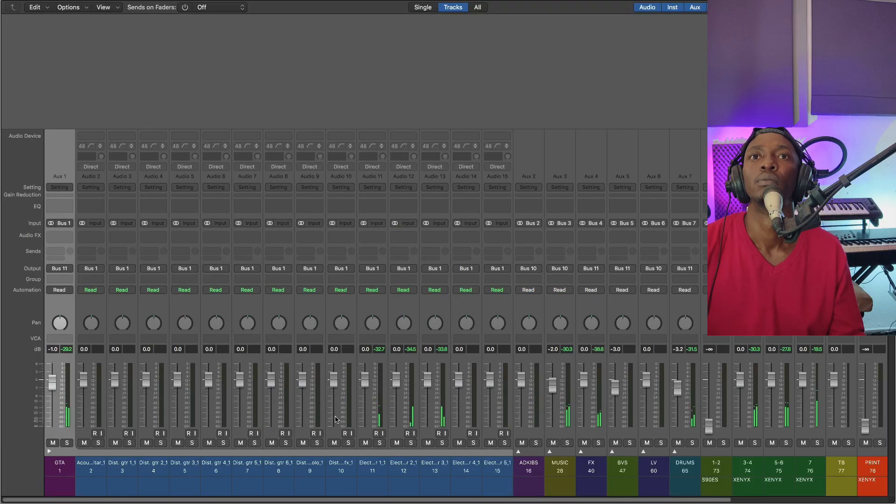
left_click(382, 403)
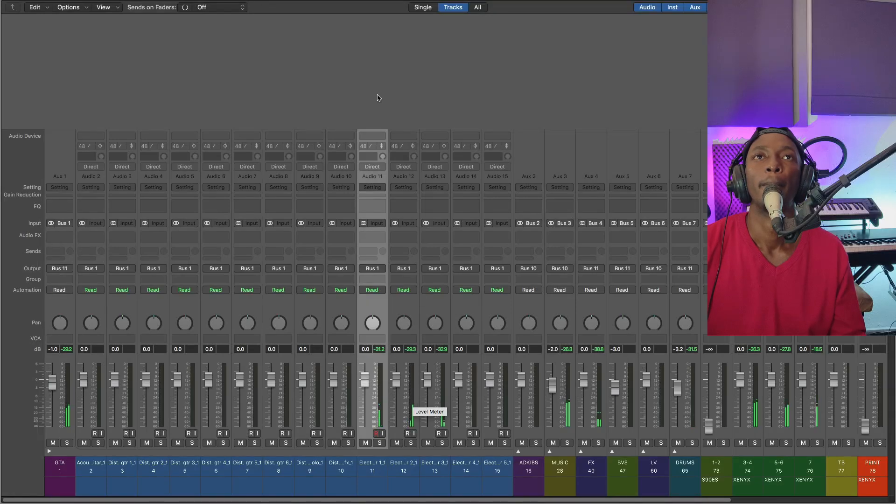
left_click(407, 399)
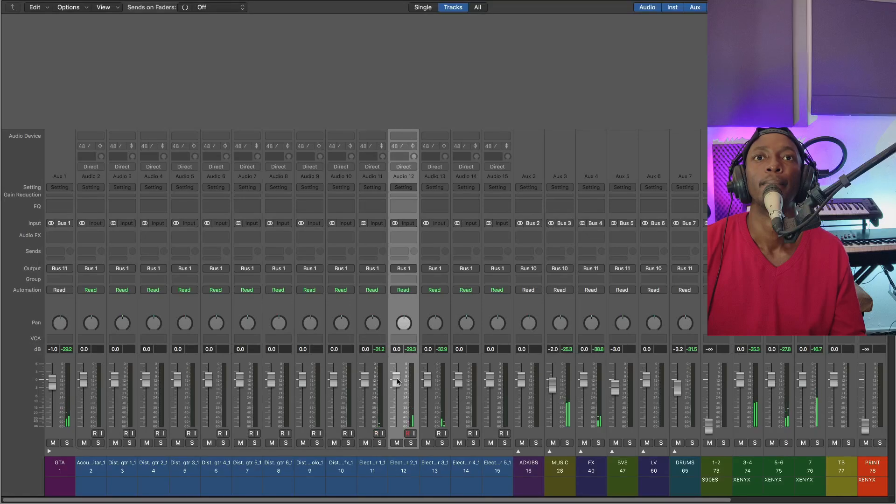
left_click(436, 396)
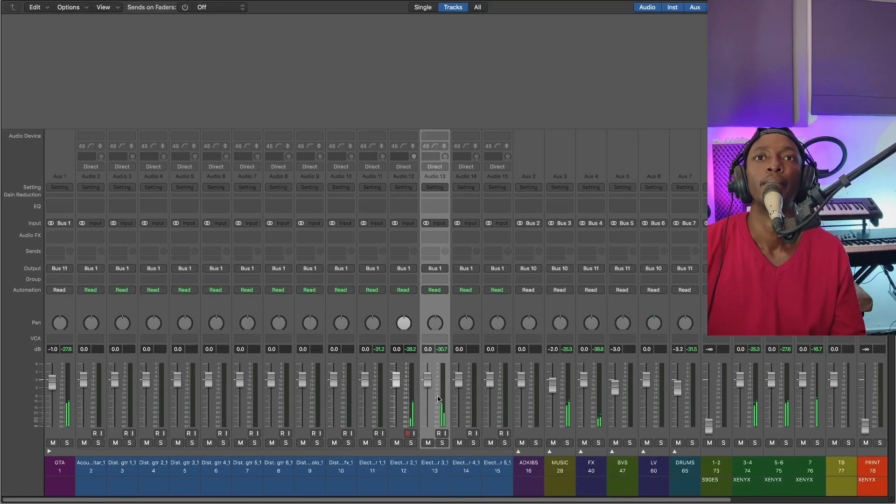
double_click(429, 350)
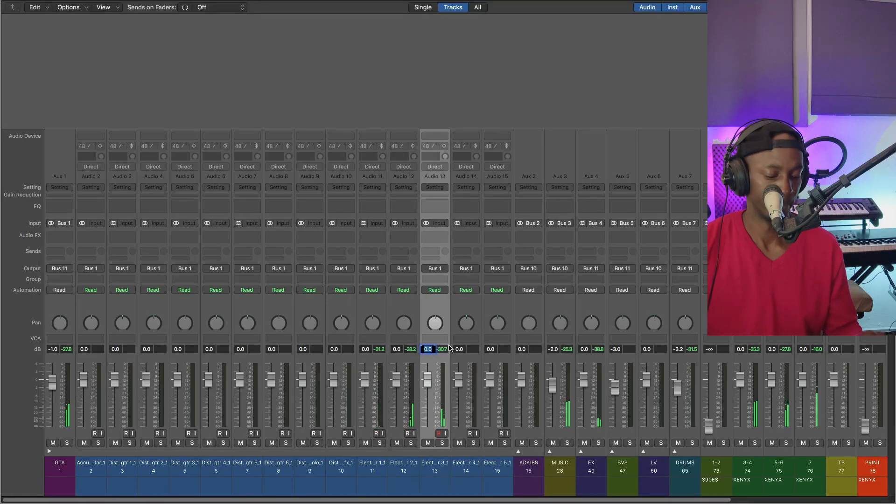
type("-2")
key("Return")
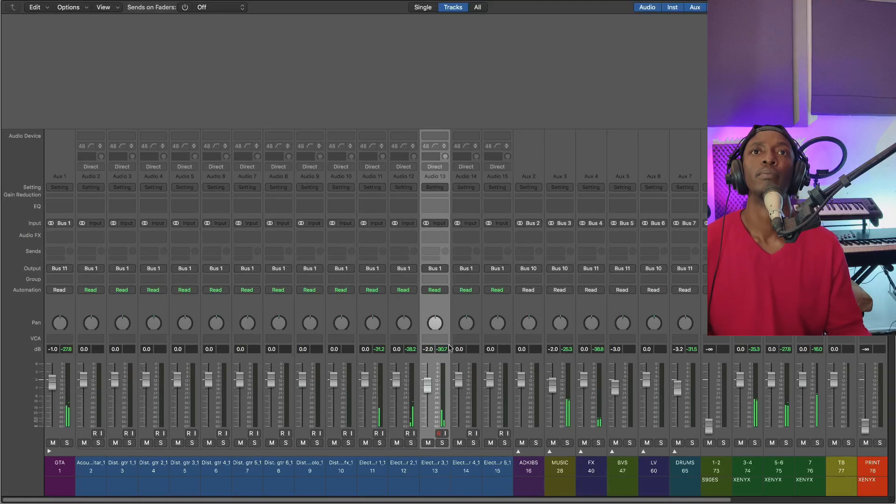
Compare the playback meters of the MUSIC, FX and DRUMS group channels with electric guitar track 13, selecting each in turn
left_click(559, 436)
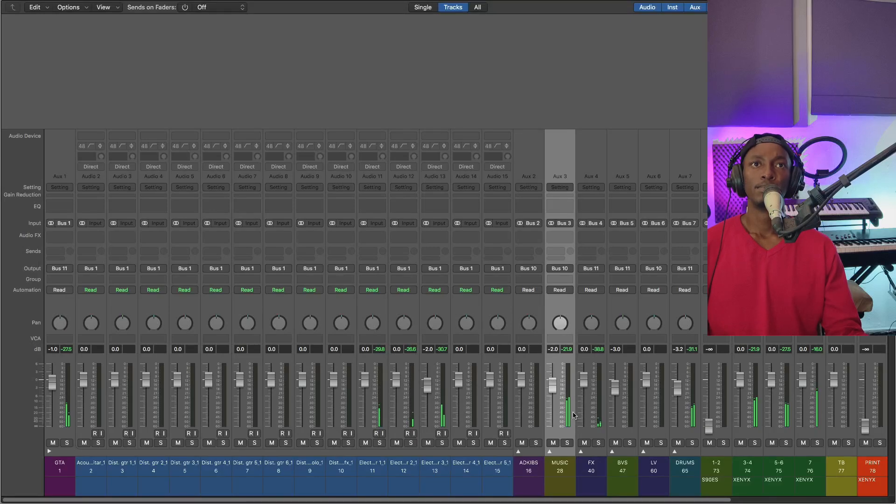
left_click(601, 415)
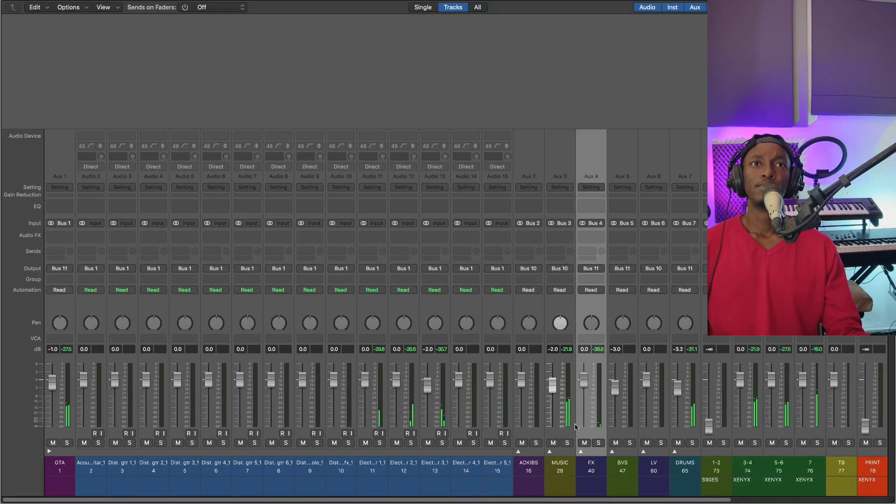
left_click(442, 407)
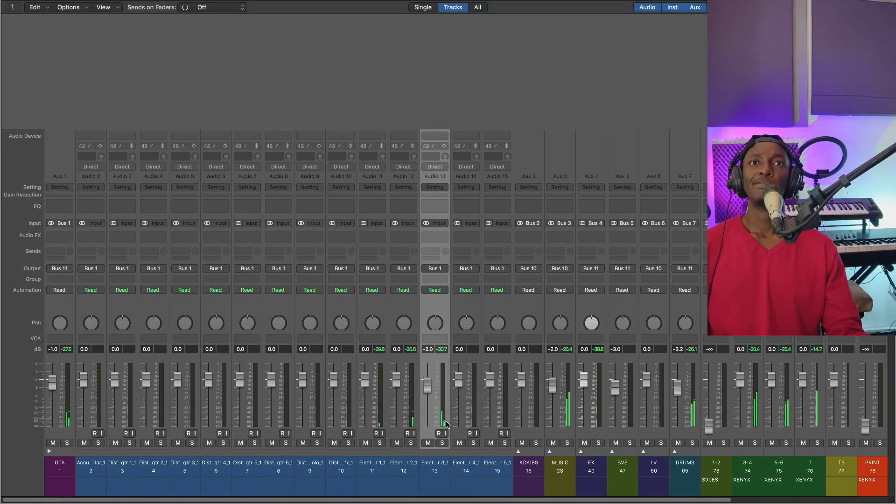
left_click(557, 414)
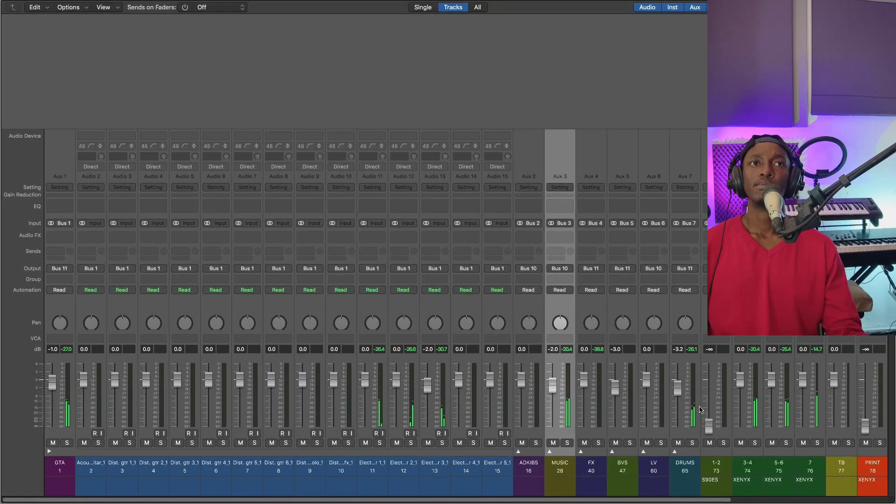
left_click(698, 410)
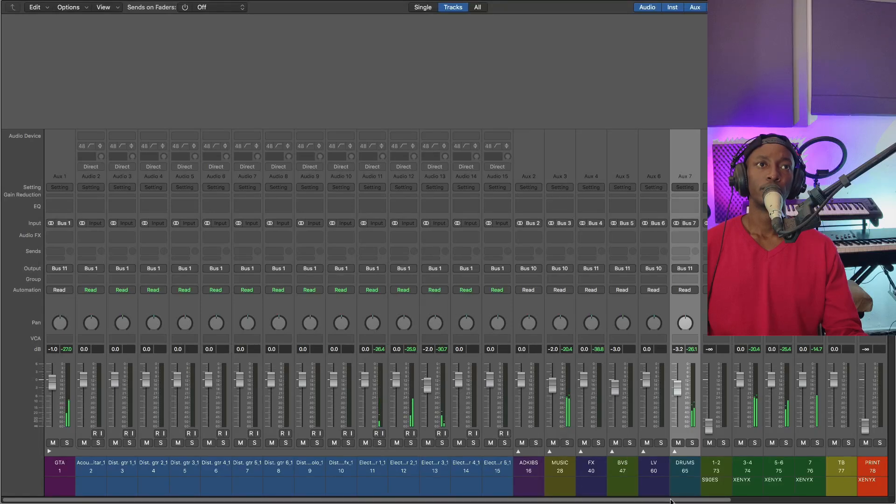
Expand the DRUMS stack and set the Shaker_1 track's level to -3 dB
left_click_drag(670, 501, 745, 501)
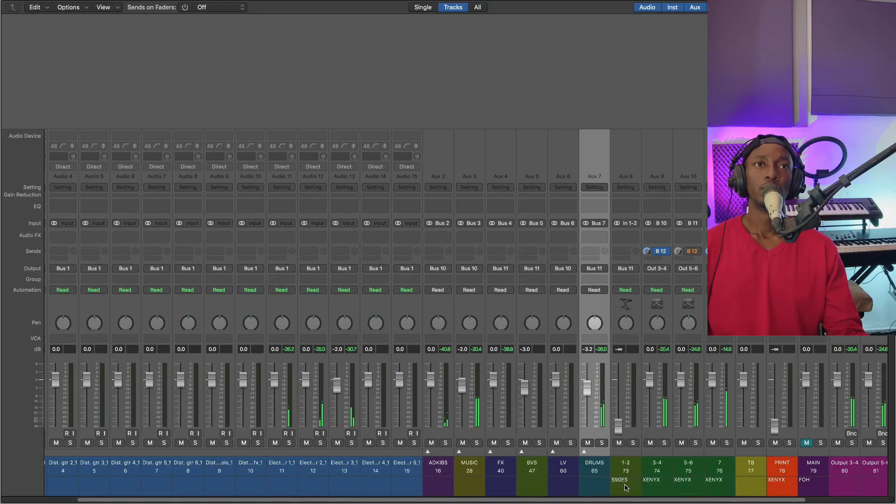
left_click_drag(637, 500, 749, 494)
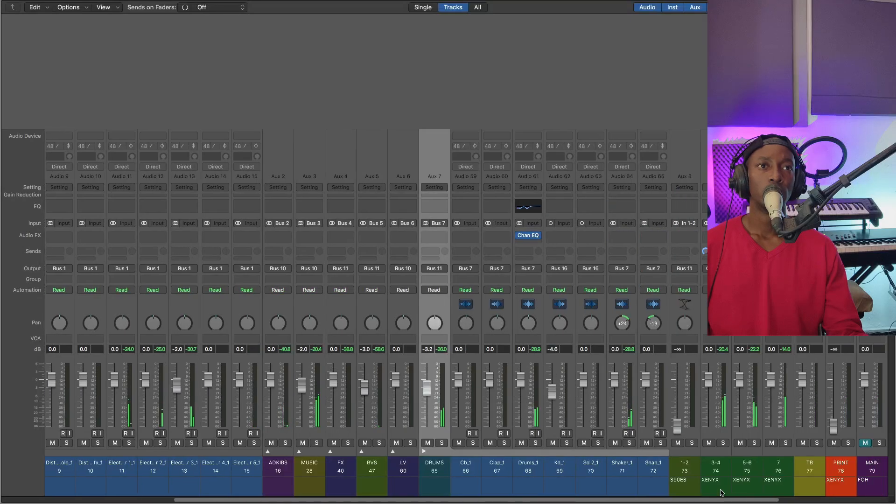
double_click(614, 350)
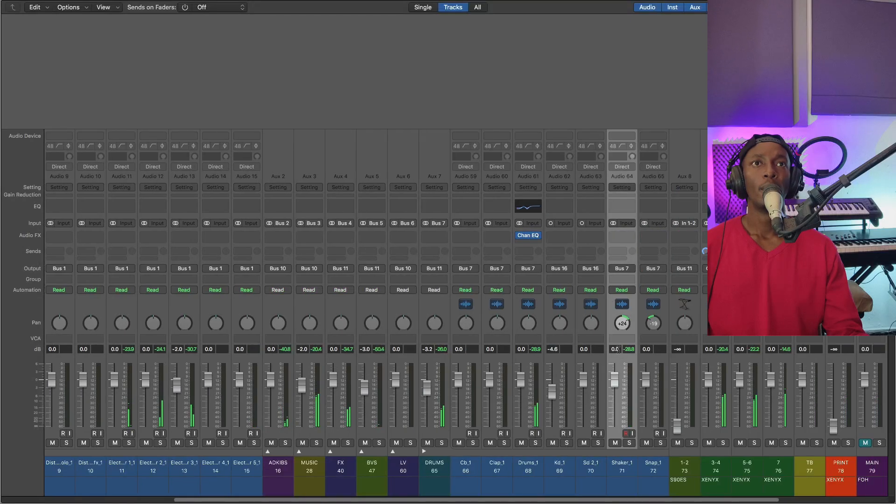
type("-3")
key("Return")
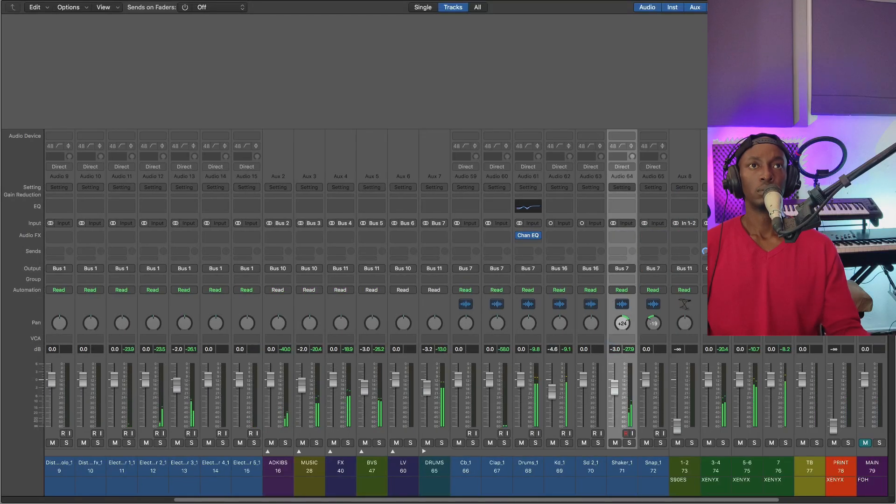
Set the Clap_1 track's level to -2 dB
double_click(489, 349)
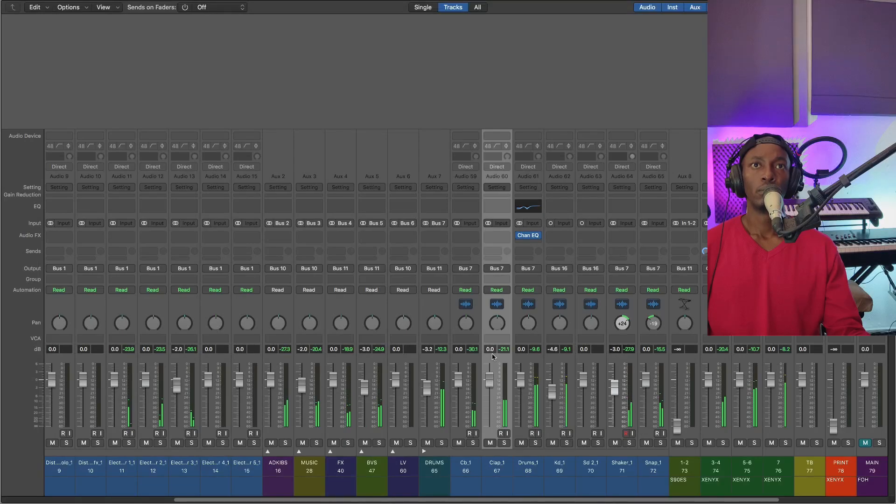
type("-2")
key("Return")
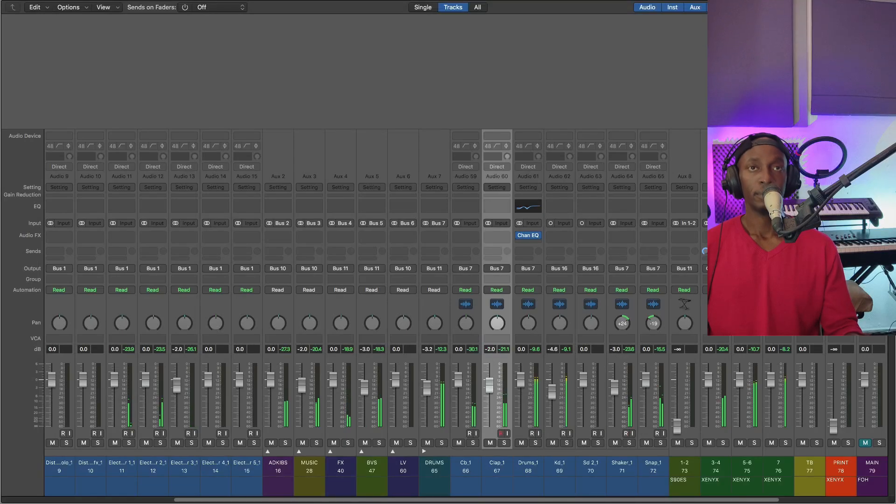
Solo the Drums_1 track, set its level to -4 dB, and turn its solo off again
left_click(437, 376)
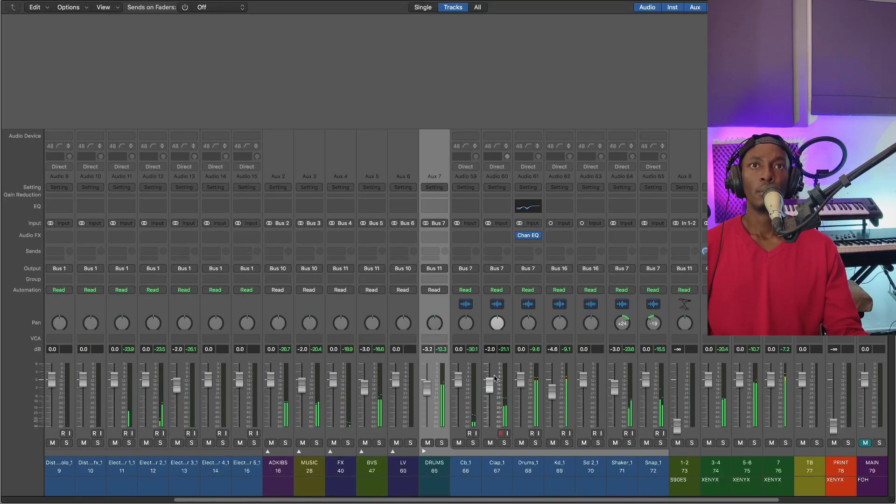
left_click(543, 398)
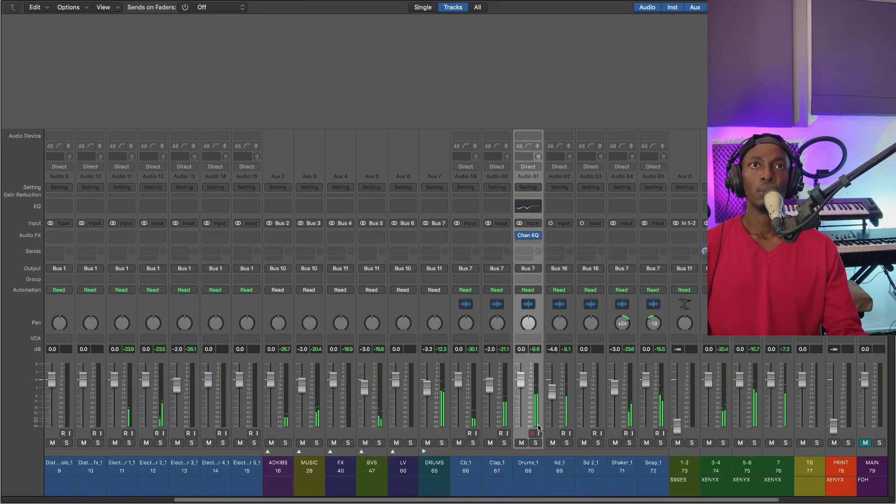
left_click(535, 443)
double_click(521, 349)
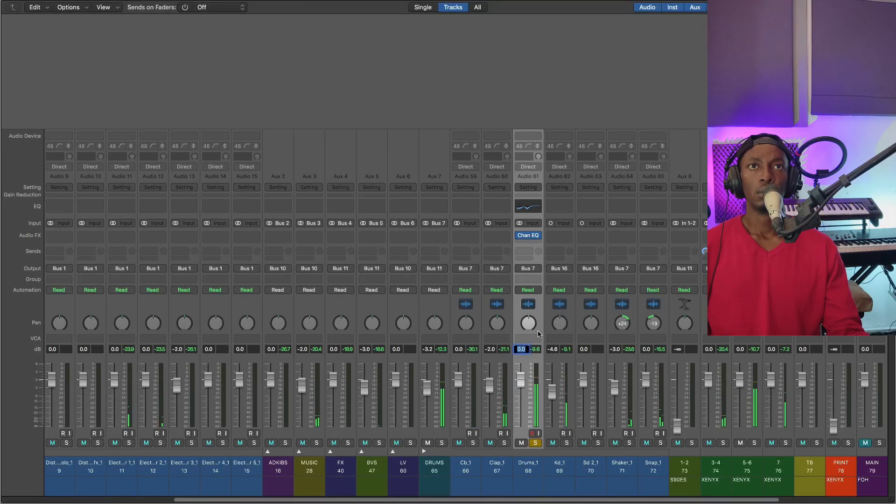
type("-4")
key("Return")
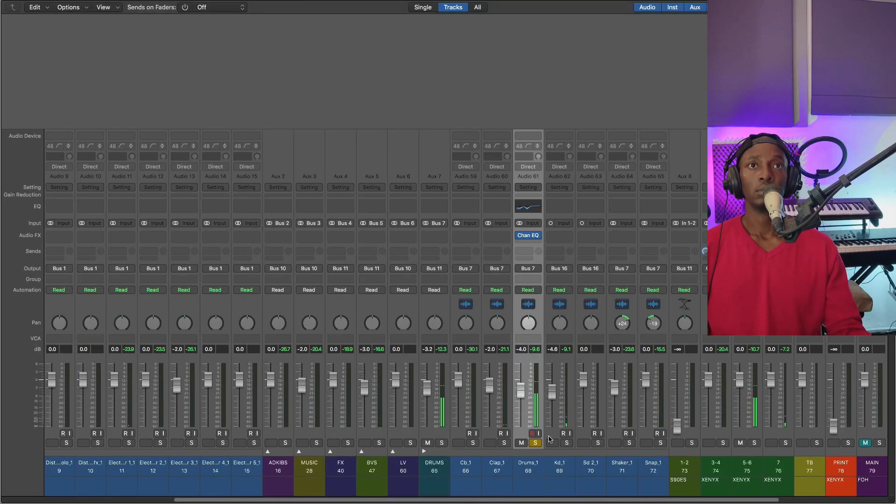
left_click(535, 442)
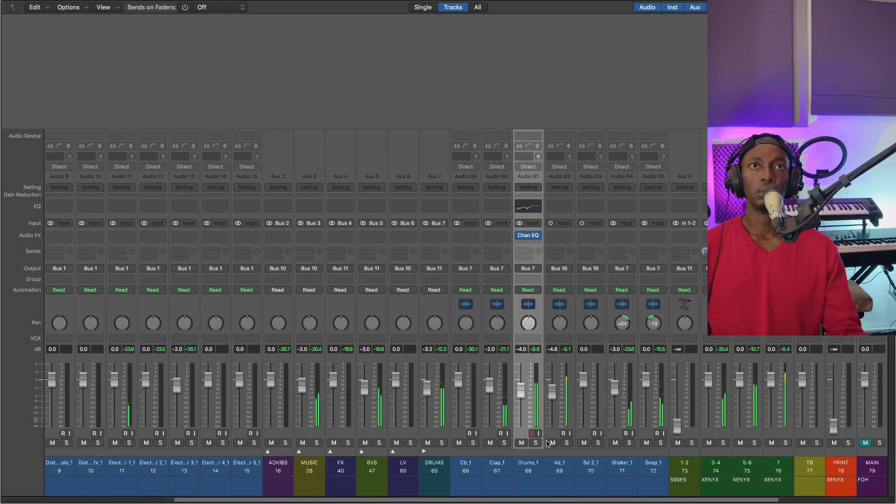
Collapse the DRUMS stack and look over the group, input and output channels during playback
left_click_drag(544, 501, 646, 501)
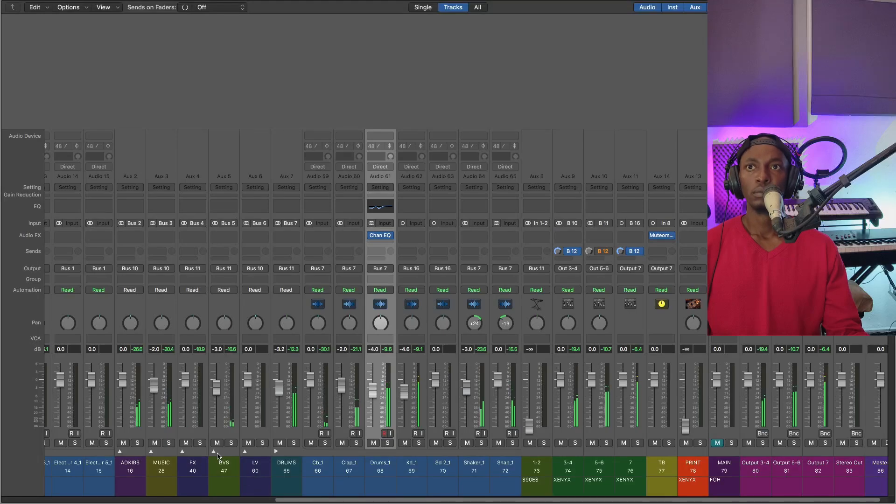
scroll(277, 453, "left", 5)
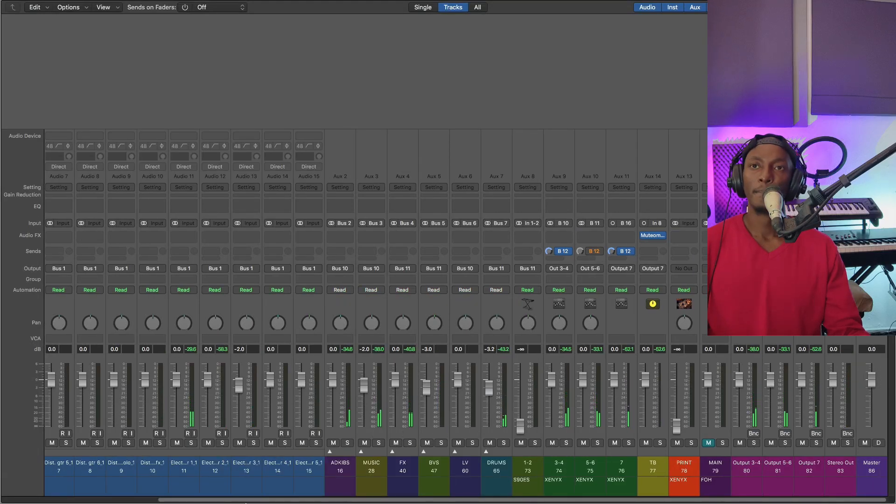
scroll(286, 464, "left", 3)
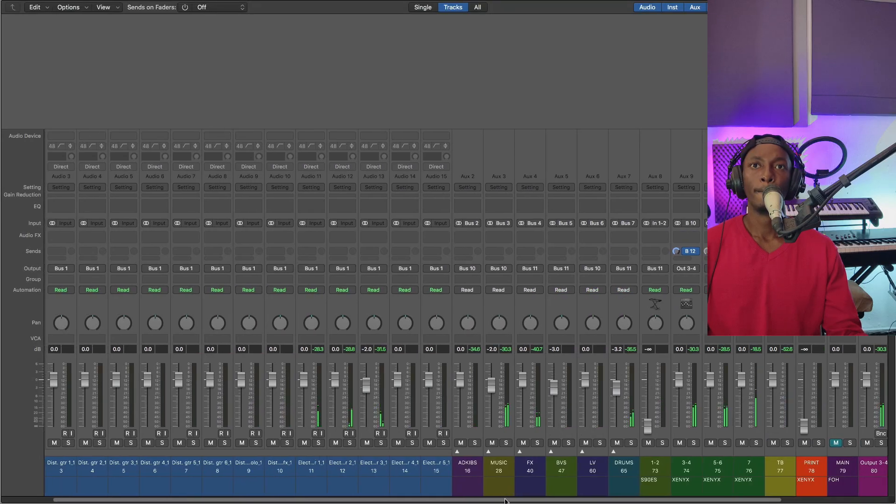
left_click_drag(505, 501, 560, 491)
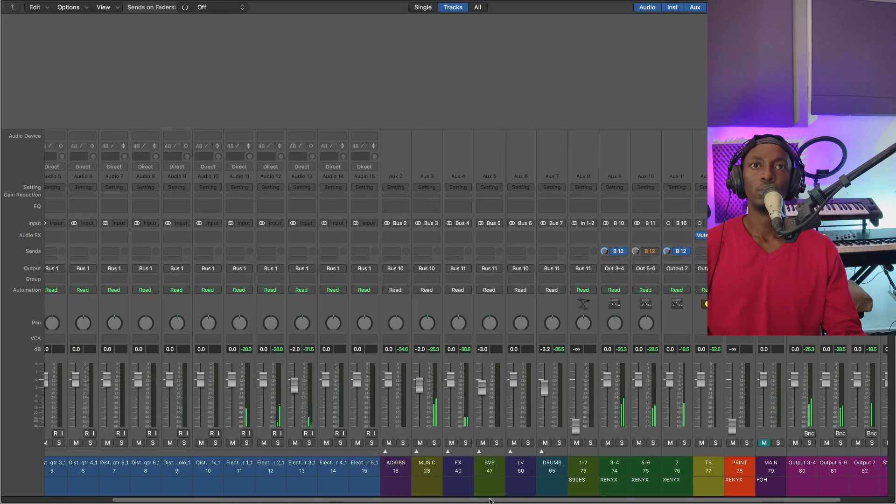
left_click_drag(489, 501, 555, 477)
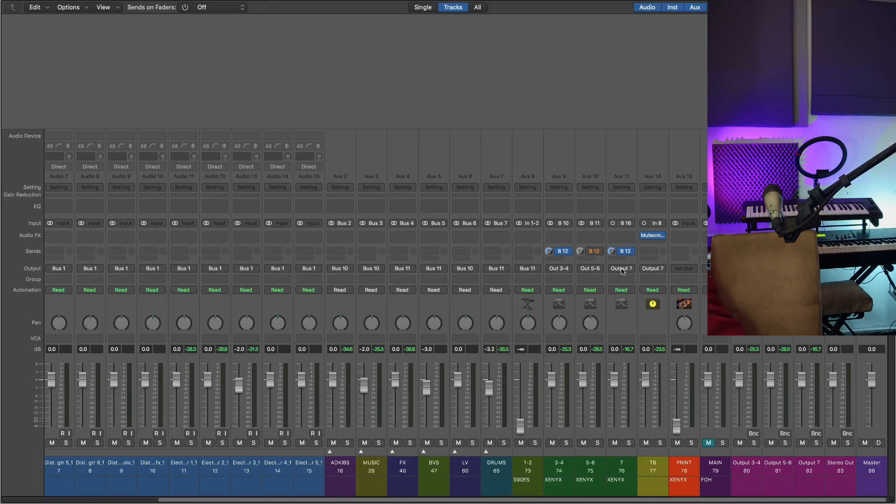
Select the LV and ADKIBS group channels in turn to examine their routing and levels
left_click(473, 390)
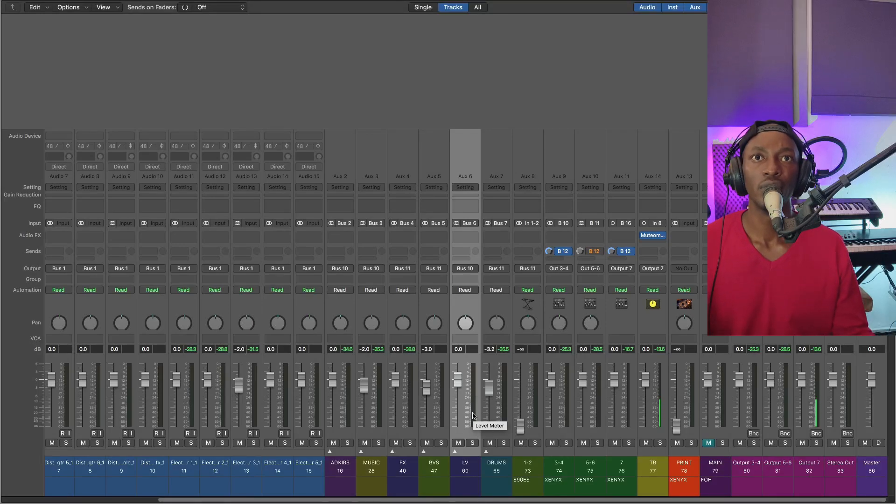
left_click(352, 414)
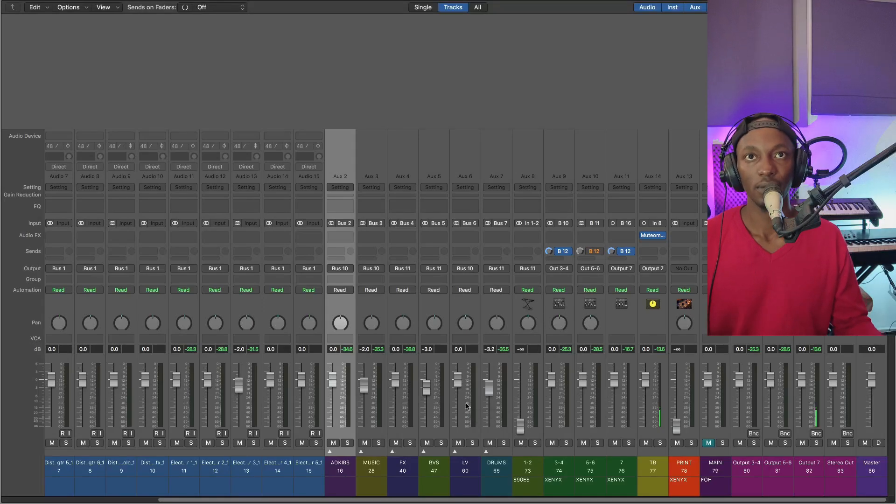
left_click(466, 405)
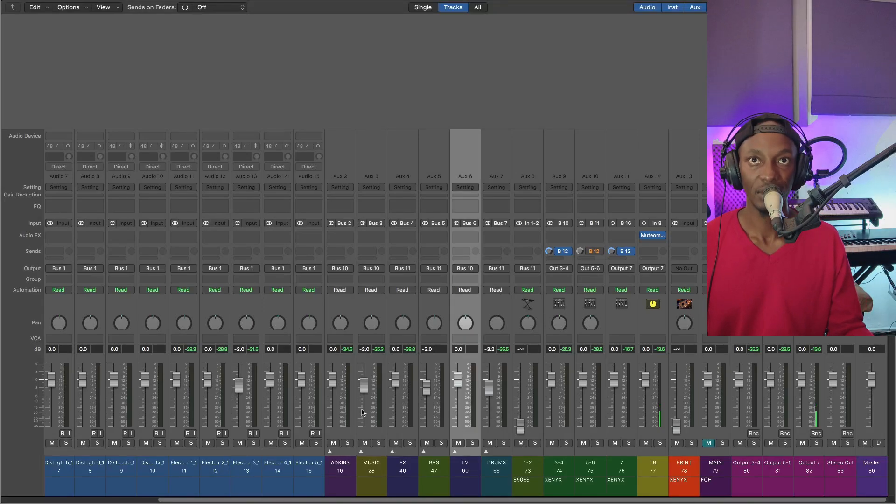
Select the ADKIBS, LV and DRUMS group channels in turn to compare their output buses
left_click(346, 409)
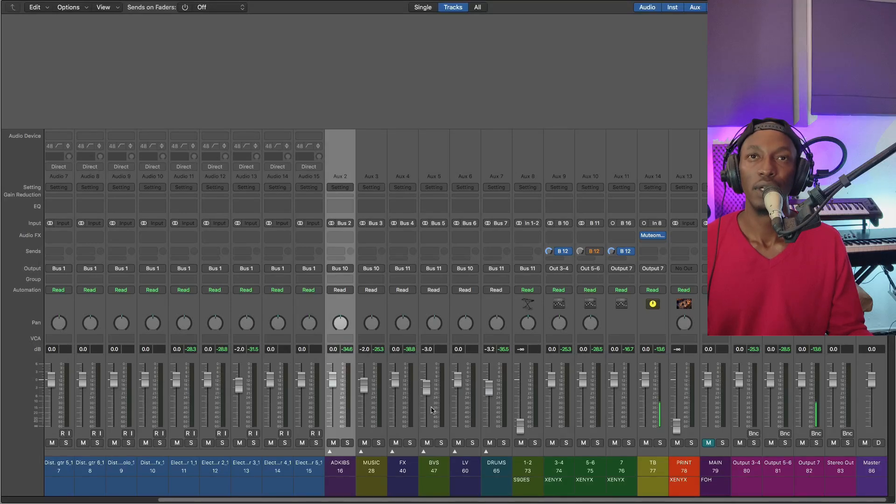
left_click(468, 413)
key("Right")
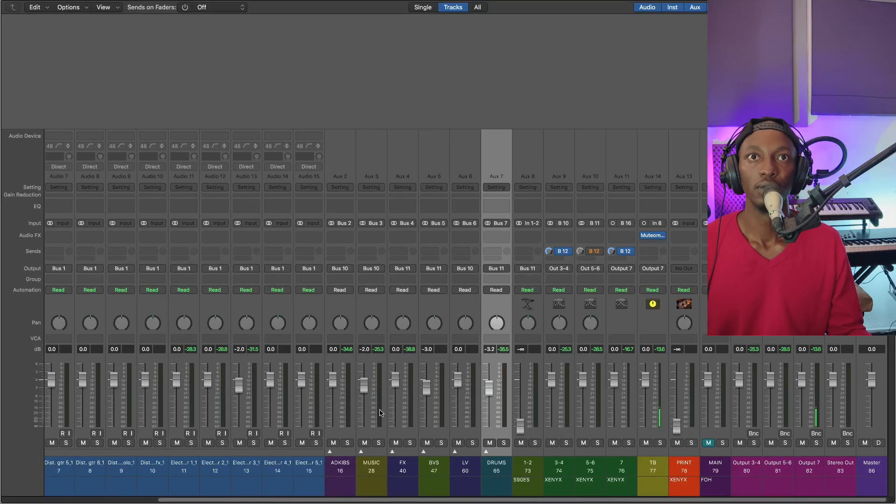
left_click(353, 413)
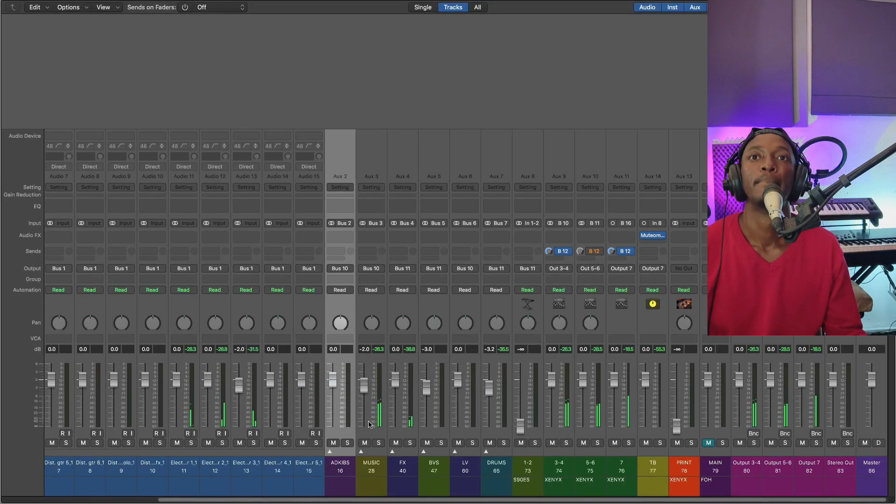
Add a Channel EQ to the MUSIC group channel and move its window over the middle of the mixer
left_click(391, 383)
left_click(381, 394)
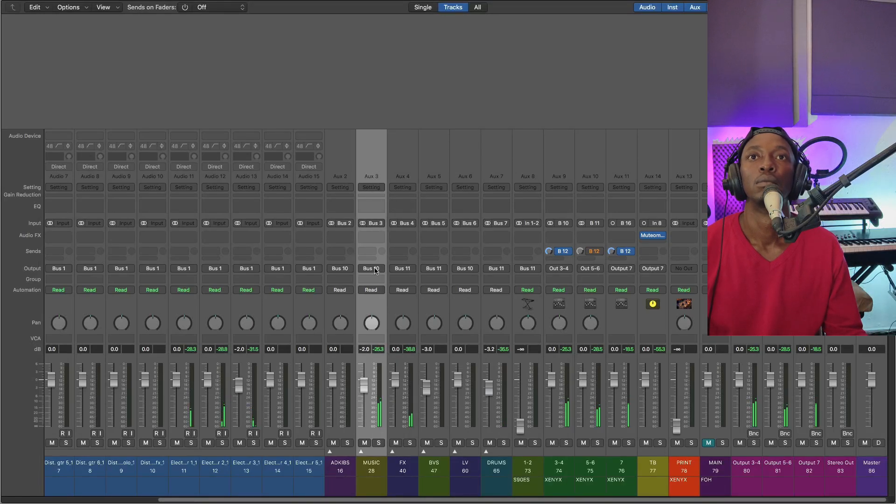
left_click(367, 239)
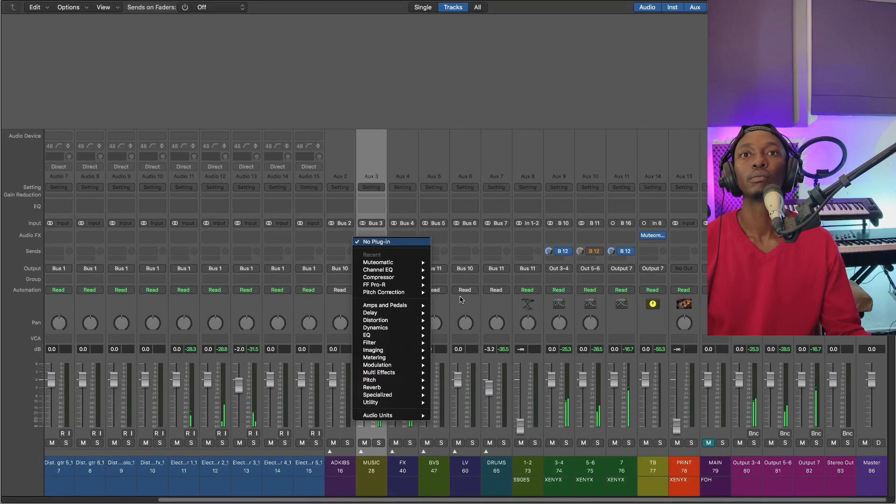
left_click(370, 209)
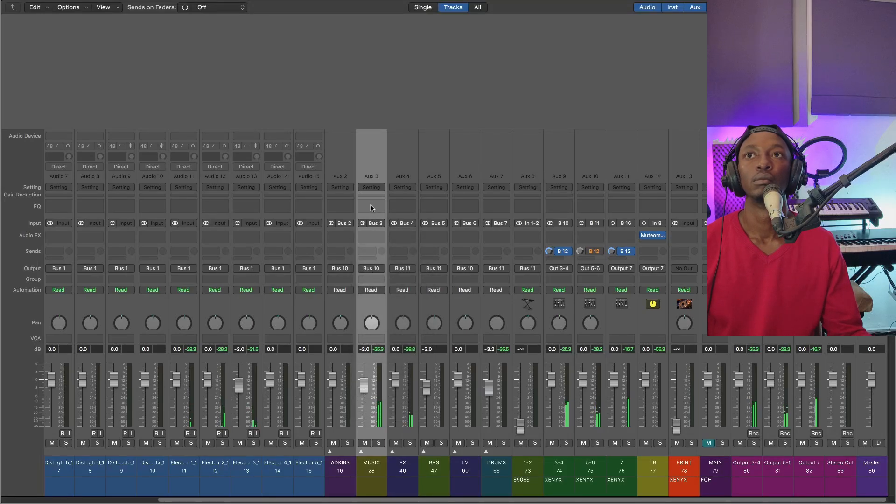
key("ctrl+e")
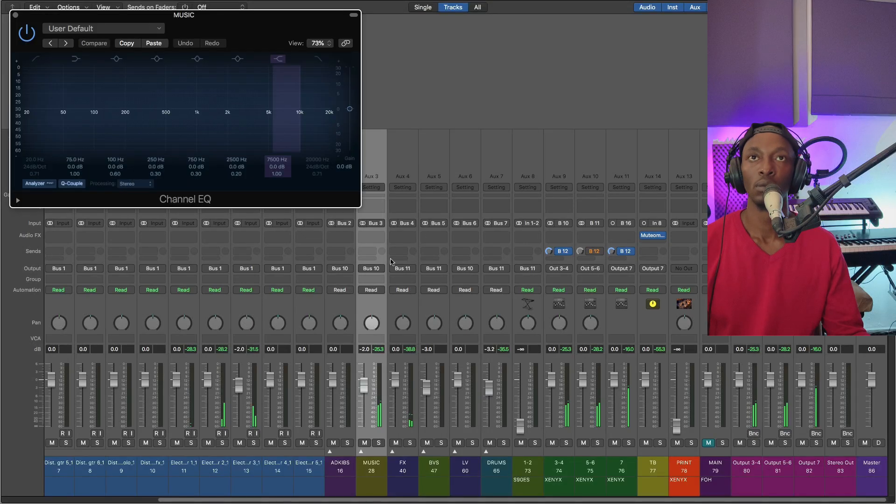
left_click_drag(215, 23, 429, 115)
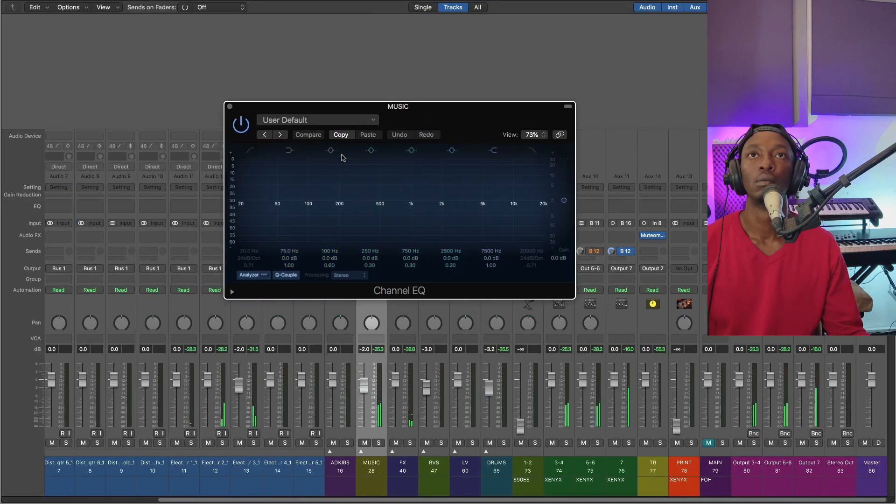
Solo the MUSIC group, set an EQ cut of -1.0 dB at 455 Hz with a Q of 0.88, and turn the solo off again
key("s")
left_click_drag(349, 205, 378, 189)
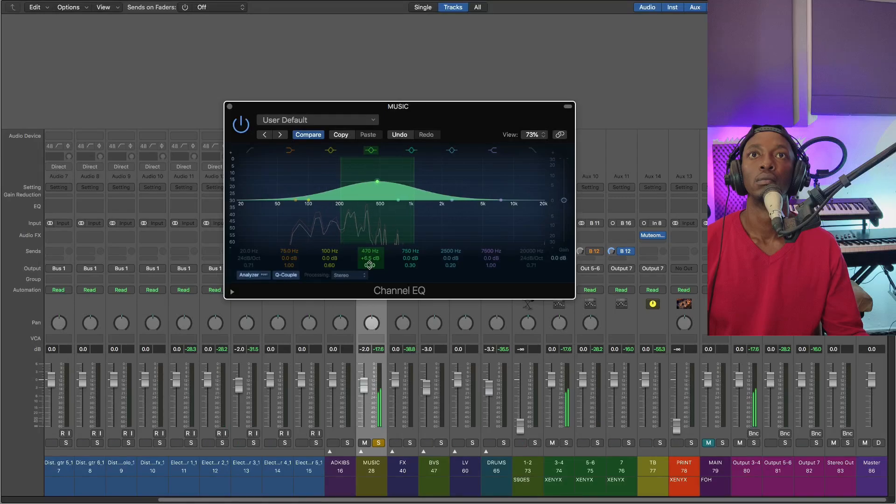
mouse_move(370, 265)
left_mouse_down()
mouse_move(370, 252)
mouse_move(367, 274)
mouse_move(368, 262)
left_mouse_up()
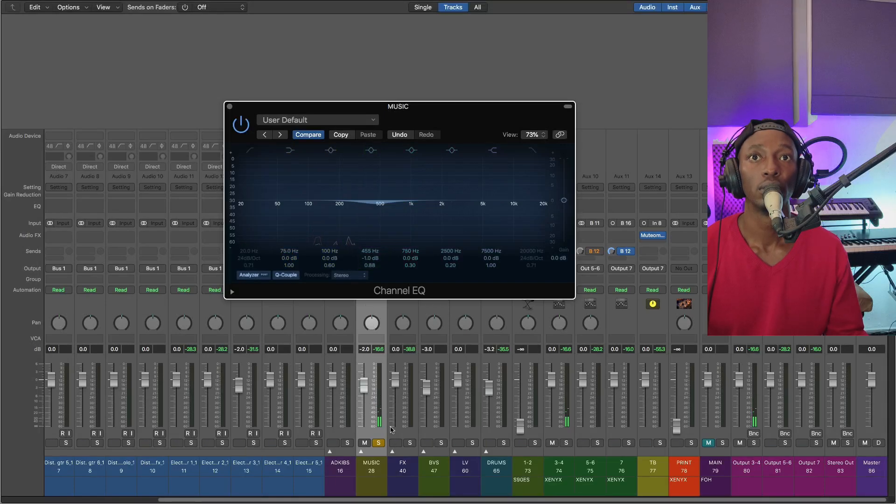
left_click(379, 443)
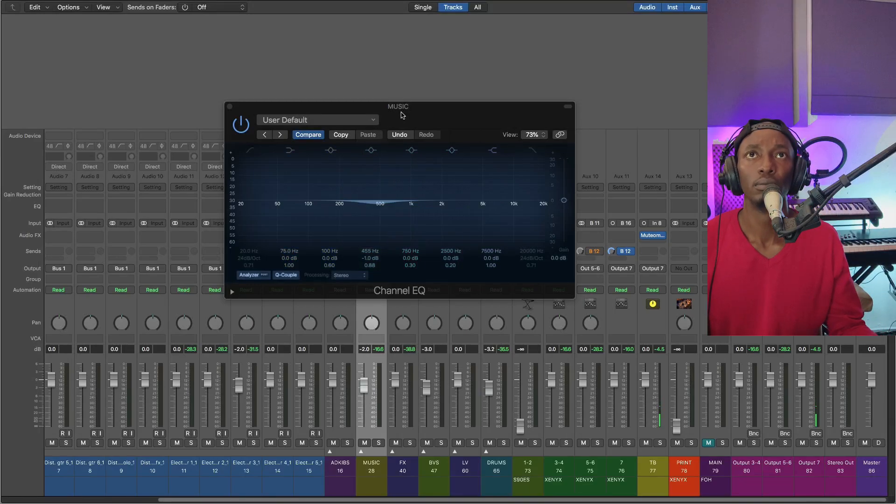
left_click_drag(402, 114, 428, 104)
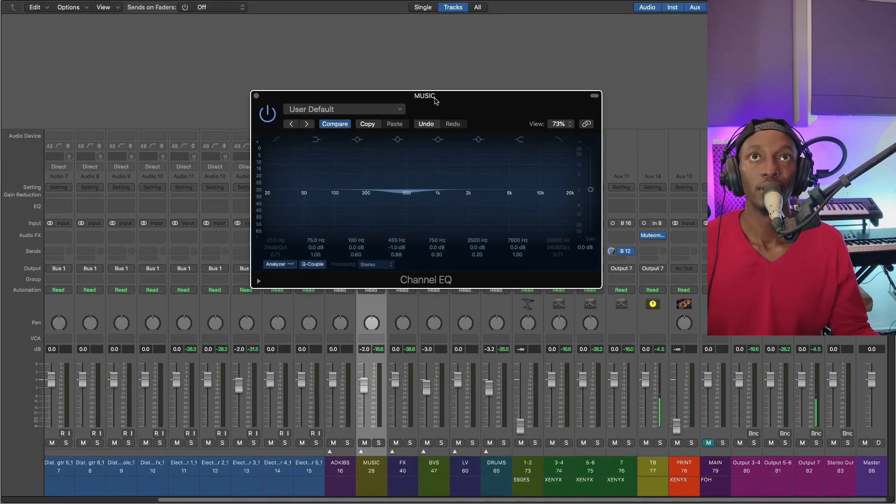
left_click_drag(436, 94, 470, 75)
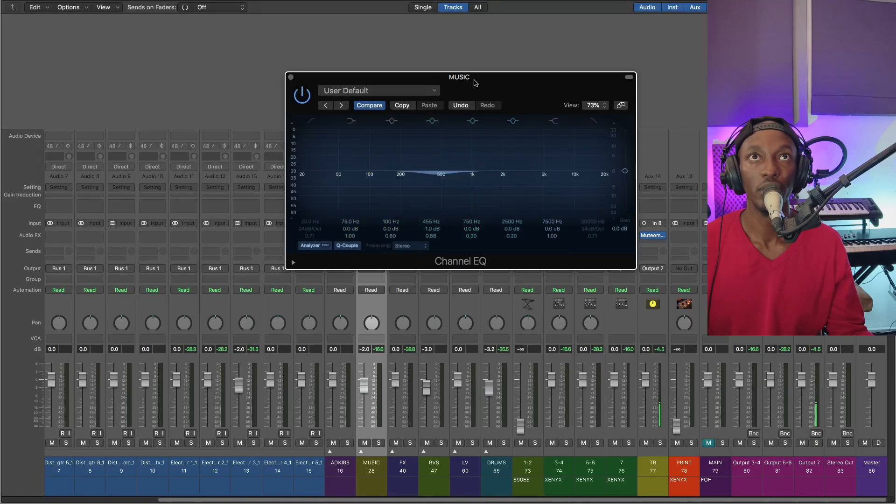
left_click_drag(474, 78, 466, 108)
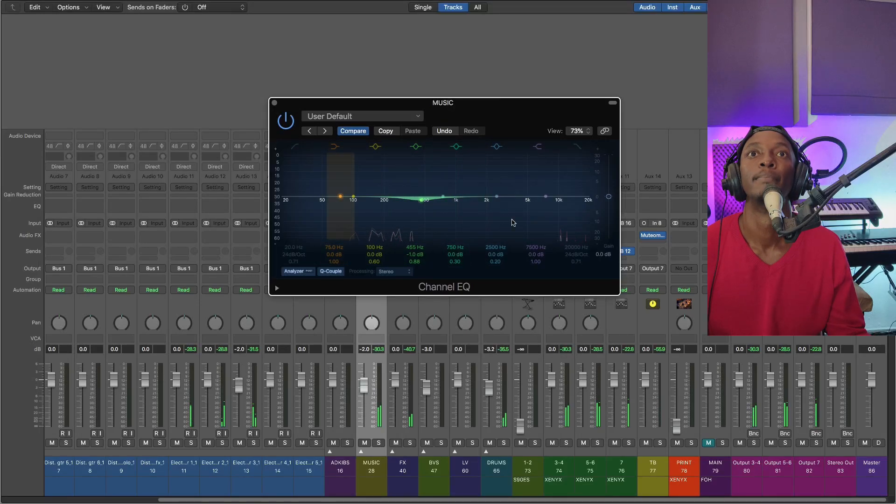
Solo the MUSIC group and set its 2500 Hz EQ band to -0.5 dB with a Q of 1.10
left_click_drag(496, 196, 496, 172)
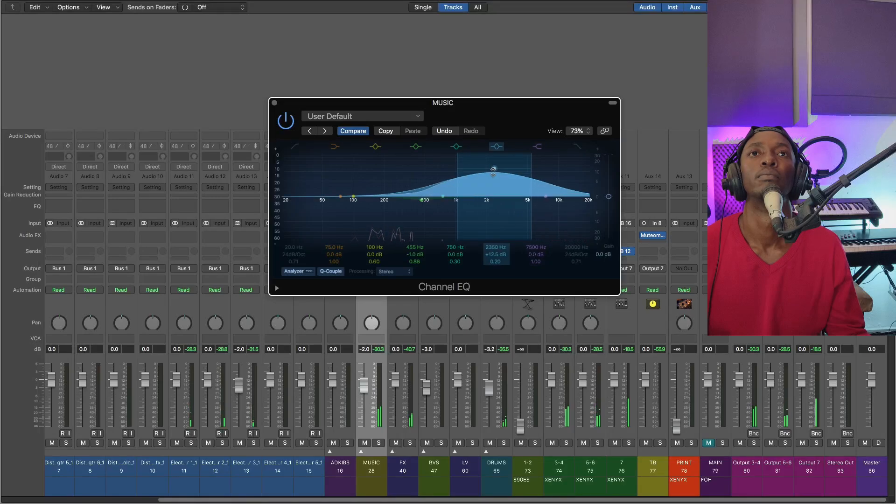
left_click_drag(498, 245, 499, 277)
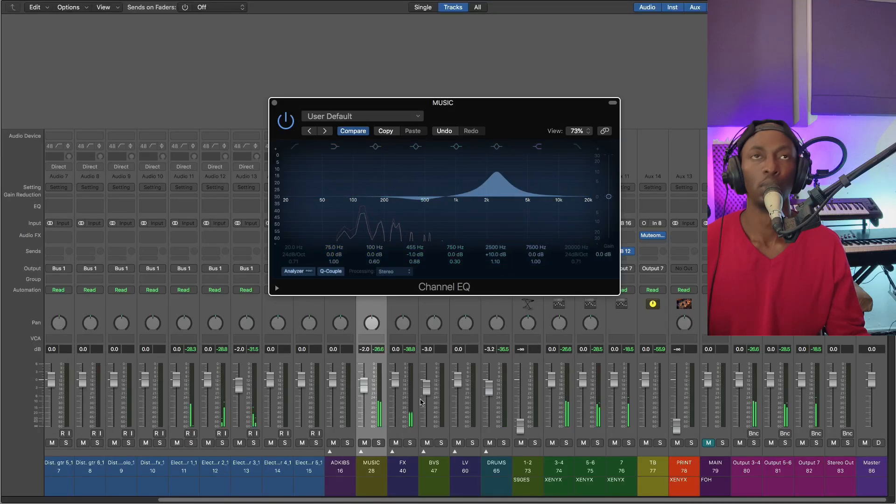
left_click(379, 443)
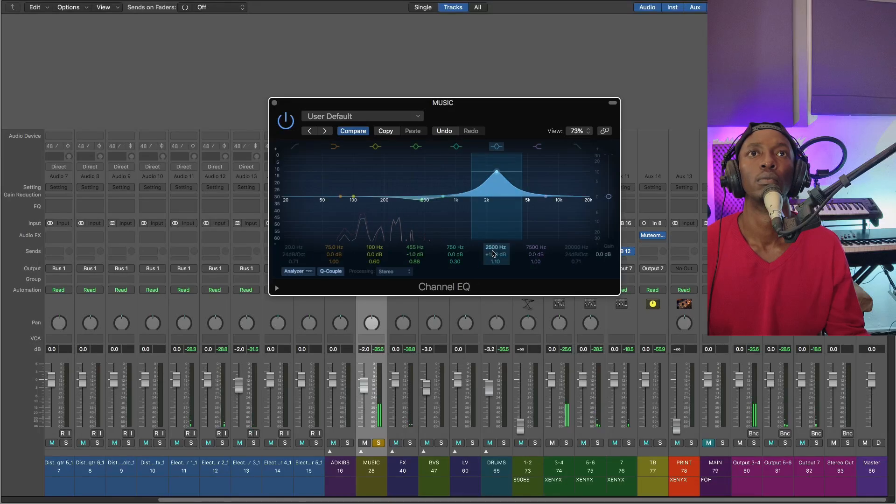
left_click_drag(493, 254, 493, 283)
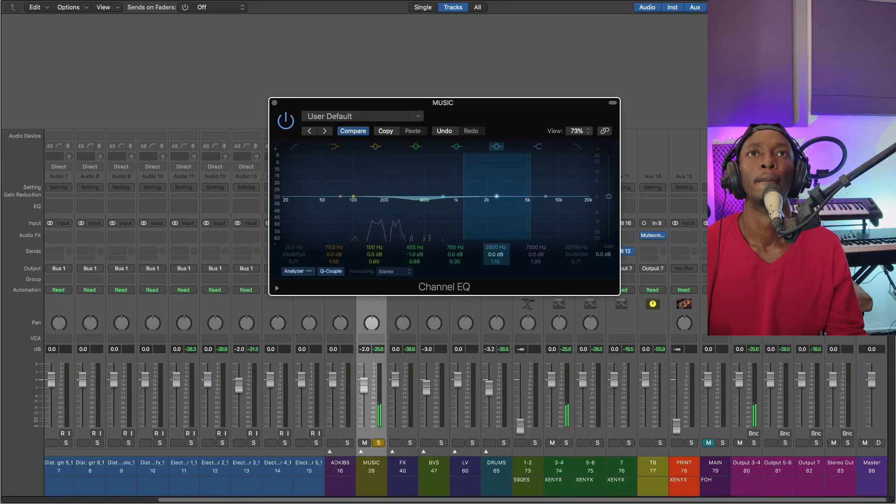
Enable the MUSIC group's low-cut EQ filter, set it to 23.5 Hz, and close the Channel EQ
left_click(294, 146)
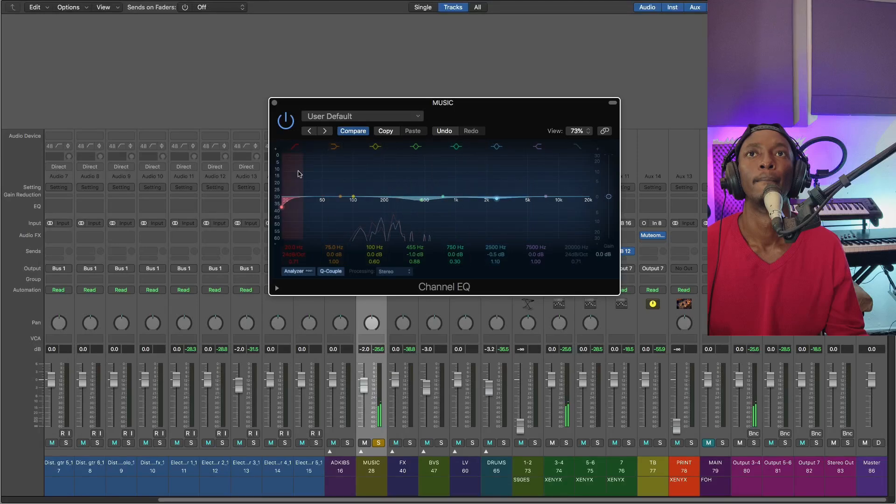
left_click_drag(287, 248, 287, 244)
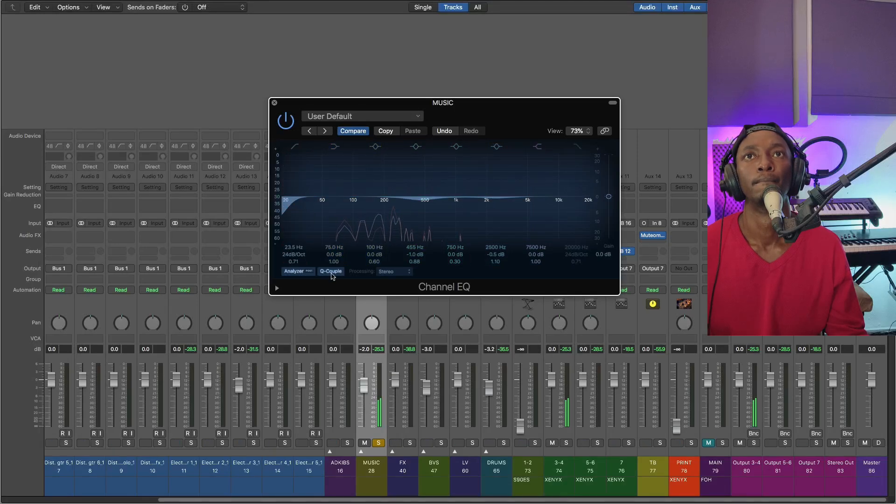
left_click(274, 103)
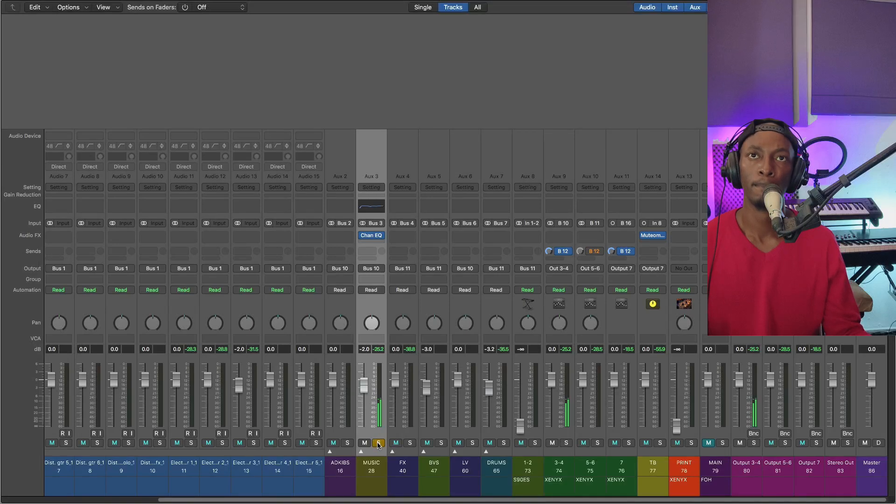
Solo the FX group briefly alongside MUSIC, and turn the solo off on both groups
left_click(410, 443)
left_click(414, 418)
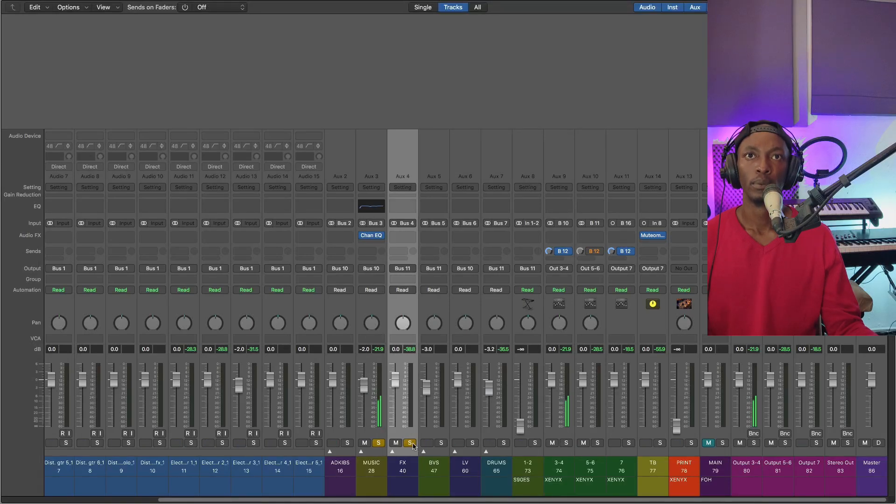
left_click(410, 443)
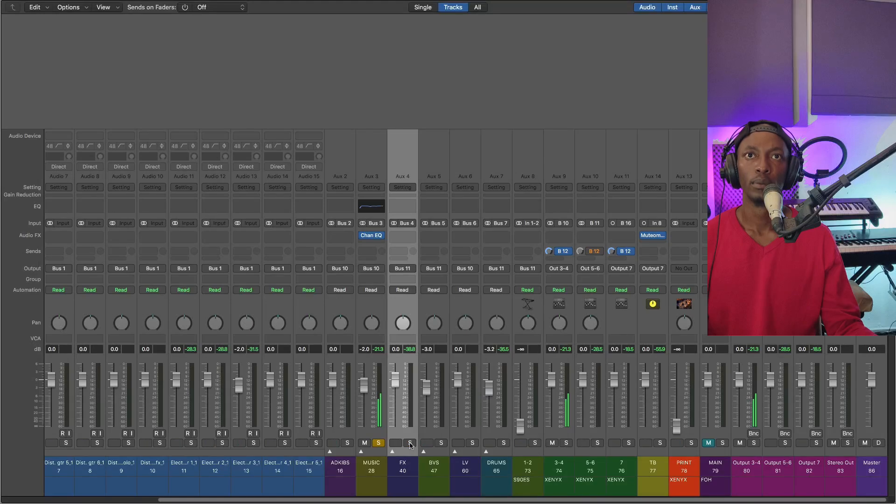
left_click(379, 443)
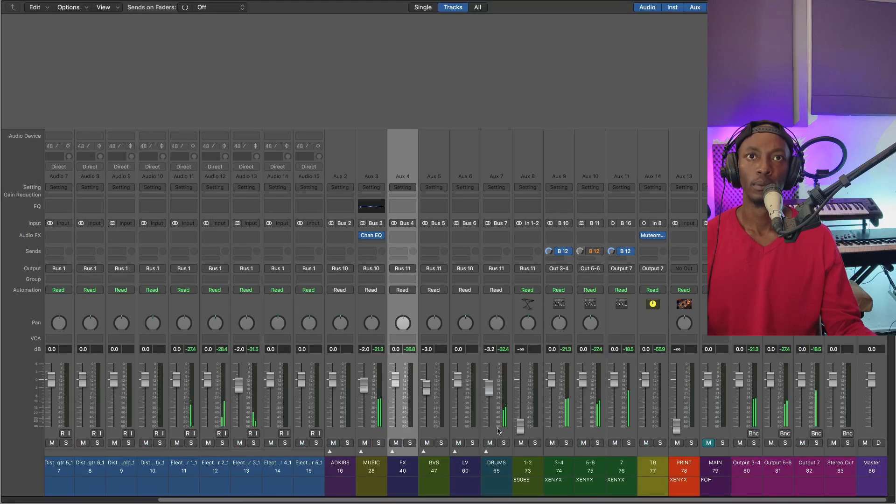
Expand the LV stack and select the LV Main track inside it
left_click(497, 411)
left_click(469, 417)
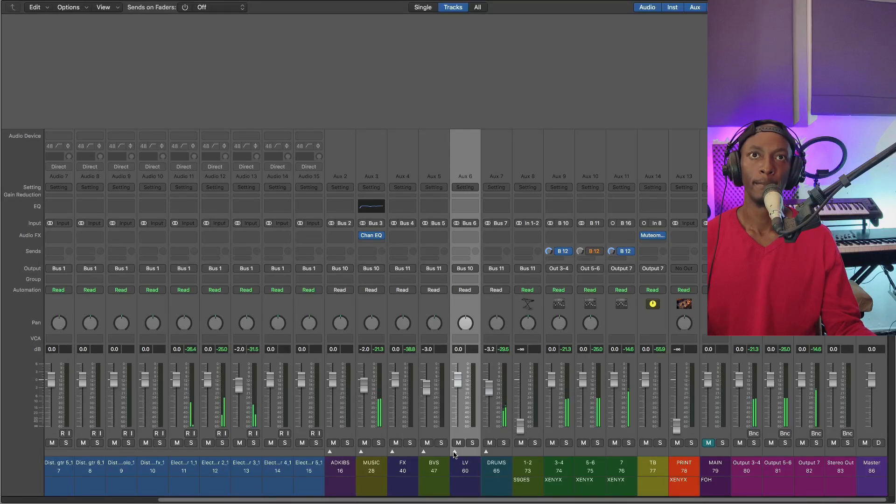
left_click(454, 451)
left_click(566, 377)
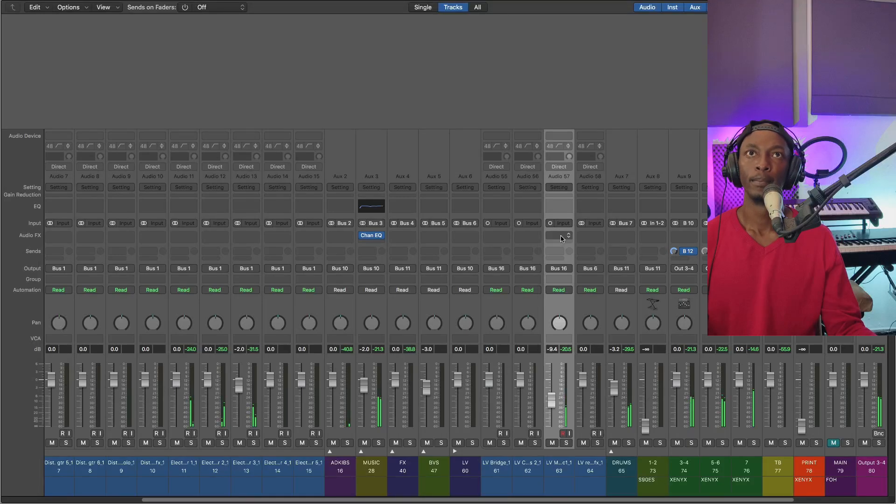
Insert the Tokyo Dawn Labs TDR Nova plug-in on the LV Main track and reposition its window
left_click(562, 238)
mouse_move(566, 412)
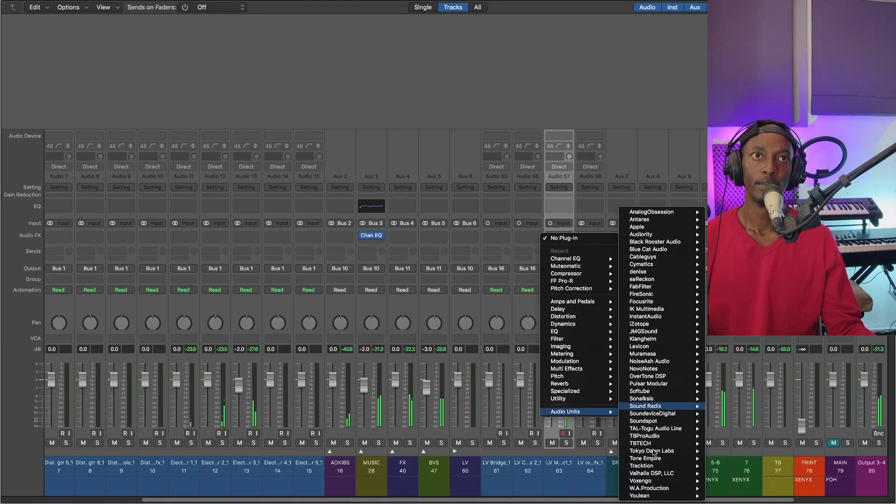
mouse_move(654, 455)
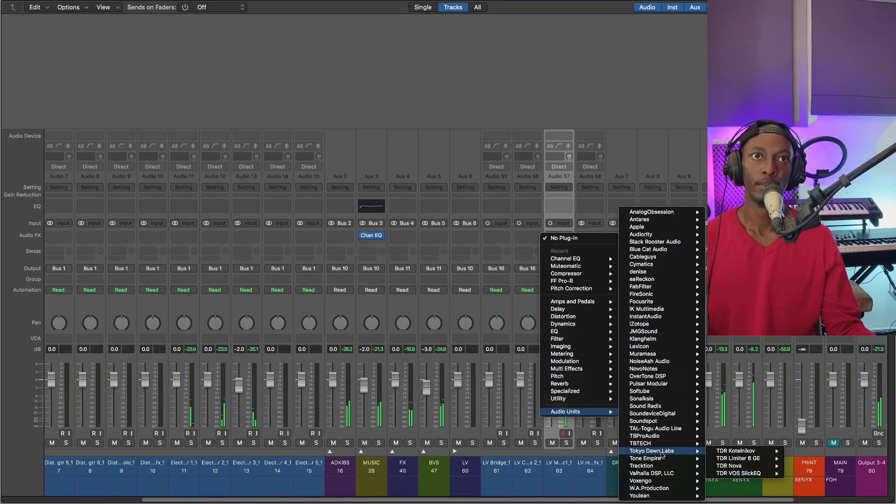
mouse_move(731, 466)
left_click(797, 466)
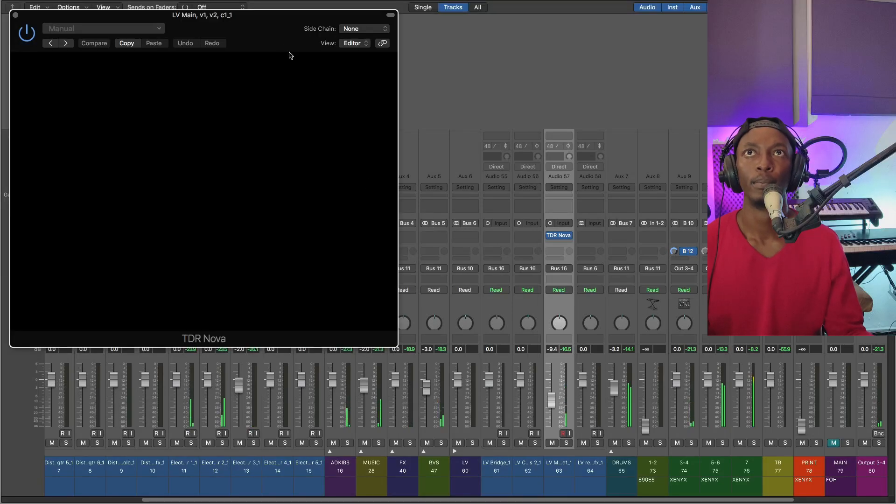
left_click_drag(278, 43, 353, 106)
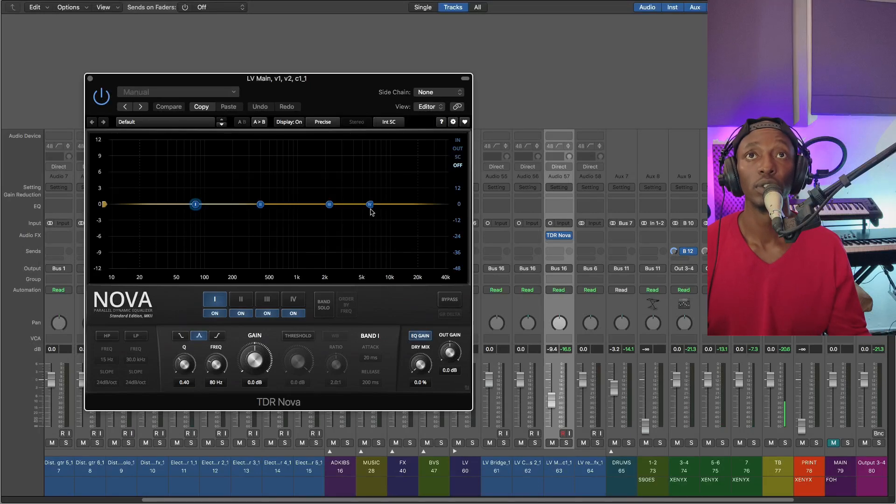
Set TDR Nova's band IV to -1.4 dB gain at 15 kHz with an active threshold of -11.5 dB
left_click_drag(369, 205, 369, 212)
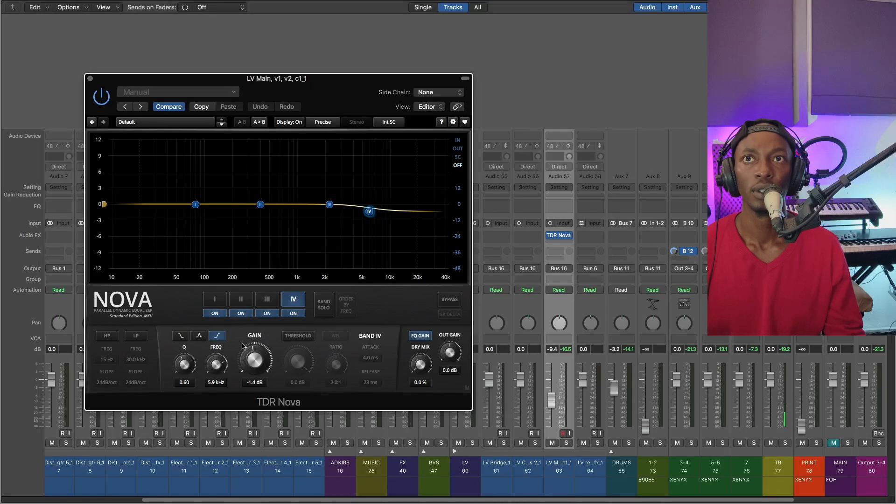
double_click(215, 382)
type("15")
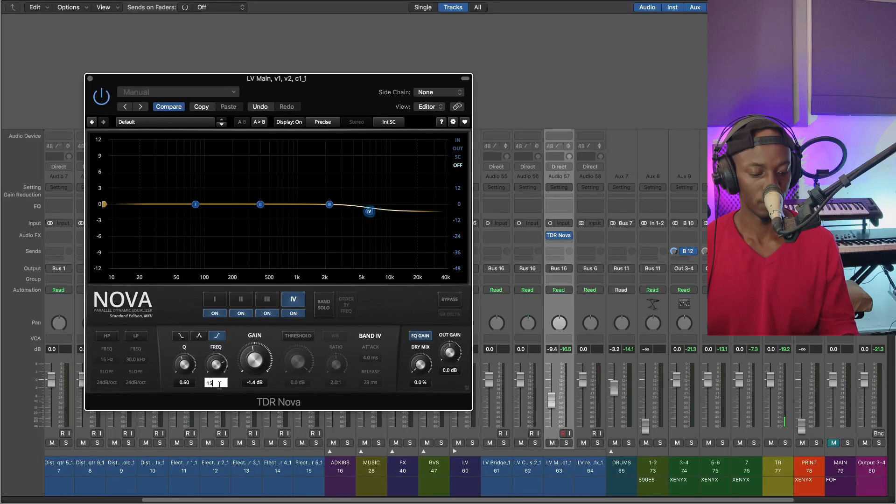
type(".0 k")
key("Return")
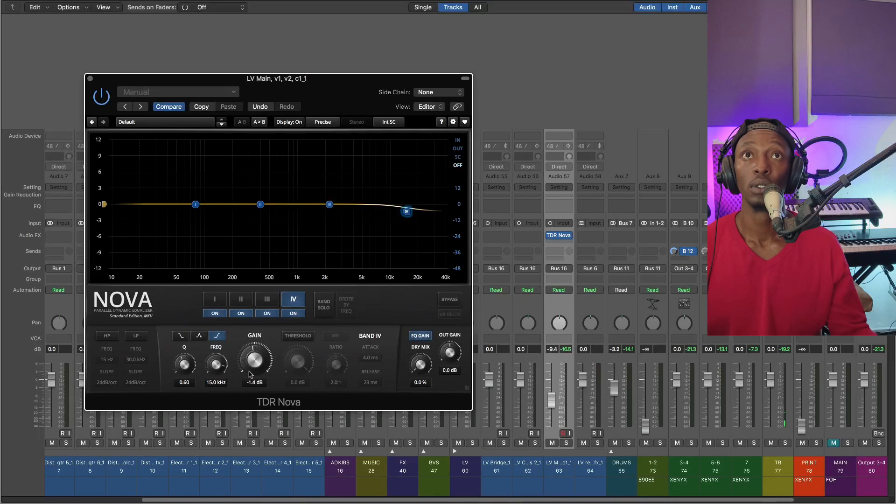
left_click_drag(300, 358, 298, 378)
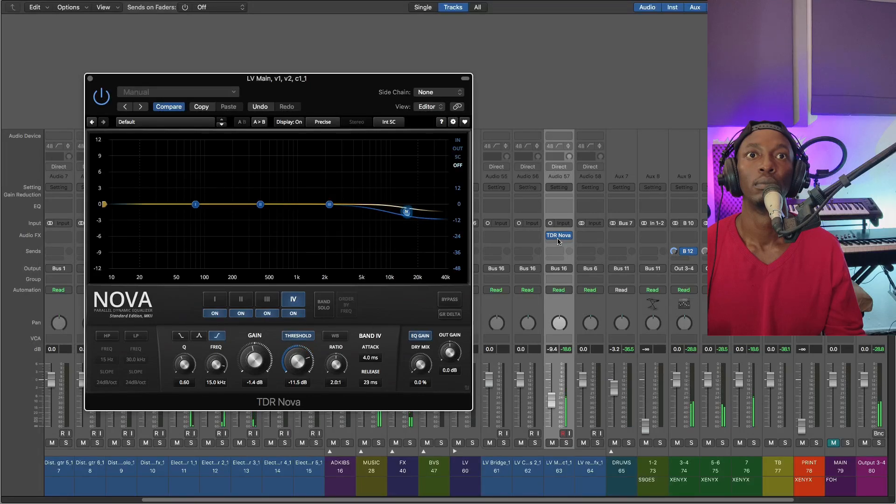
mouse_move(560, 239)
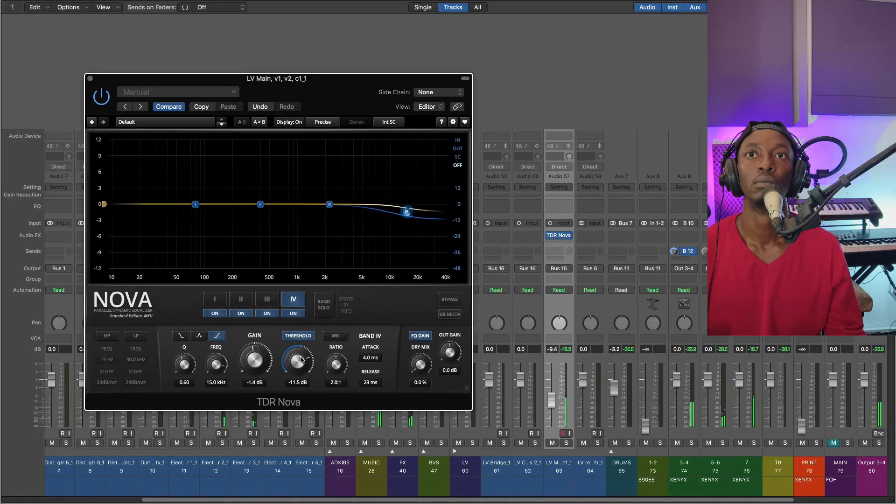
Lower TDR Nova's band IV threshold to -14.1 dB and close the plug-in window
left_click_drag(301, 359, 302, 366)
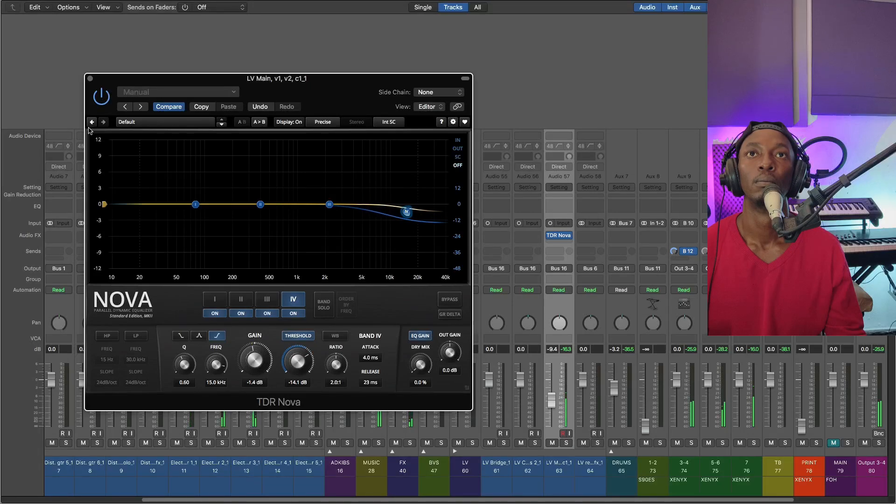
left_click(91, 79)
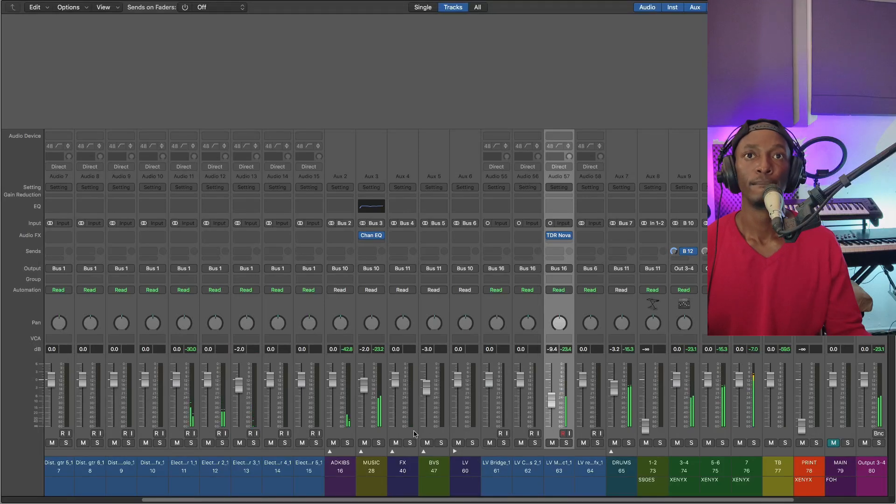
left_click(373, 417)
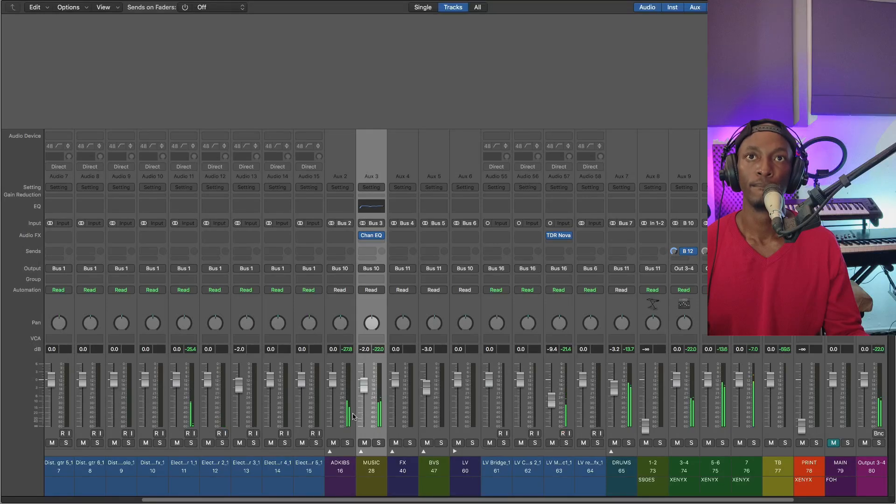
left_click(354, 417)
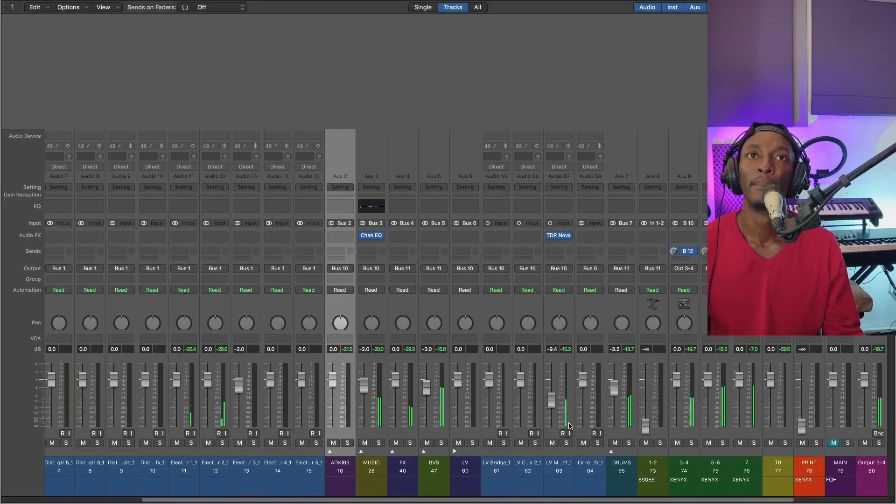
Expand the BVS stack and set the volume of tracks BV 2.1 through BV 4.2 together to -6.0 dB
left_click(433, 405)
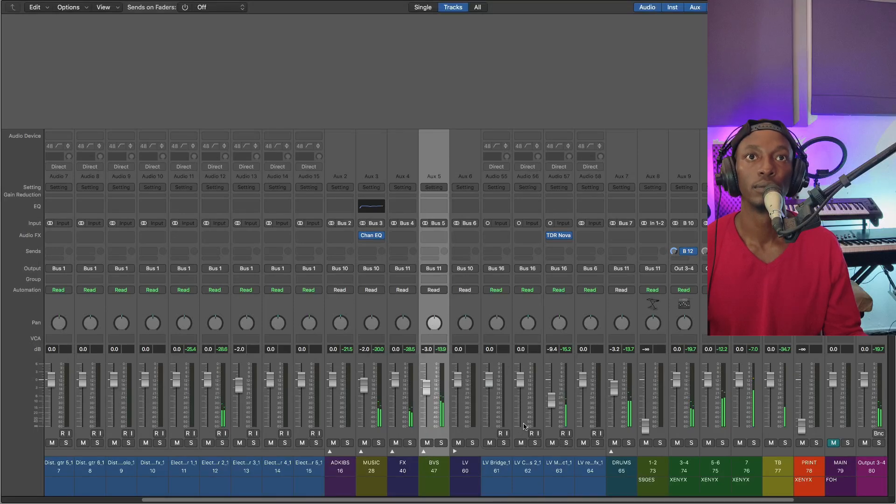
left_click(424, 451)
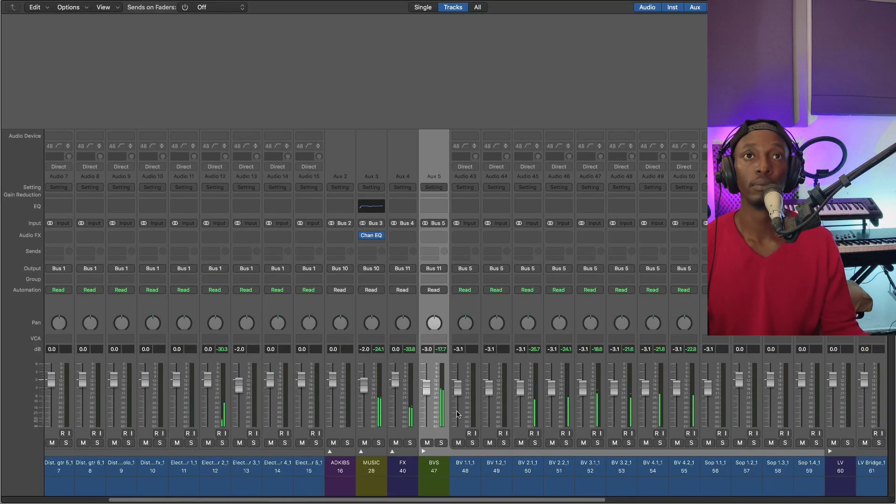
left_click(530, 412)
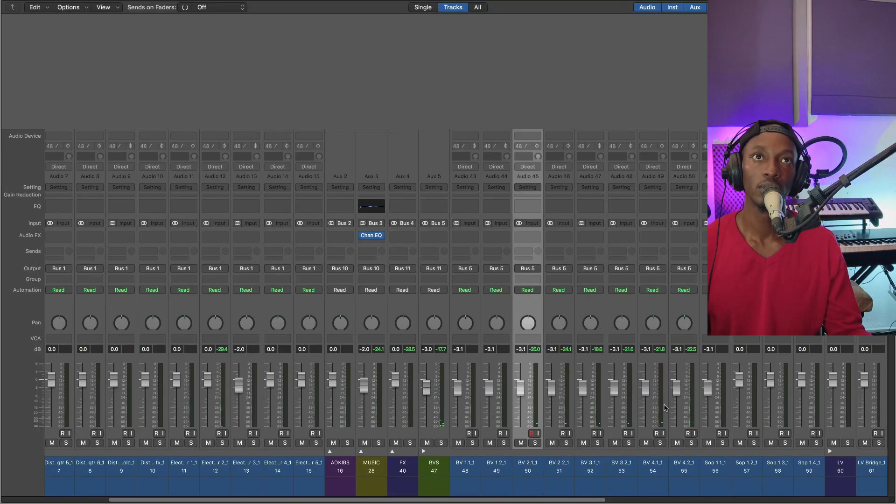
left_click(683, 391, "shift")
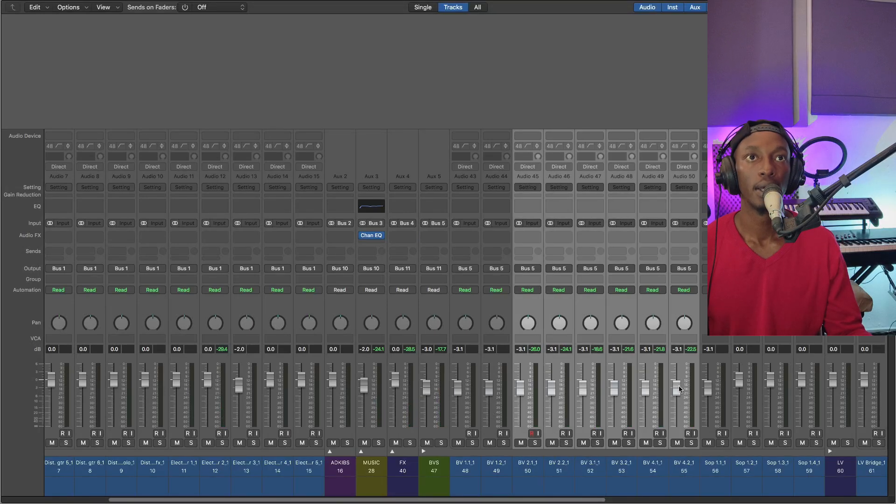
double_click(650, 350)
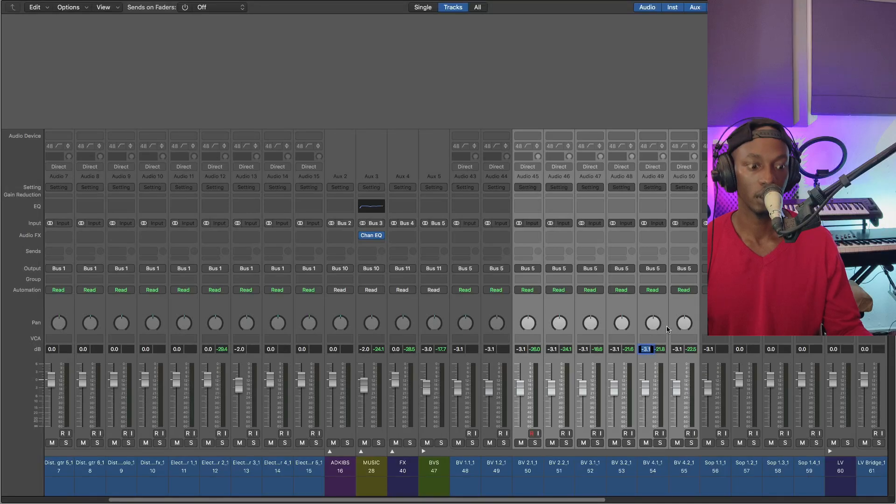
type("-6")
key("Return")
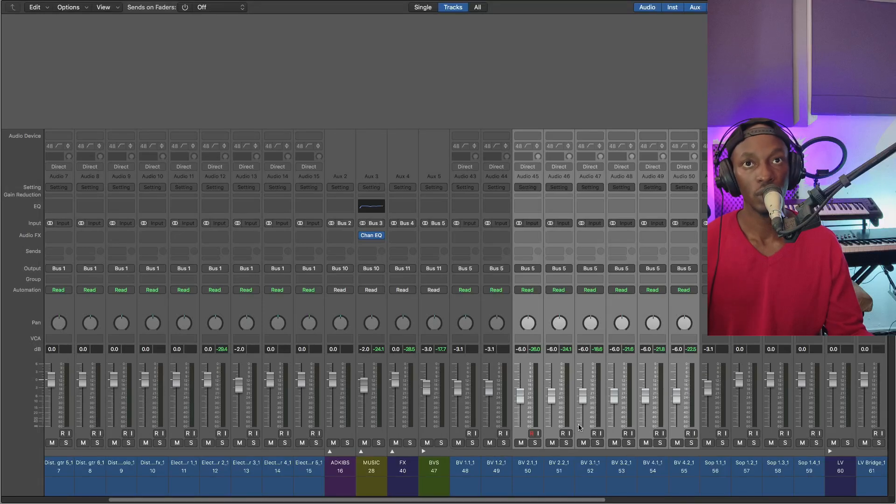
Collapse the BVS and LV track stacks in the mixer
left_click(423, 452)
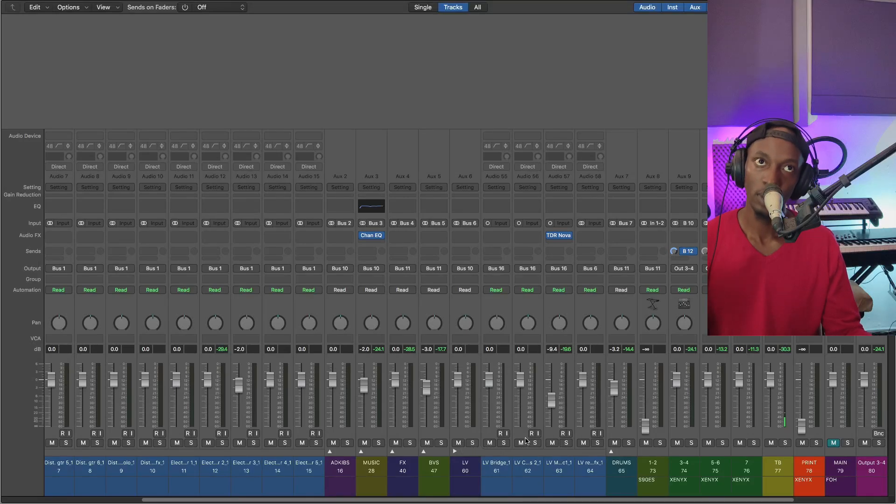
left_click(454, 451)
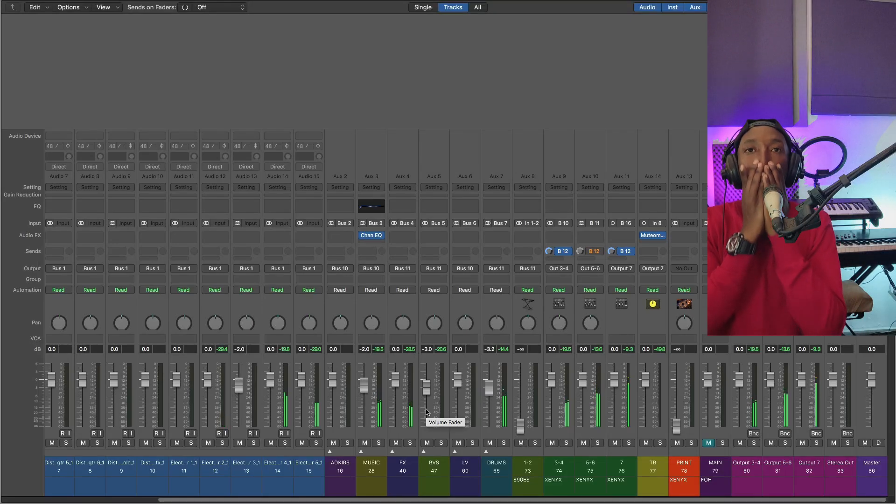
Solo the FX group, add a Channel EQ to it and reposition the plug-in window
left_click(412, 402)
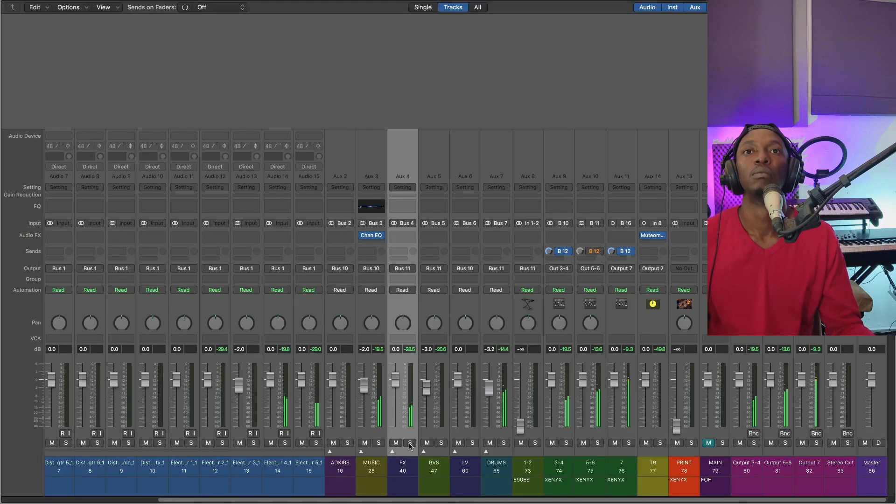
left_click(409, 442)
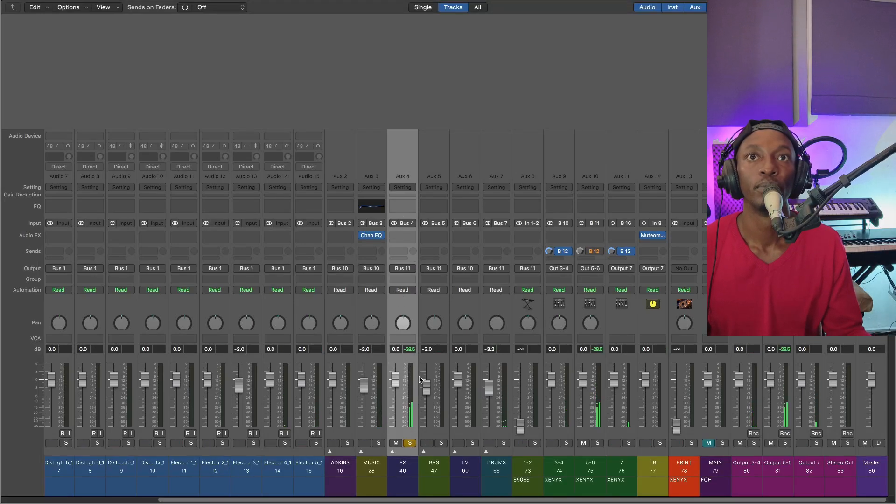
left_click(409, 442)
left_click(410, 443)
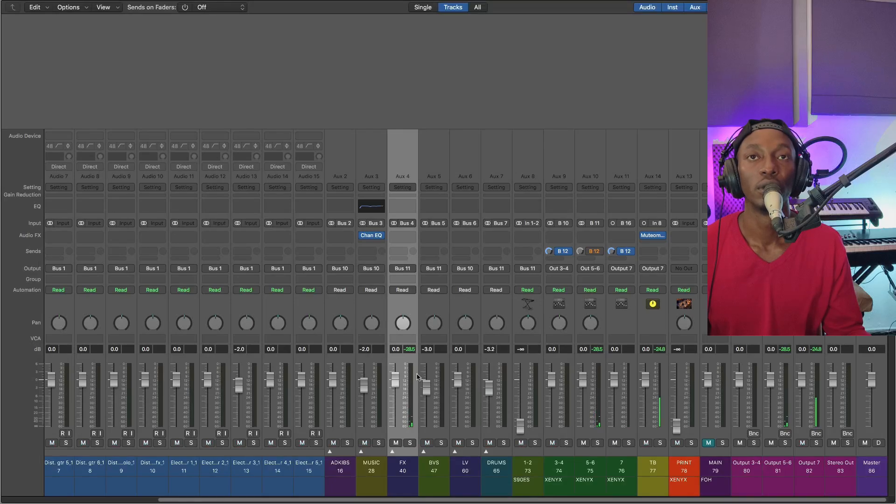
left_click(410, 204)
left_click_drag(295, 33, 566, 173)
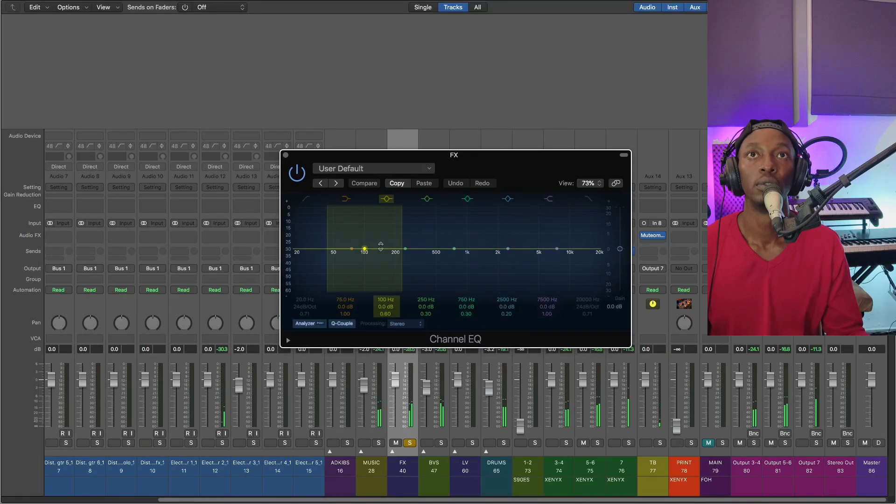
Sweep the FX EQ's second band with a boost, set it to -1.5 dB at 330 Hz with Q 0.88, and turn the solo off
left_click_drag(365, 249, 408, 215)
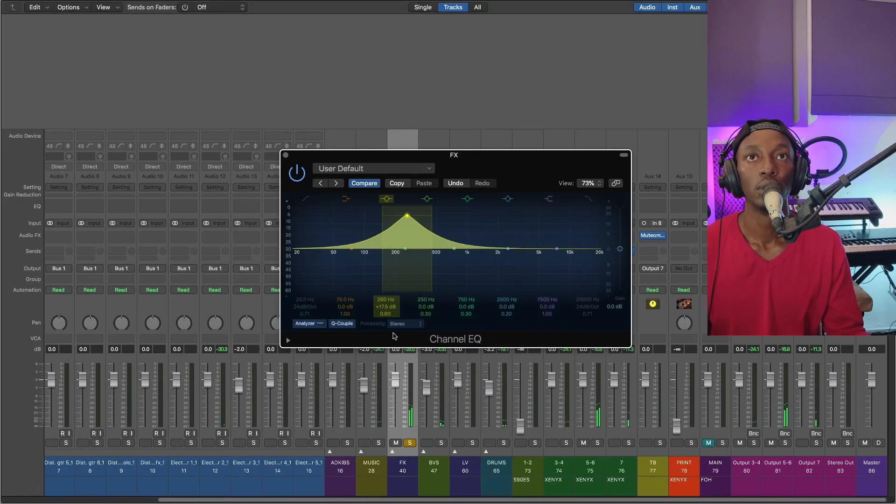
left_click(405, 442)
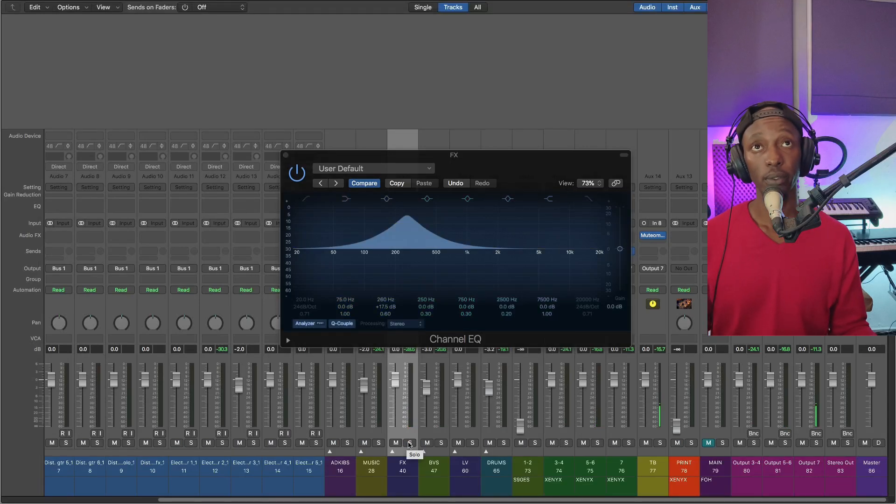
left_click(410, 444)
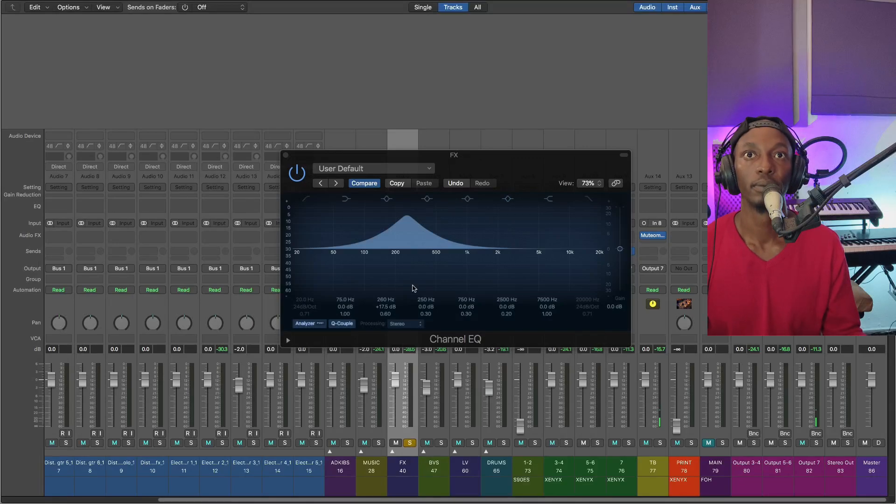
left_click_drag(406, 211, 406, 196)
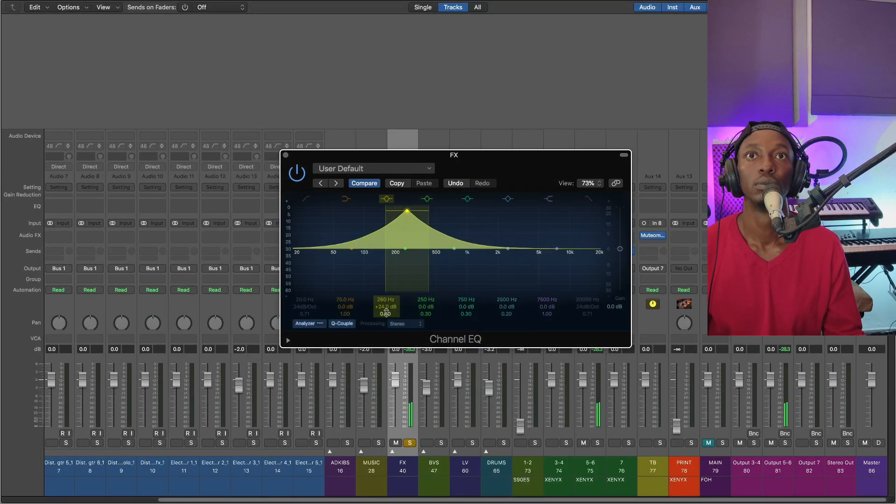
mouse_move(385, 314)
left_mouse_down()
mouse_move(381, 291)
mouse_move(383, 333)
mouse_move(383, 303)
left_mouse_up()
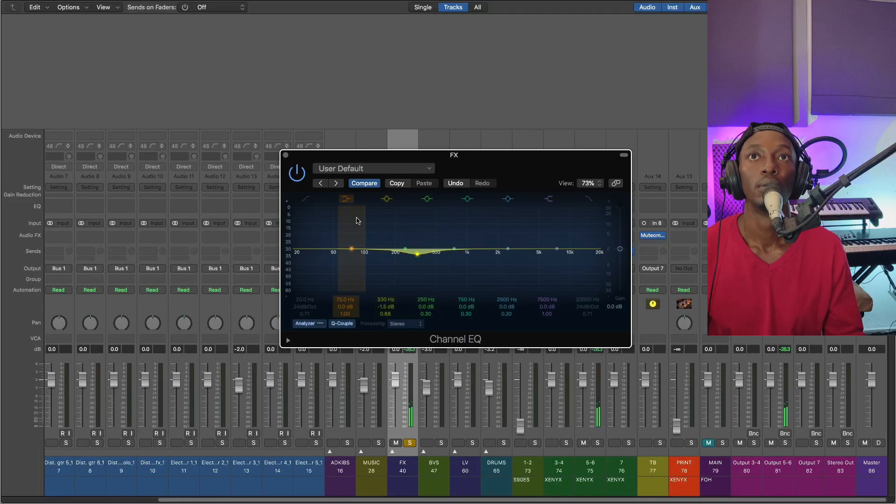
left_click(410, 442)
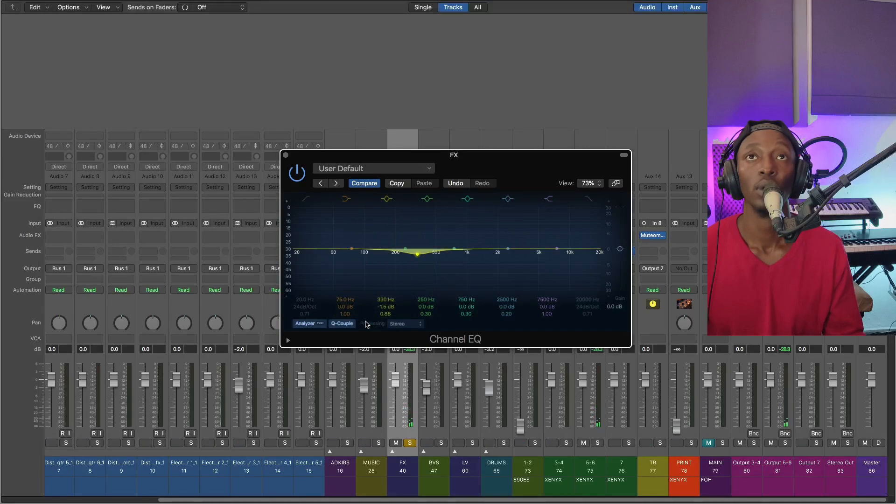
Set the FX EQ's low shelf to -3.5 dB at 74 Hz and close the Channel EQ
left_click(346, 199)
left_click(347, 200)
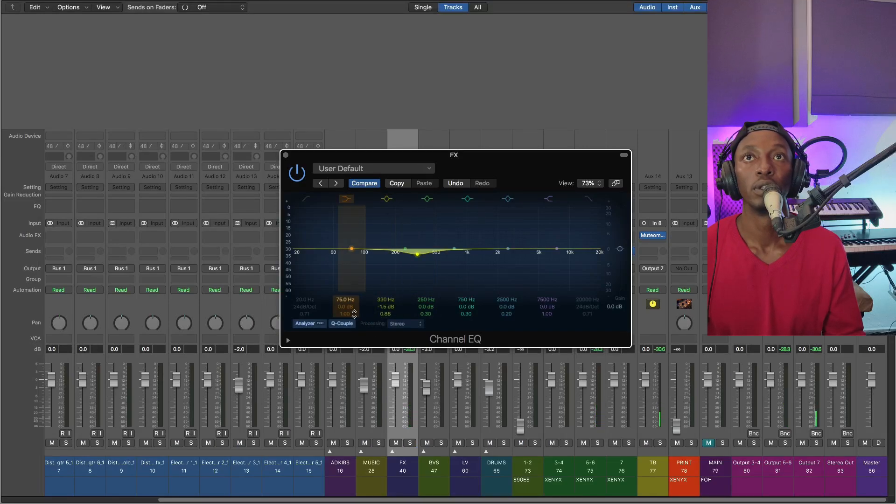
mouse_move(346, 307)
left_mouse_down()
mouse_move(343, 292)
mouse_move(343, 301)
left_mouse_up()
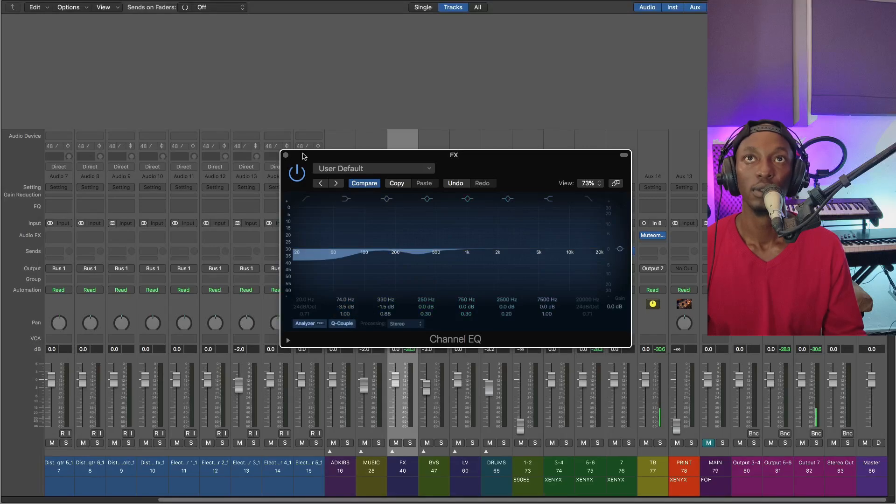
left_click(286, 155)
Play back the full mix to hear the FX group's EQ in context
key("space")
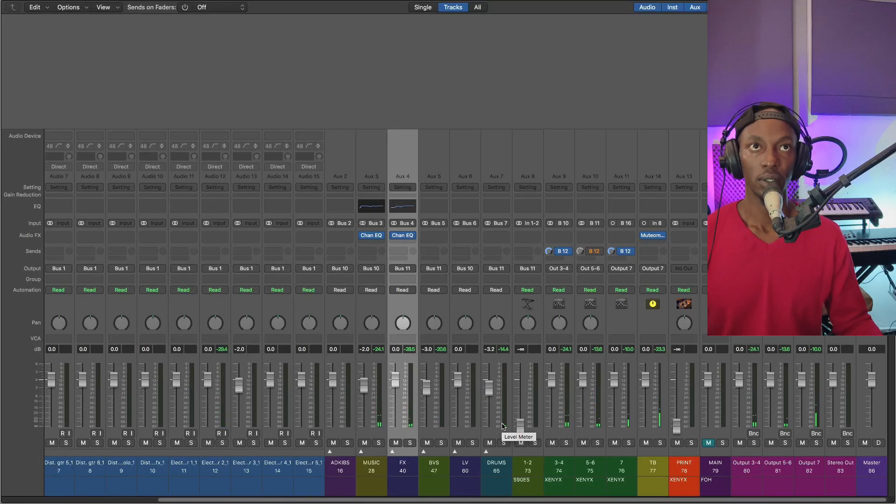
key("space")
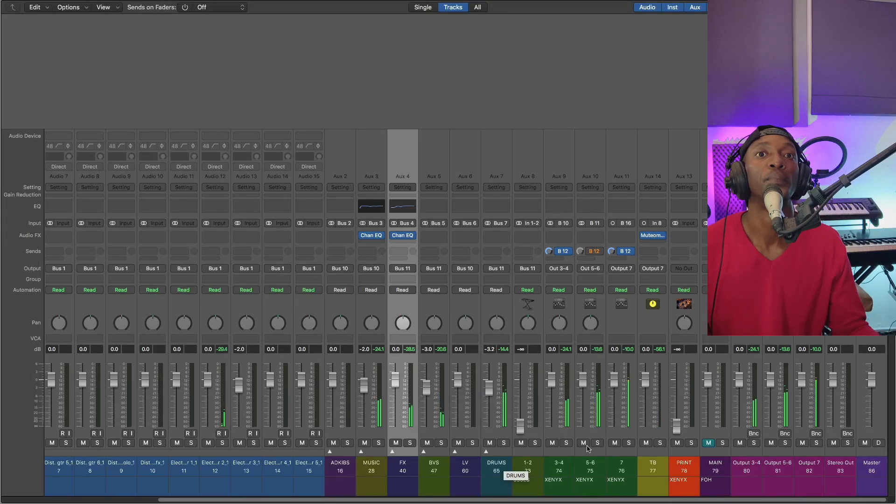
View only the signal path of the aux channel feeding Output 7, and return to the view of all tracks
left_click(603, 404)
left_click(625, 405)
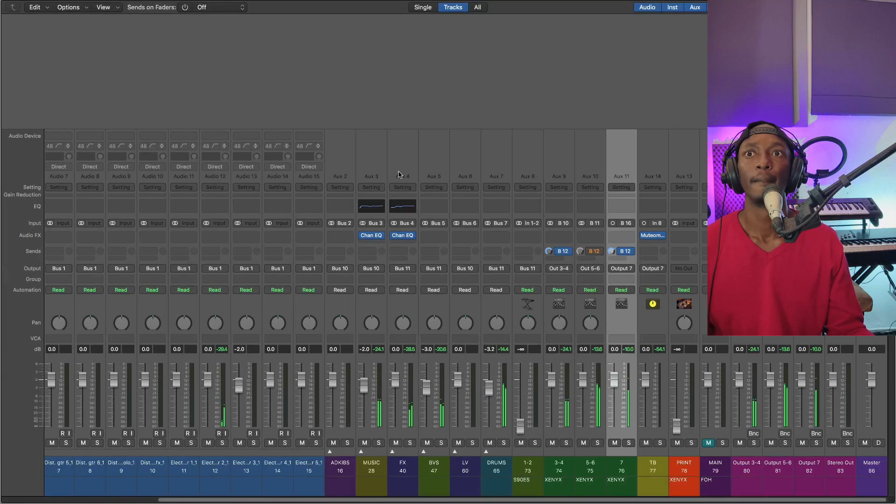
left_click(423, 9)
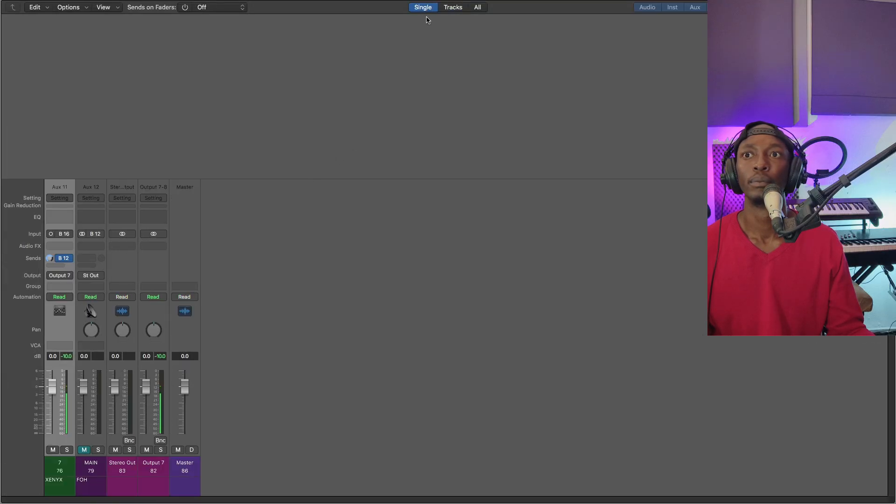
left_click(445, 9)
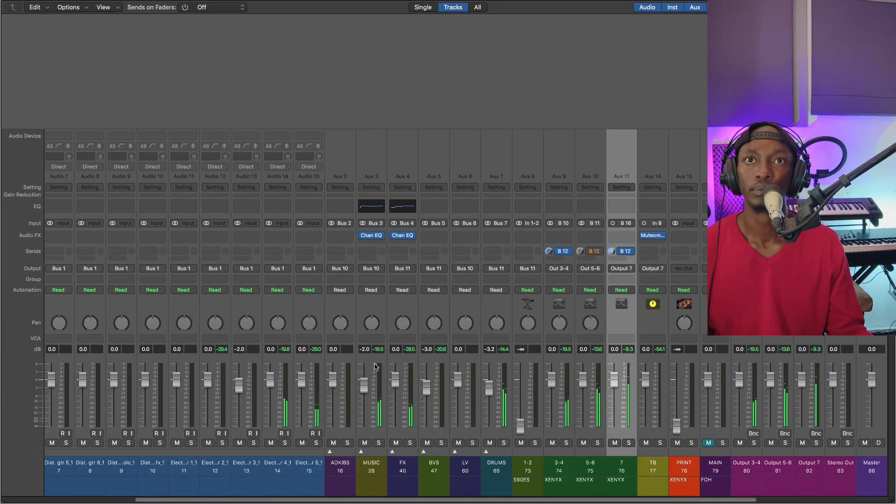
Insert the FabFilter Pro-C 2 compressor after the Channel EQ on the MUSIC group and reposition its window
left_click(346, 413)
left_click(377, 412)
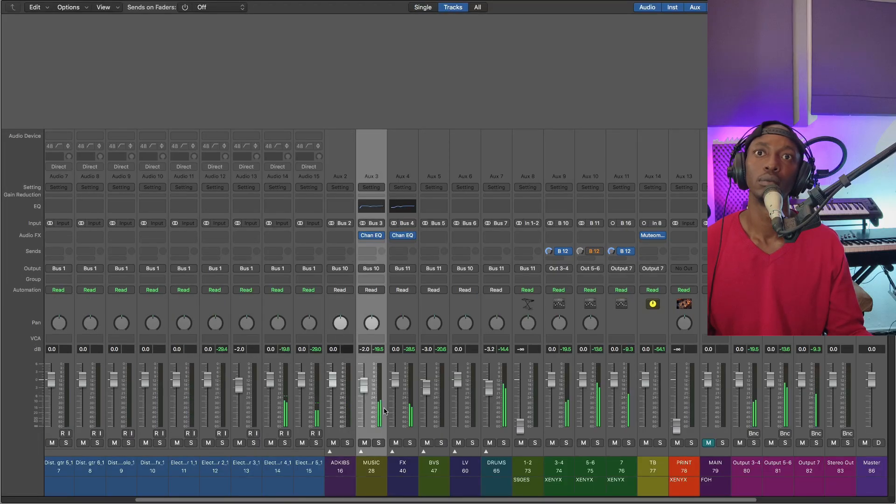
left_click(371, 243)
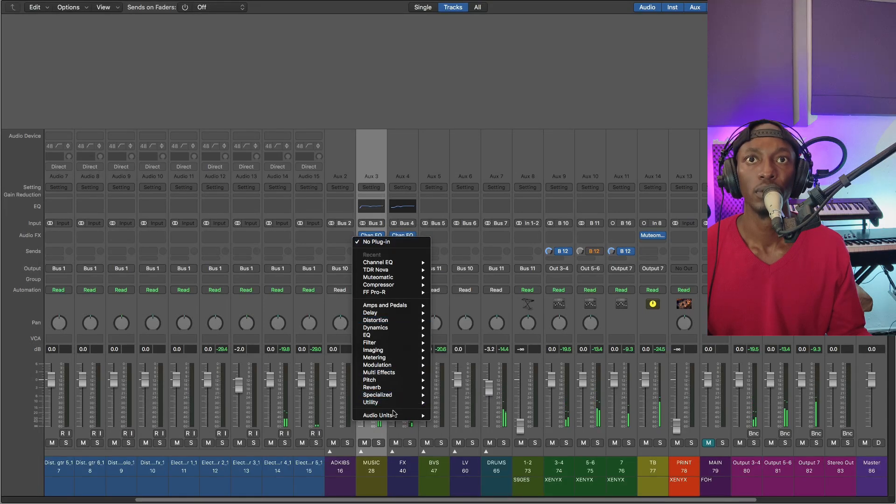
mouse_move(394, 416)
mouse_move(467, 271)
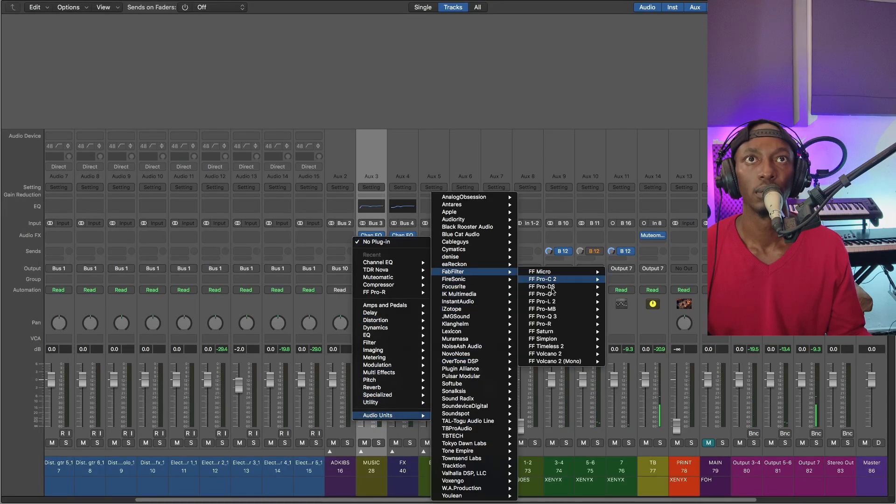
mouse_move(550, 286)
key("Escape")
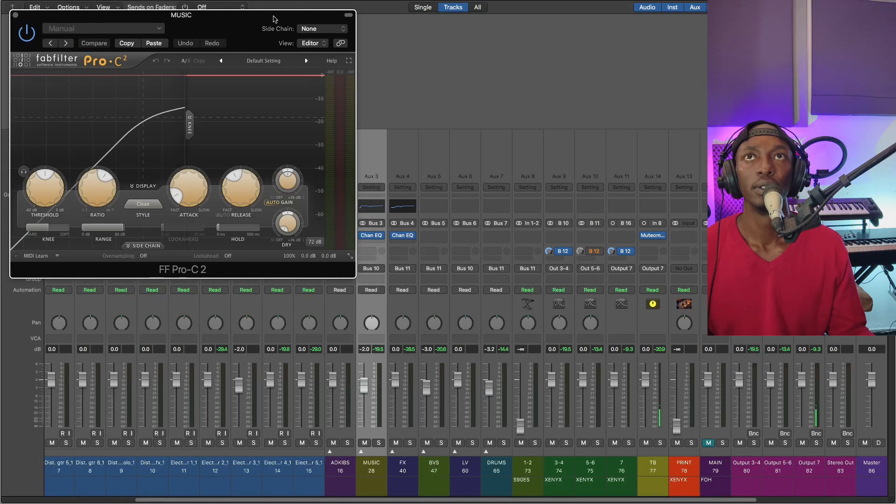
left_click_drag(275, 18, 455, 105)
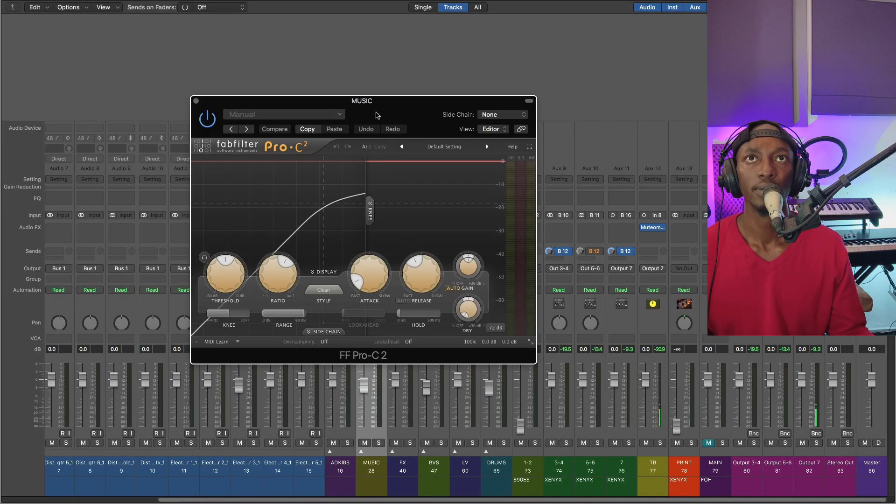
left_click_drag(377, 115, 440, 117)
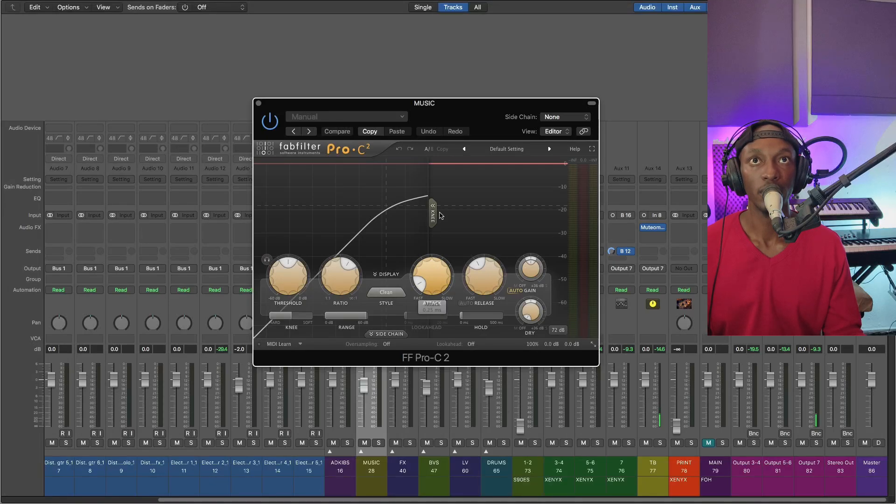
Slow the MUSIC compressor's attack to the middle of its range and set its release to about 287 ms
key("space")
left_click_drag(452, 140, 473, 113)
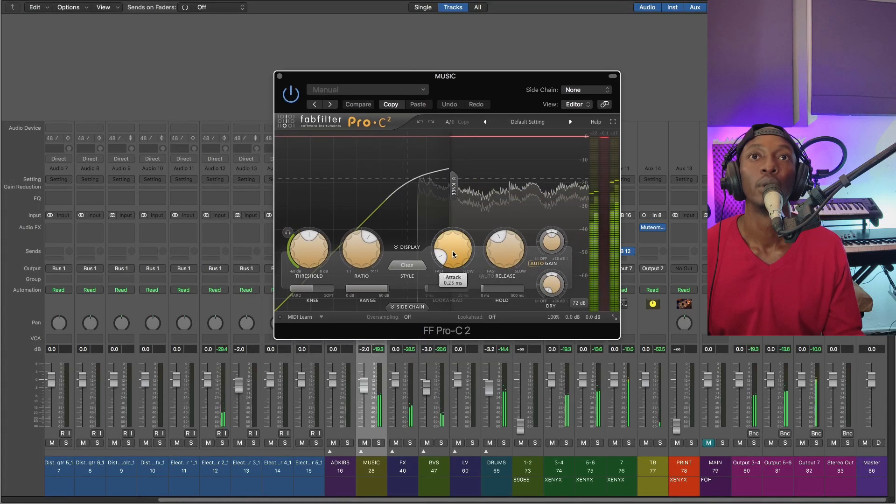
left_click_drag(452, 250, 505, 247)
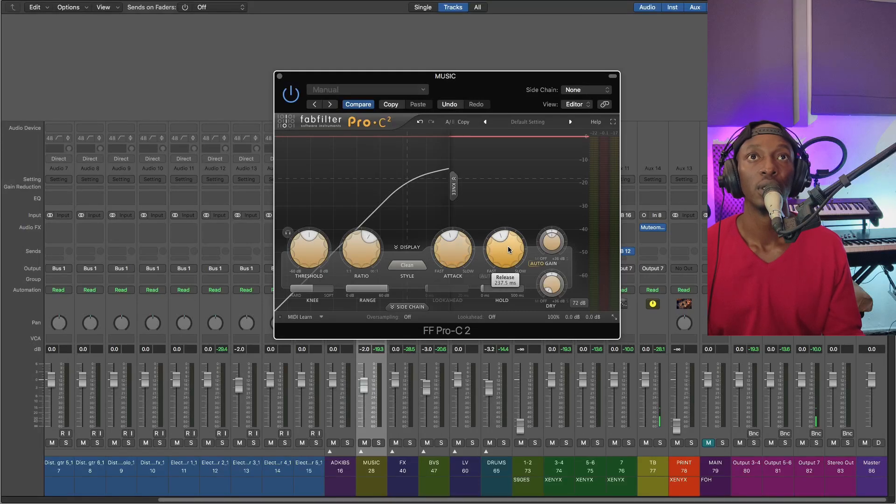
left_click_drag(504, 240, 500, 266)
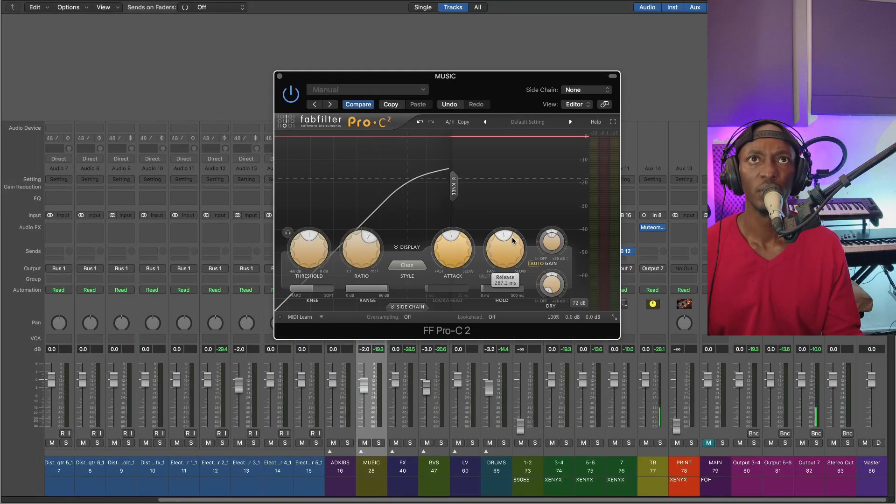
Set the MUSIC compressor's ratio to 4.27:1, lower its threshold to about -26 dB during playback, and close the plug-in
mouse_move(363, 248)
mouse_move(363, 247)
left_mouse_down()
mouse_move(359, 232)
mouse_move(363, 241)
left_mouse_up()
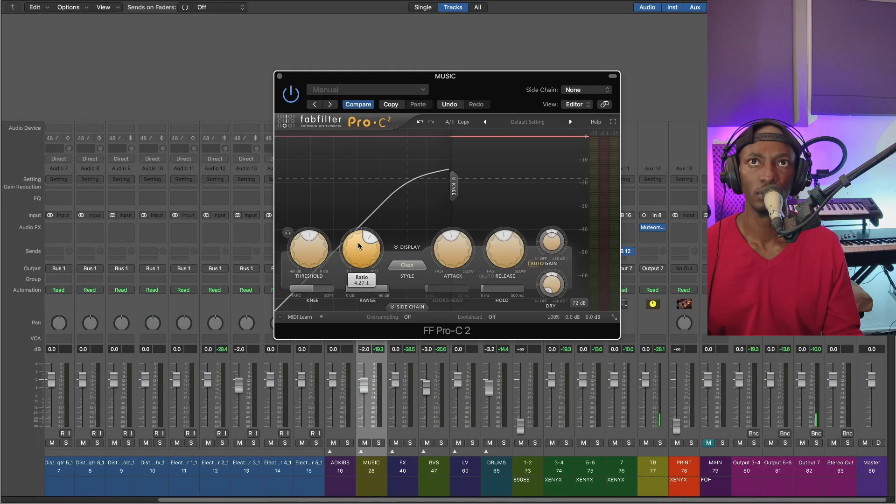
mouse_move(311, 248)
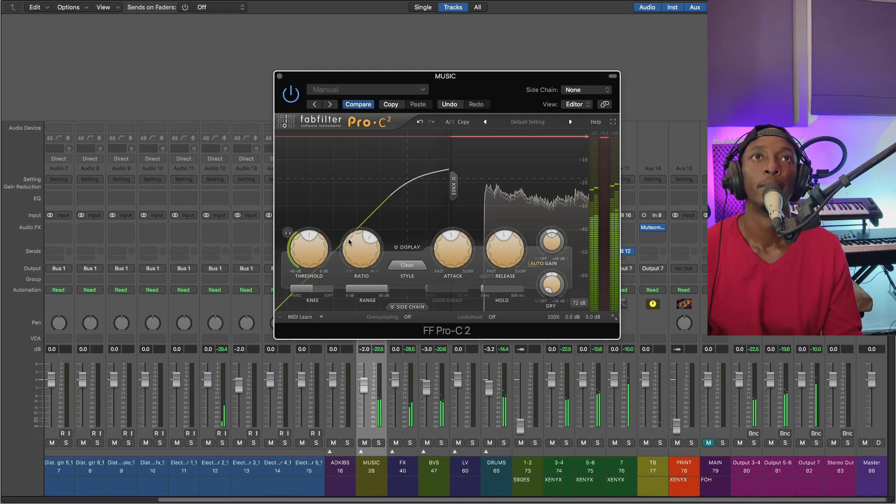
scroll(310, 242, "down", 5)
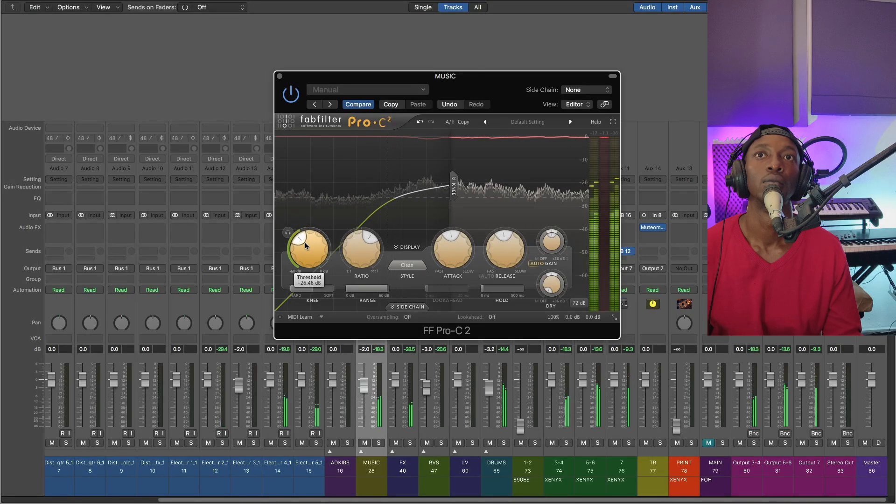
left_click_drag(305, 242, 307, 237)
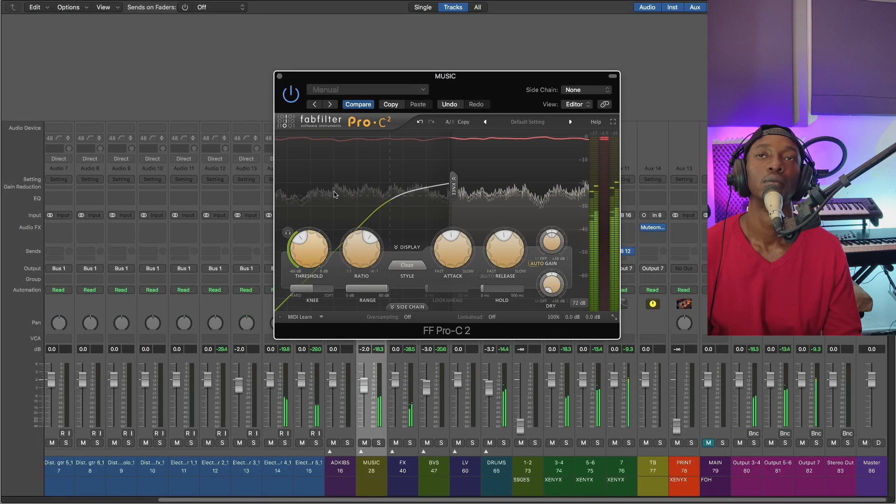
key("space")
left_click(280, 77)
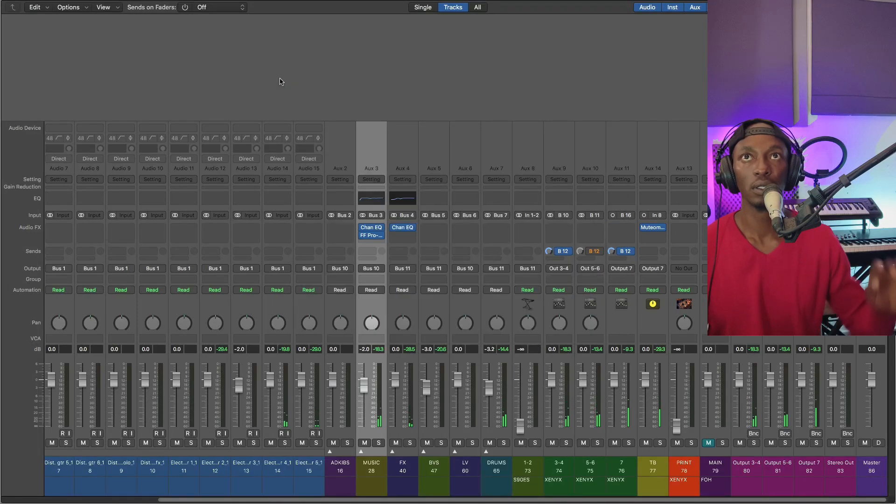
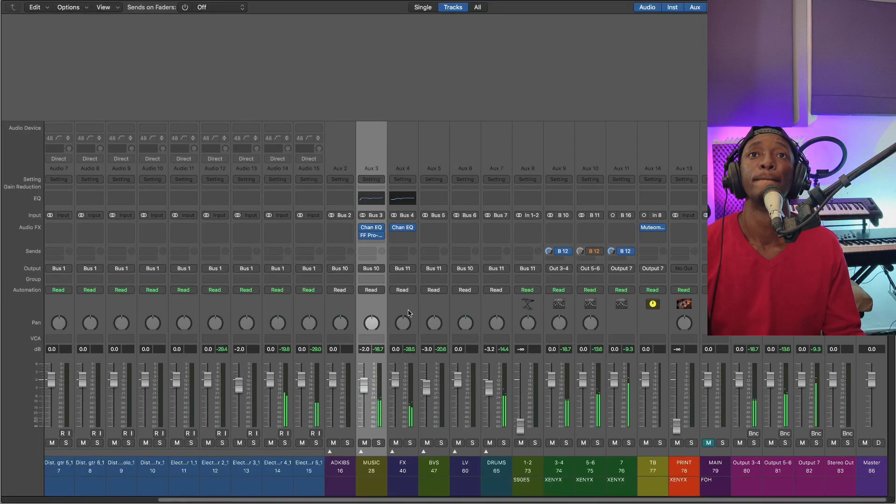
Insert the stereo TDR Kotelnikov compressor after the Channel EQ on the FX group and reposition its window
key("Down")
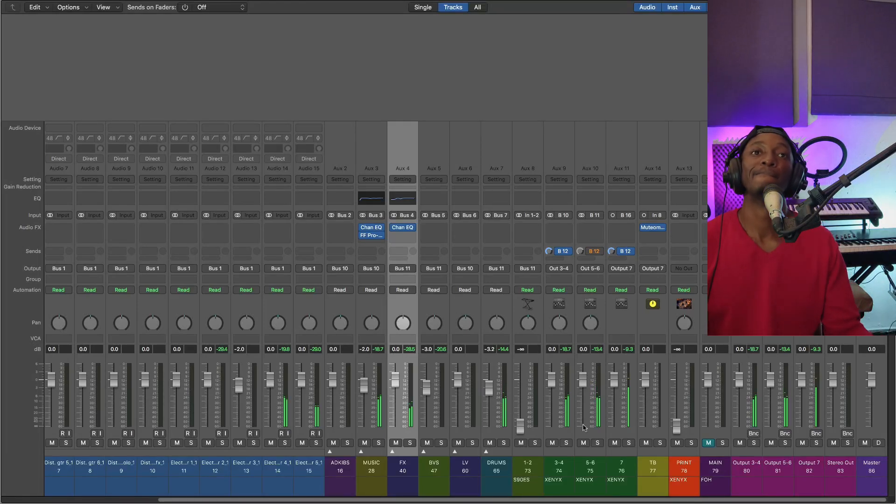
mouse_move(373, 237)
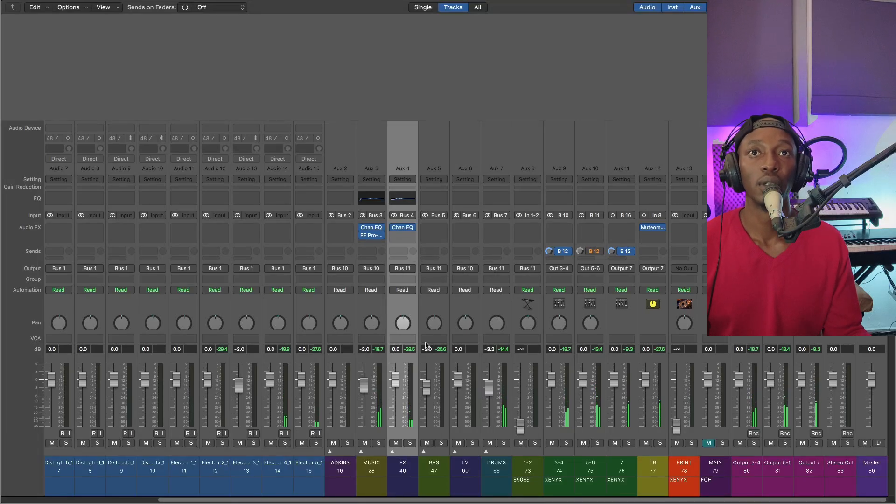
left_click(411, 443)
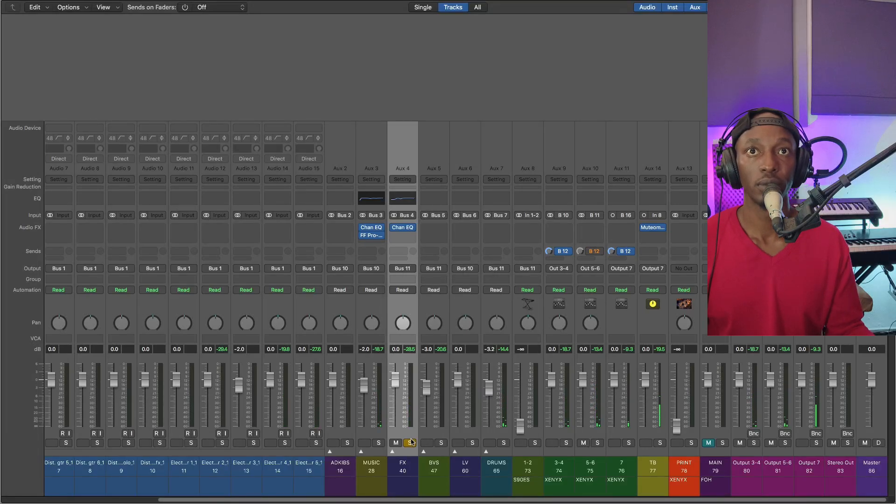
left_click(402, 236)
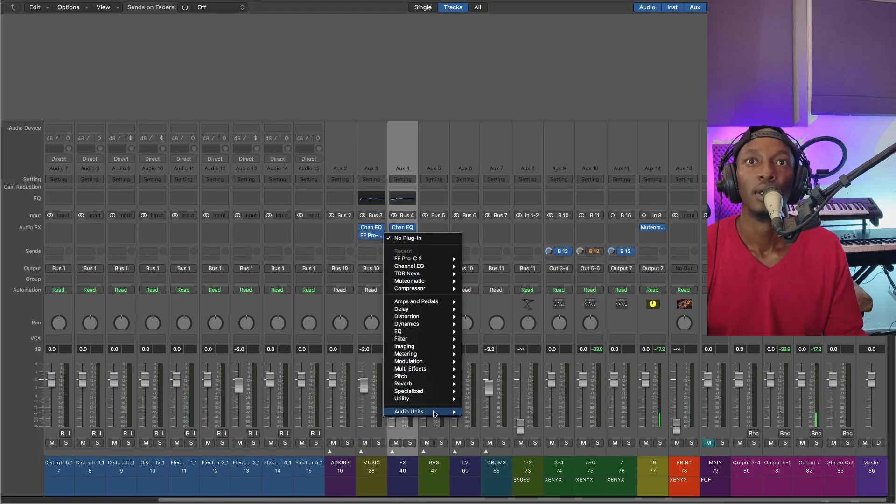
mouse_move(429, 412)
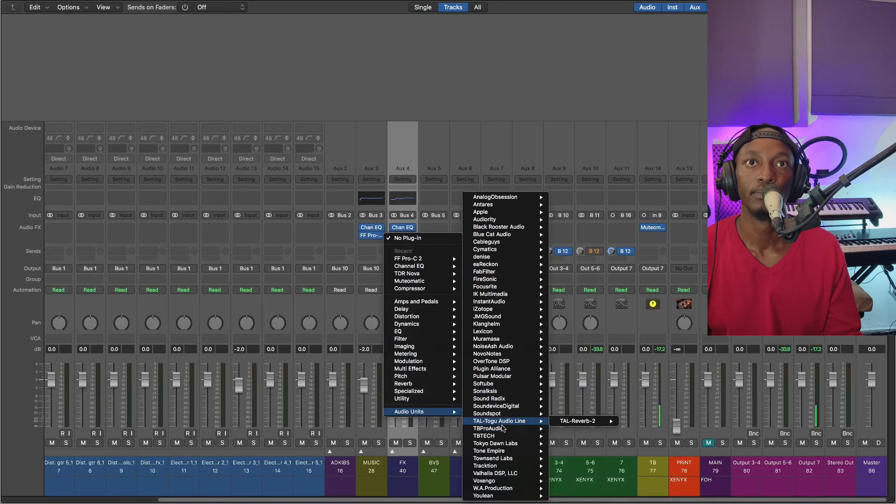
mouse_move(501, 442)
mouse_move(592, 446)
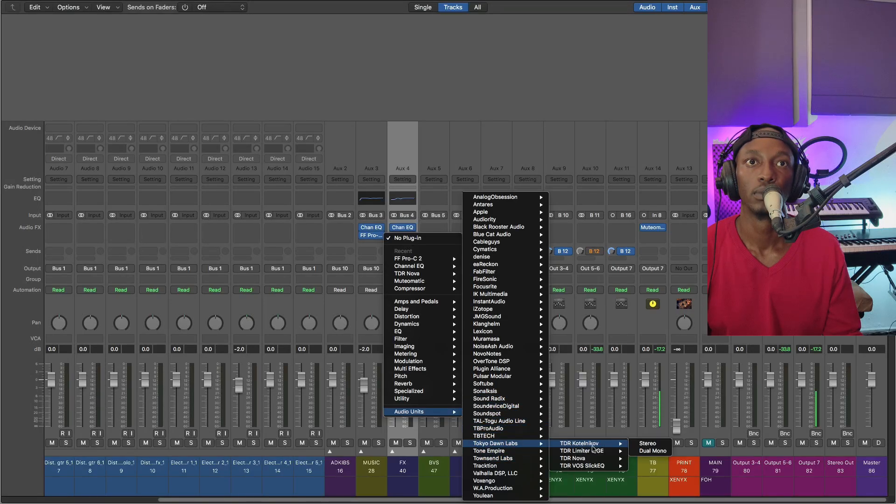
left_click(649, 444)
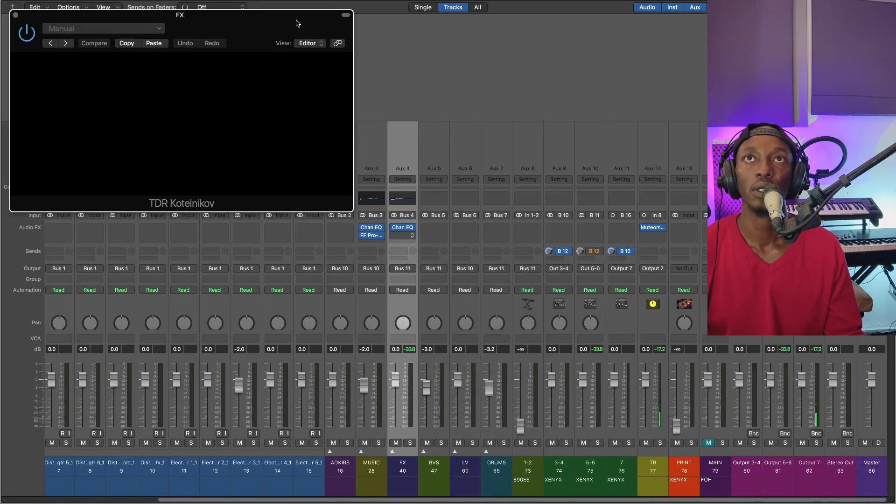
left_click_drag(212, 17, 590, 114)
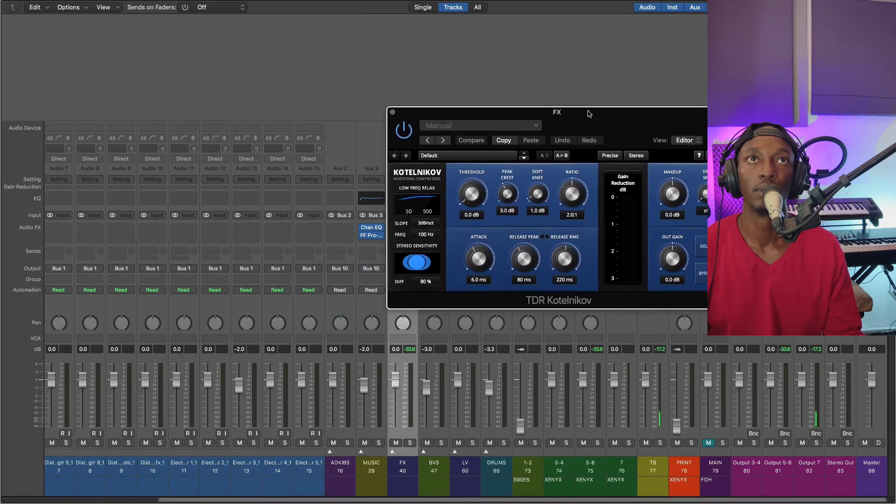
key("s")
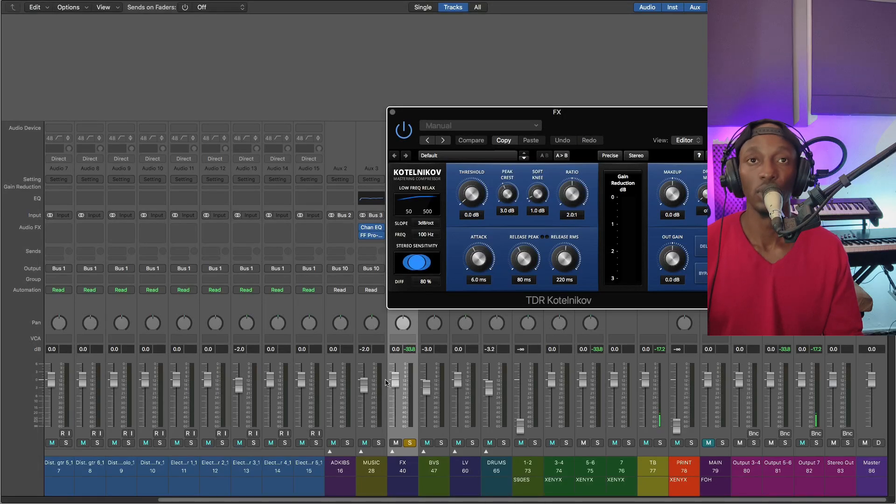
key("s")
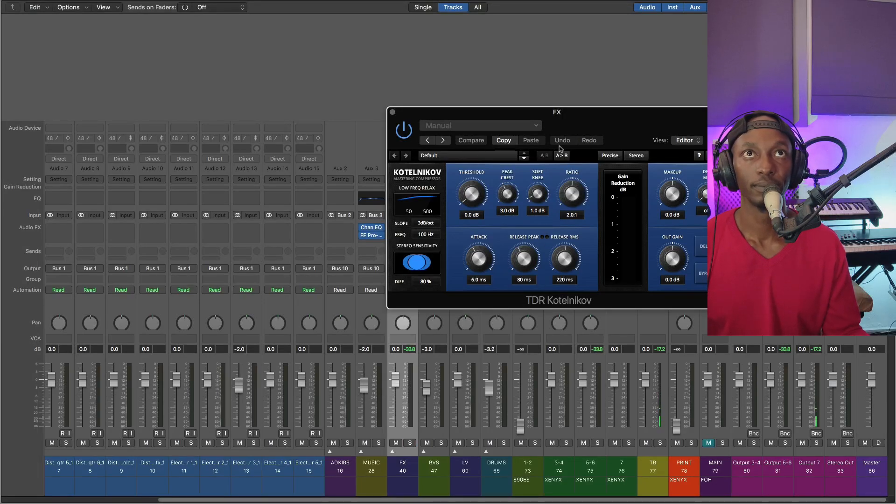
left_click_drag(597, 111, 559, 174)
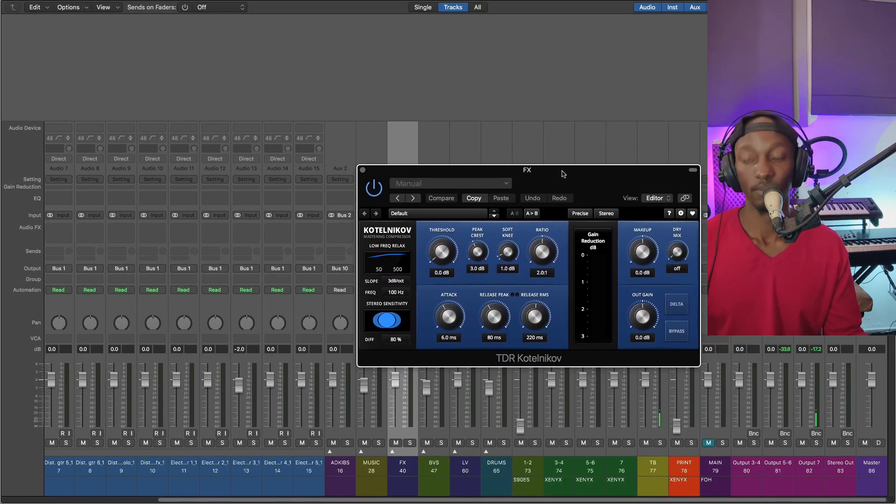
With the FX group soloed, set Kotelnikov's makeup to 0.4 dB, threshold to -28.0 dB and attack to 6.5 ms, and close the plug-in
key("s")
left_click_drag(646, 255, 646, 252)
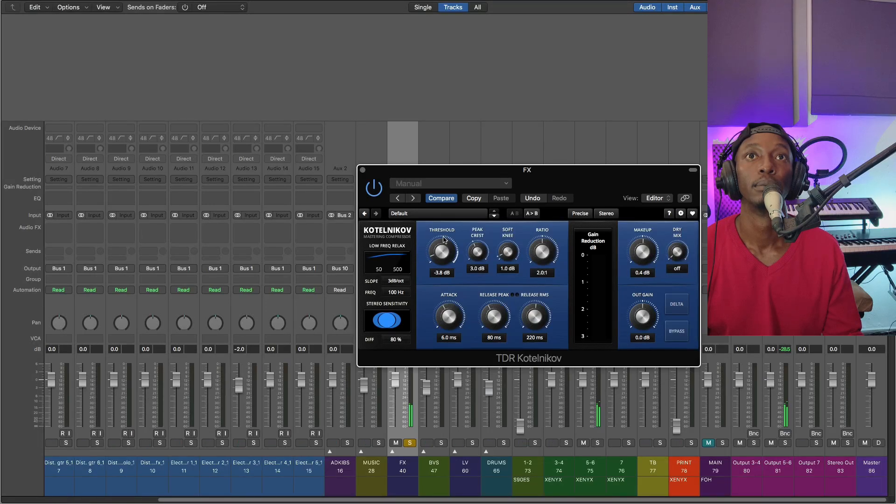
left_click_drag(443, 239, 447, 277)
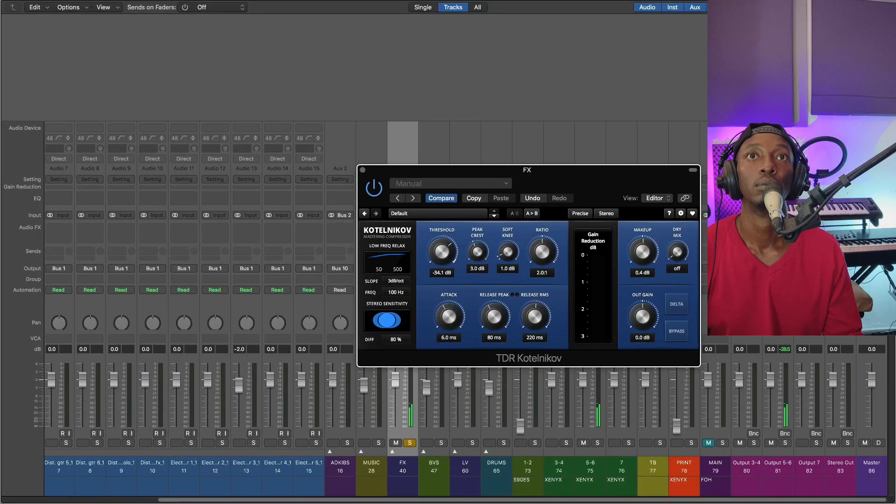
left_click_drag(446, 237, 446, 233)
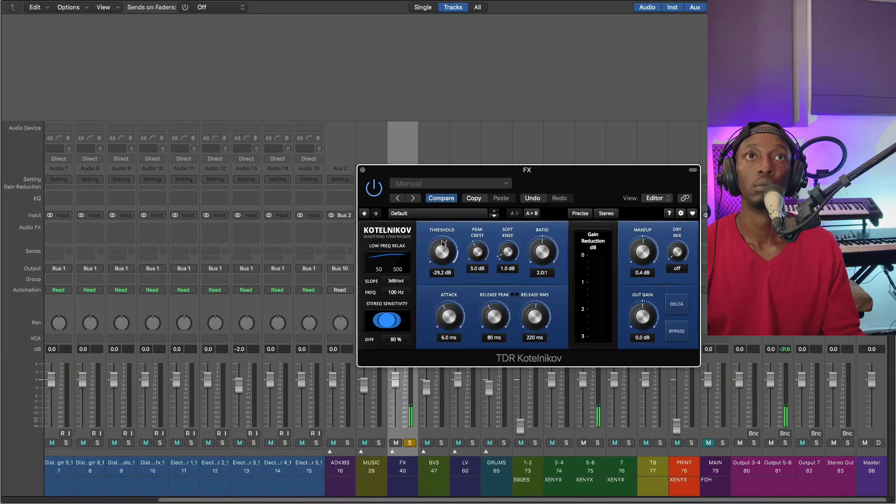
left_click_drag(449, 255, 450, 249)
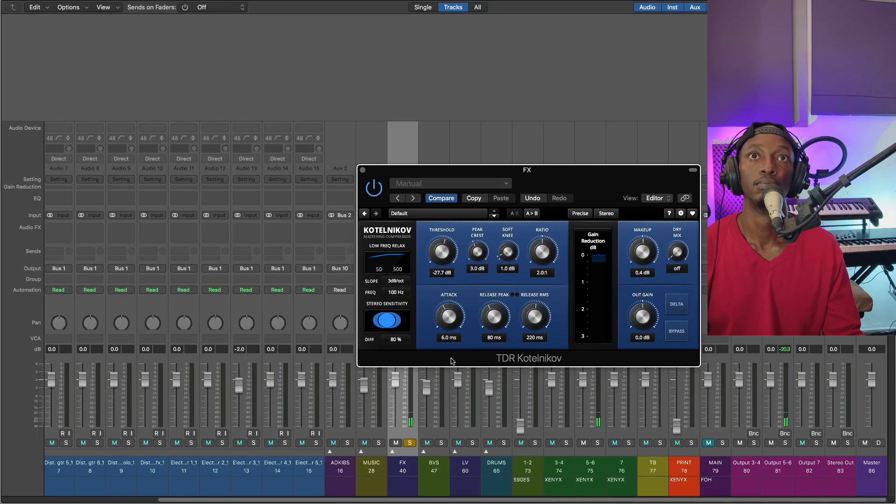
left_click_drag(427, 252, 427, 254)
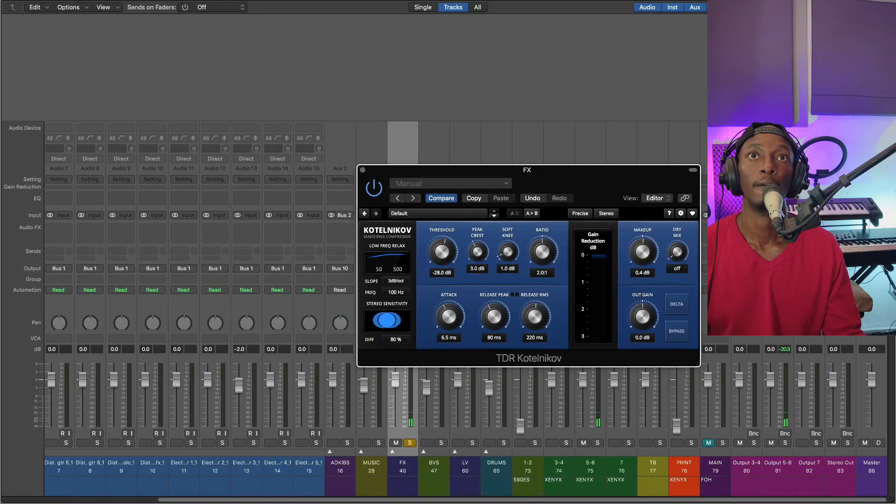
left_click(363, 171)
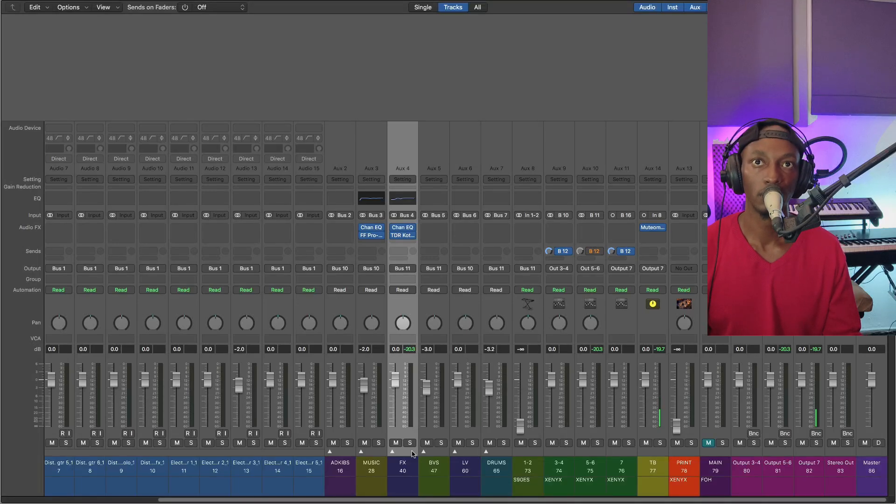
Play back the full mix and check the levels of the 3-4, 5-6 and 7 aux channels
key("space")
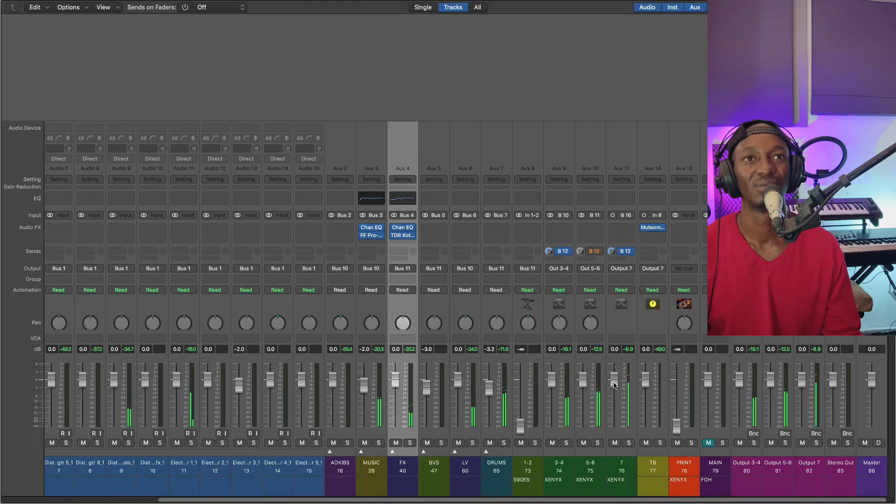
left_click(566, 405)
left_click(632, 404, "shift")
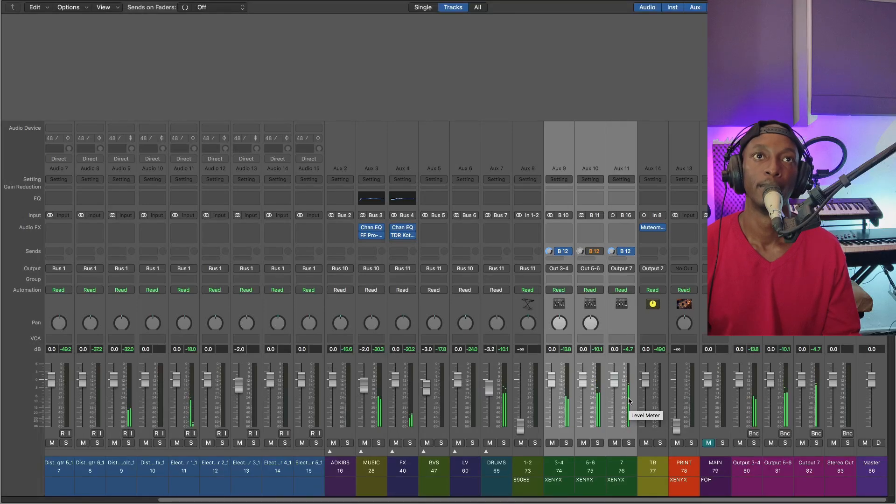
left_click(628, 401)
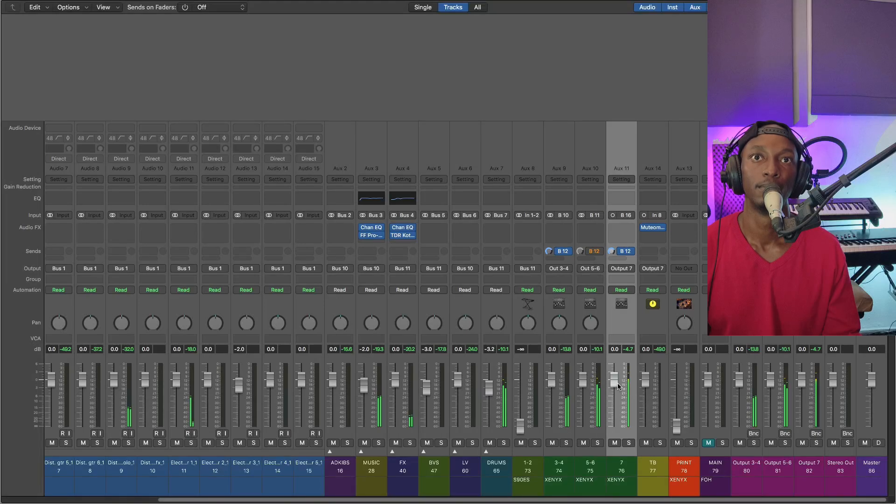
left_click_drag(617, 383, 614, 386)
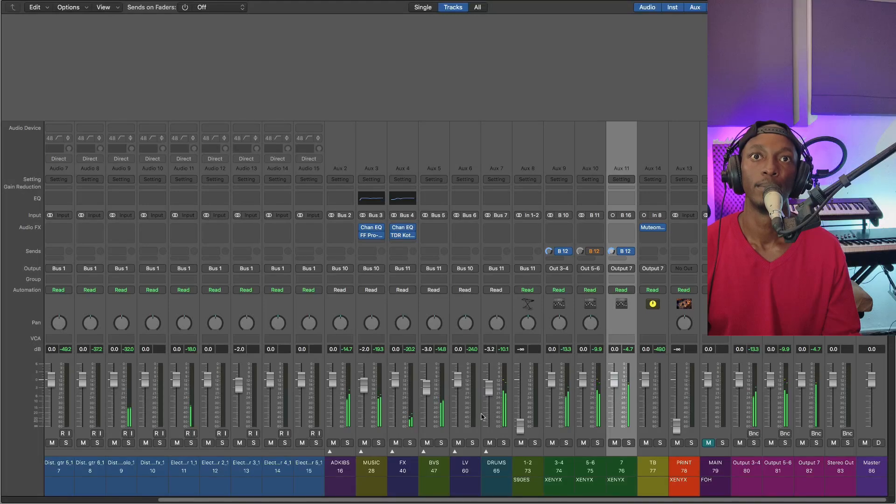
Expand the LV group and lower the fader of its second vocal track (track 62) to -4.5 dB, checking during playback
left_click(461, 467)
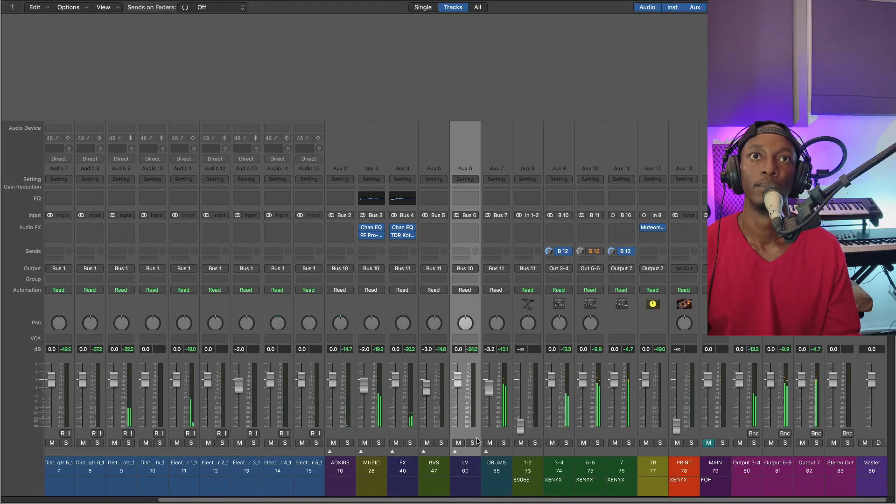
left_click(455, 452)
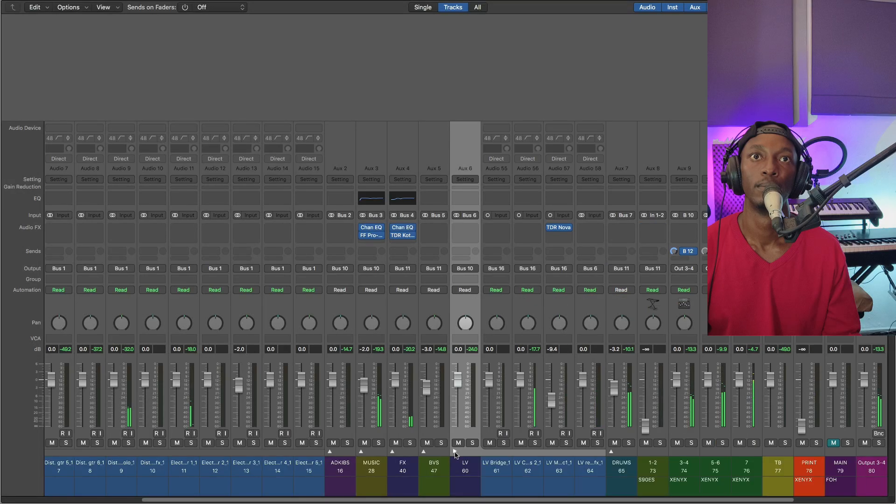
left_click(532, 401)
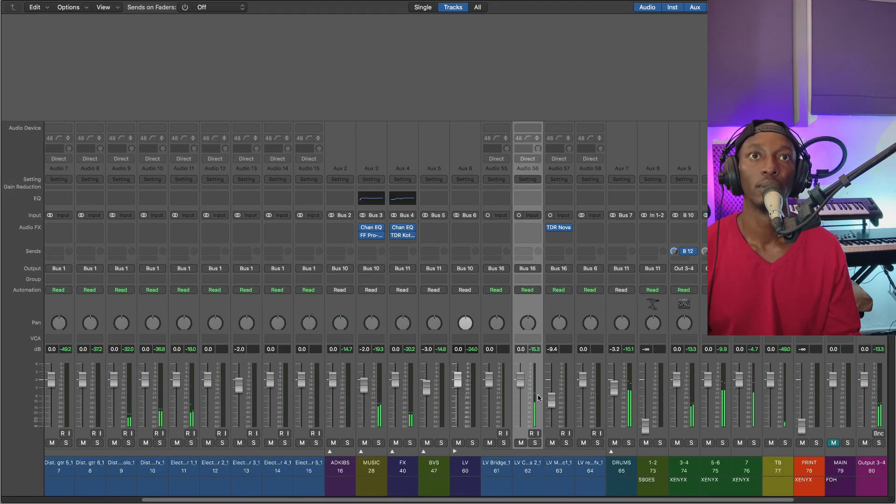
mouse_move(521, 385)
left_mouse_down()
mouse_move(521, 398)
mouse_move(519, 386)
left_mouse_up()
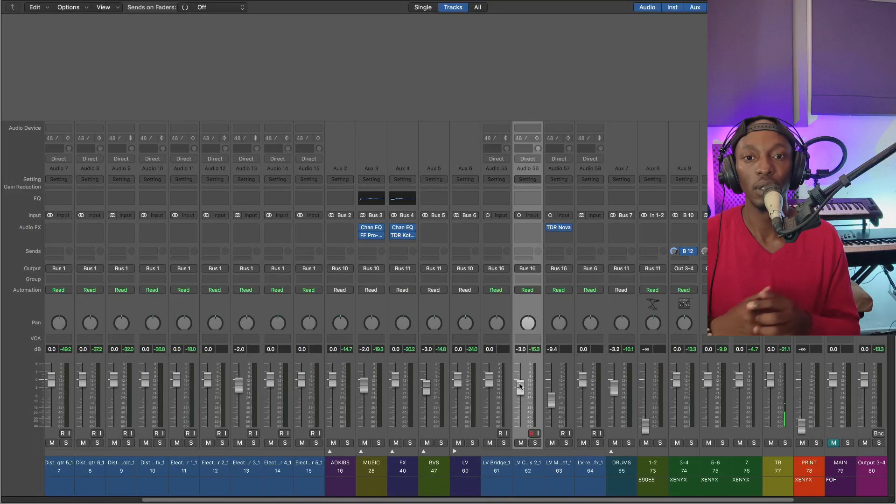
left_click_drag(519, 385, 519, 387)
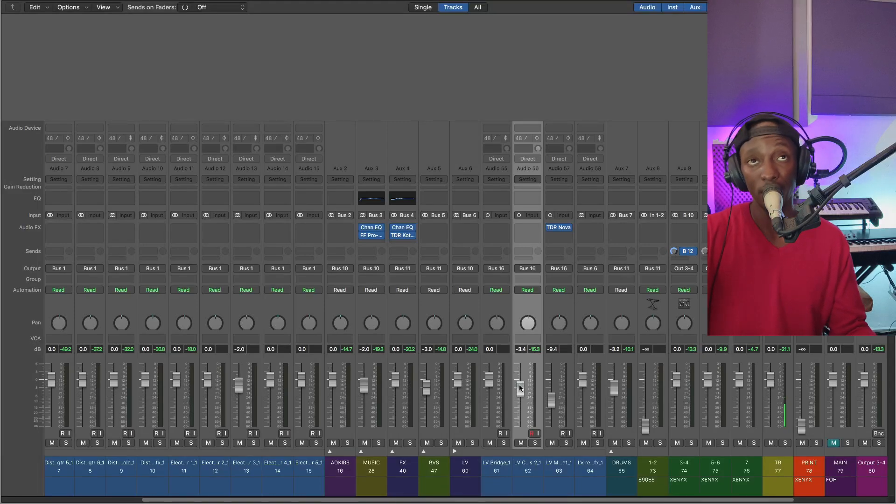
left_click_drag(520, 387, 522, 391)
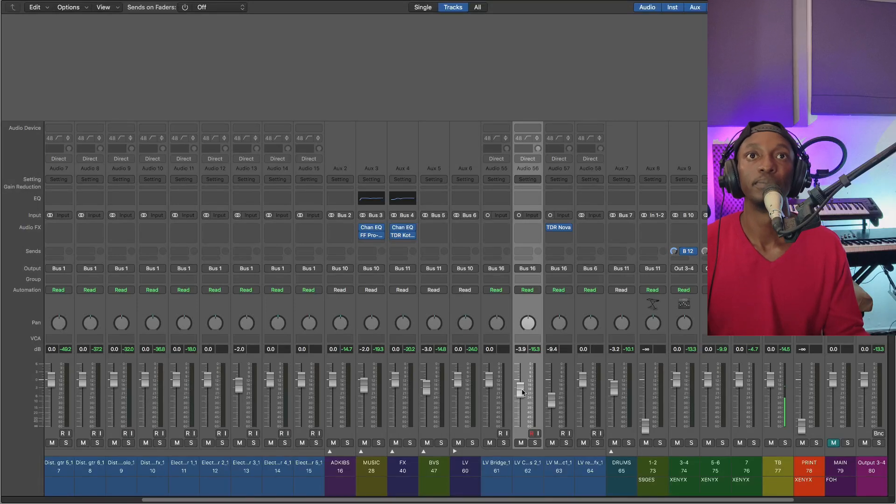
left_click_drag(521, 392, 522, 395)
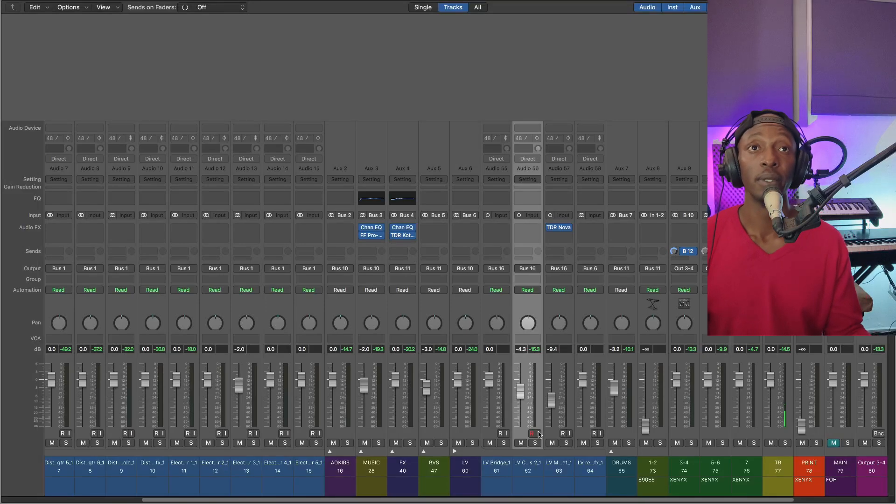
key("space")
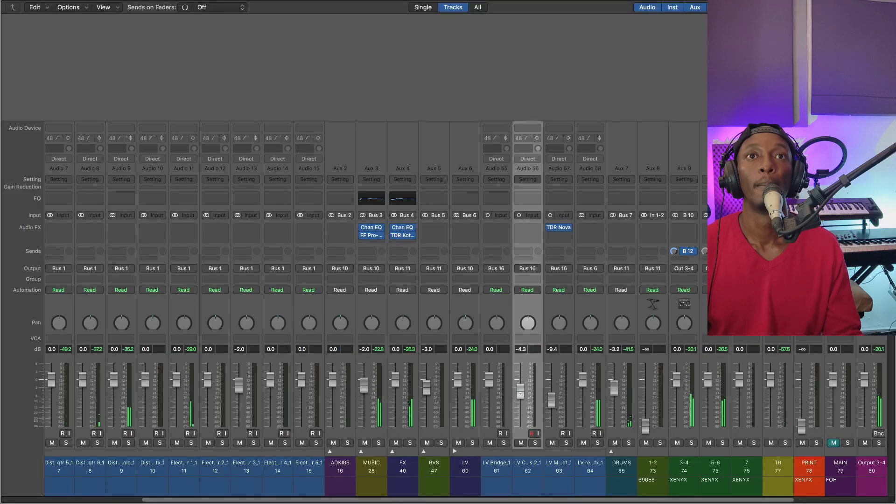
left_click_drag(522, 394, 522, 394)
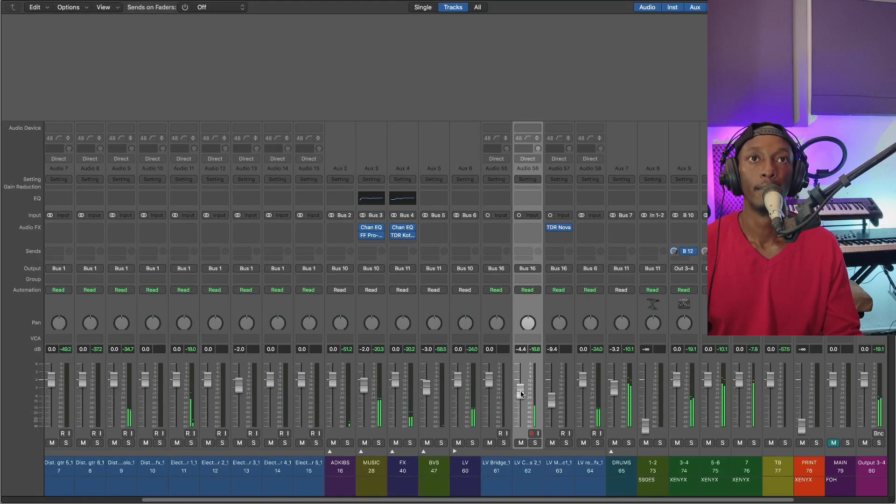
left_click_drag(522, 394, 521, 394)
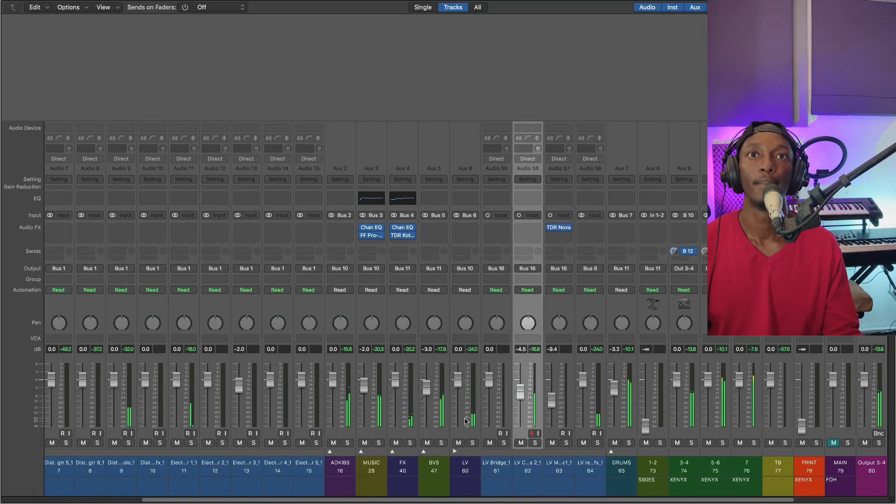
Set the BVS group's level to -4.0 dB and briefly check its member tracks
left_click_drag(426, 391, 426, 393)
double_click(429, 350)
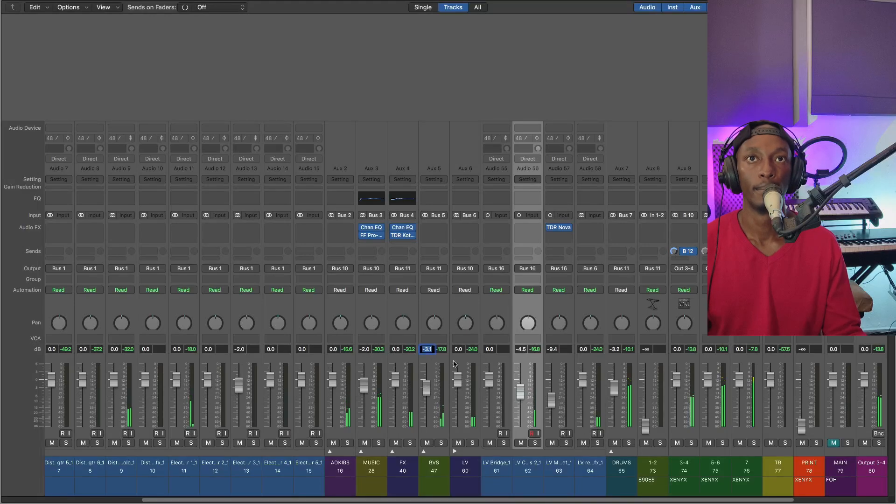
type("-4")
key("Return")
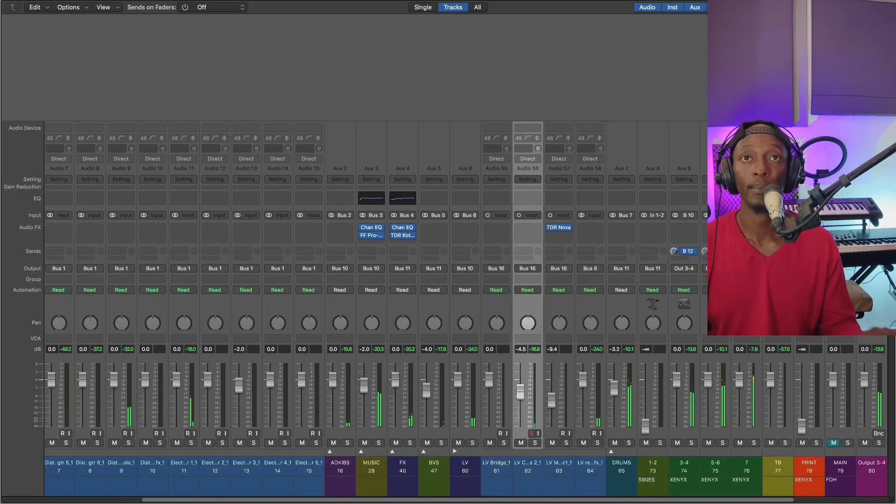
left_click(423, 451)
left_click(424, 451)
Insert the mono FabFilter Pro-C 2 compressor on the LV Chorus 2_1 track (track 62) and place its window clear of that channel strip
left_click(539, 386)
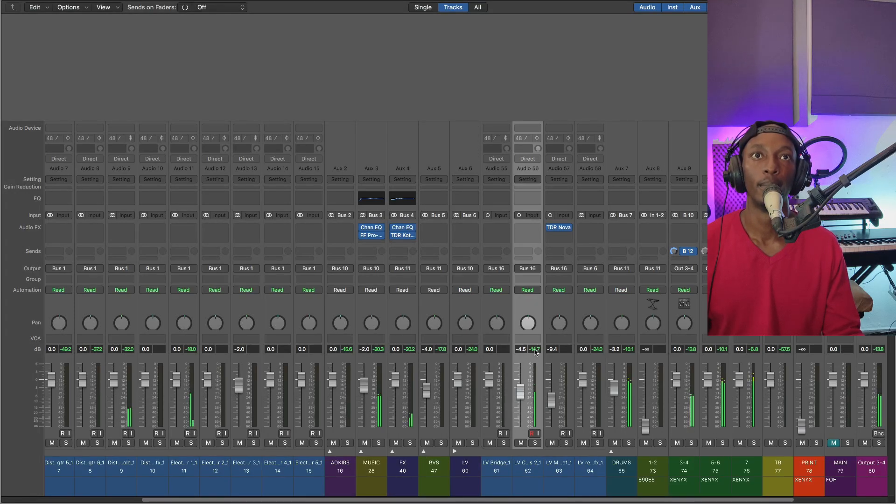
left_click(535, 228)
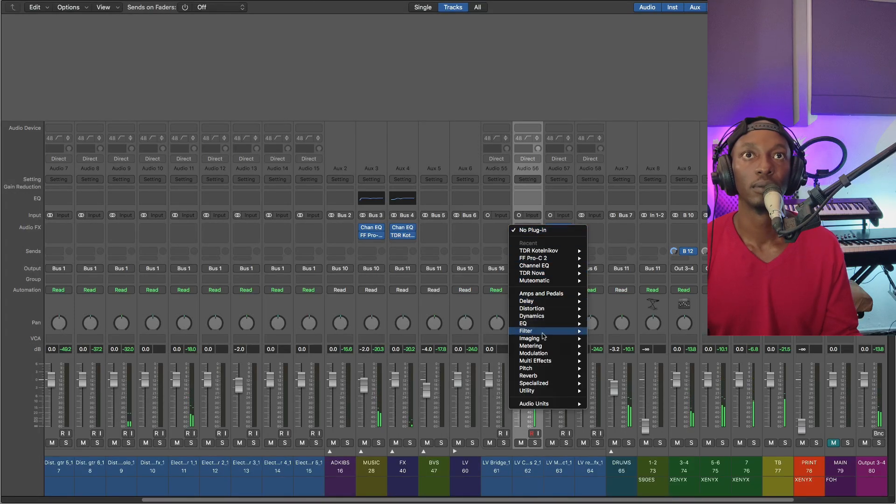
mouse_move(543, 404)
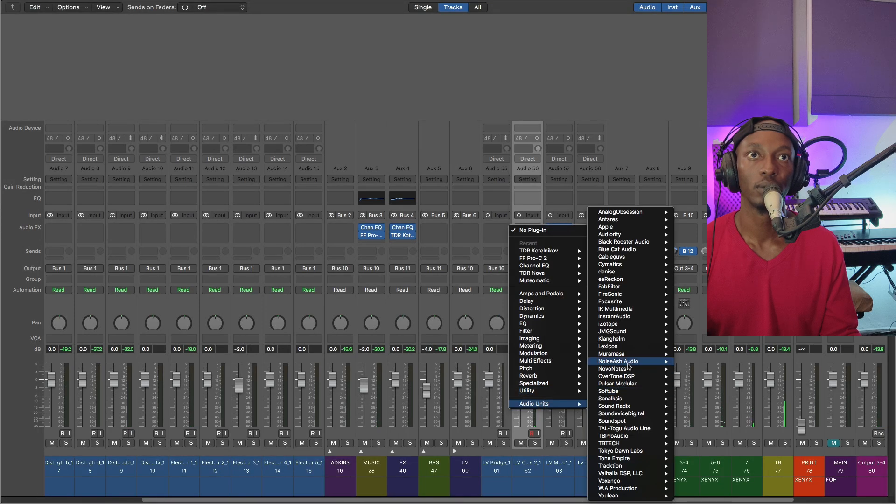
mouse_move(623, 273)
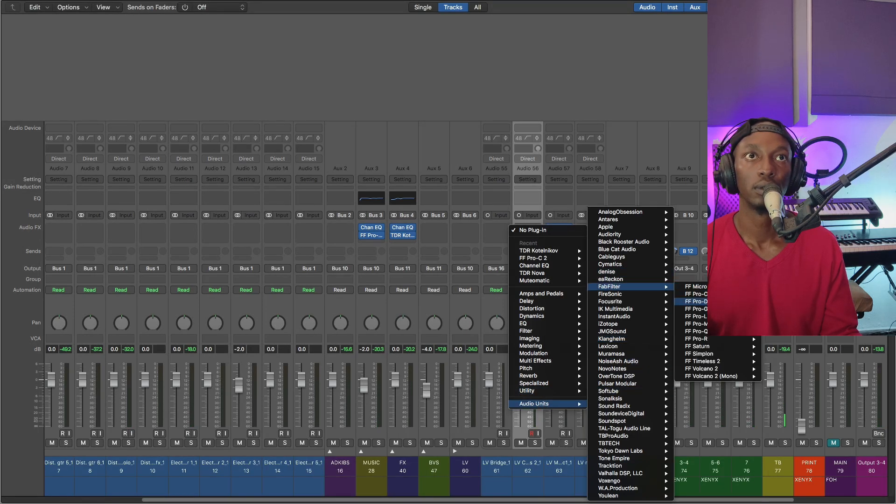
left_click(728, 294)
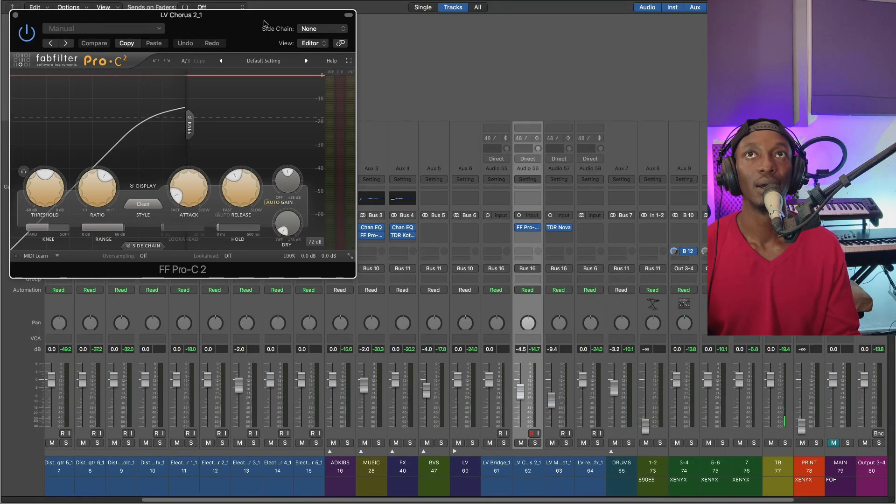
left_click_drag(246, 22, 347, 50)
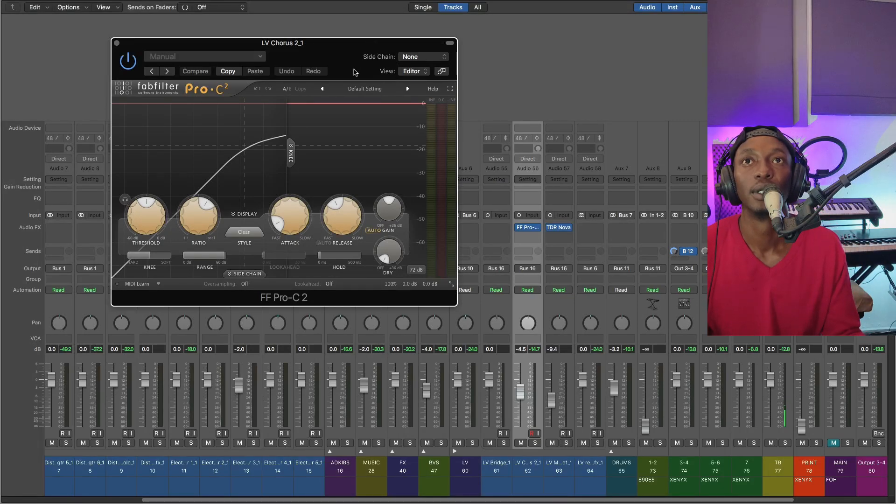
left_click_drag(339, 49, 348, 71)
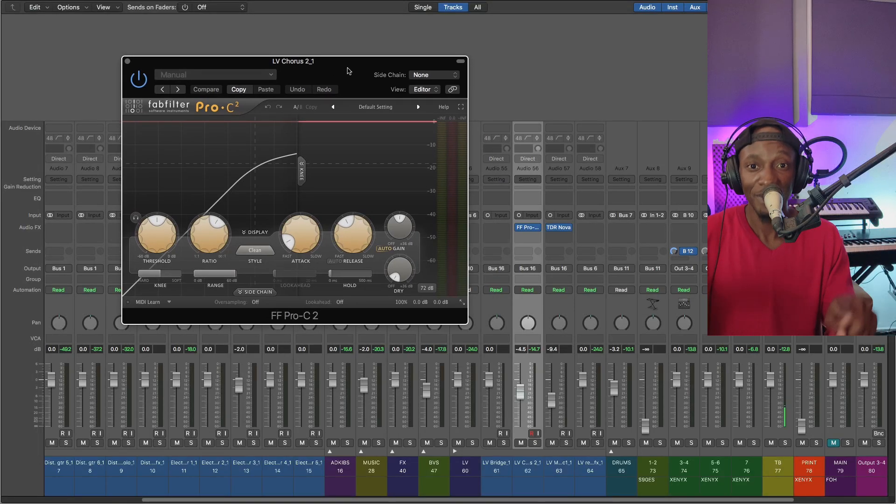
mouse_move(347, 71)
left_mouse_down()
mouse_move(378, 58)
mouse_move(358, 58)
left_mouse_up()
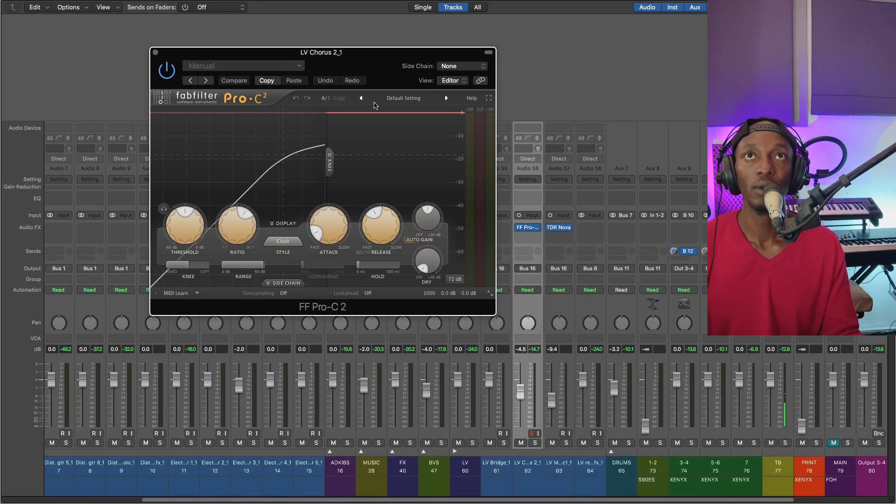
left_click_drag(374, 66, 357, 66)
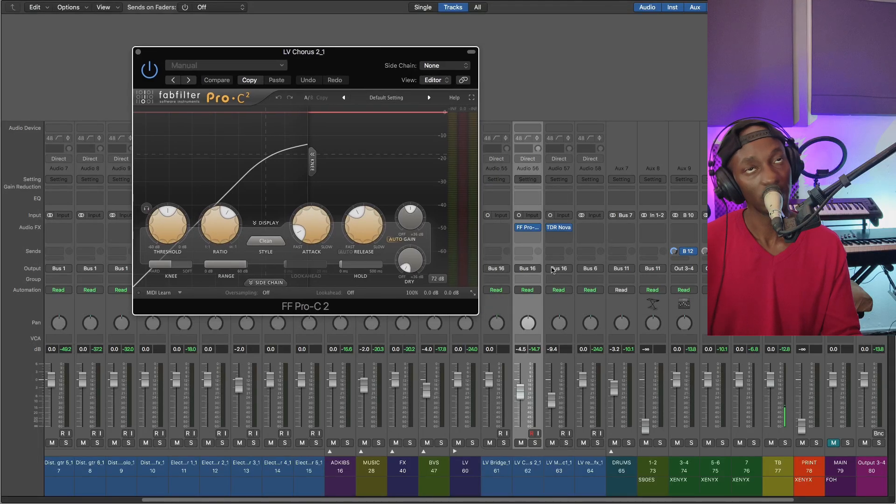
During playback, lower Pro-C 2's threshold on the LV Chorus 2_1 track and set that track's fader to -5.4 dB
mouse_move(533, 232)
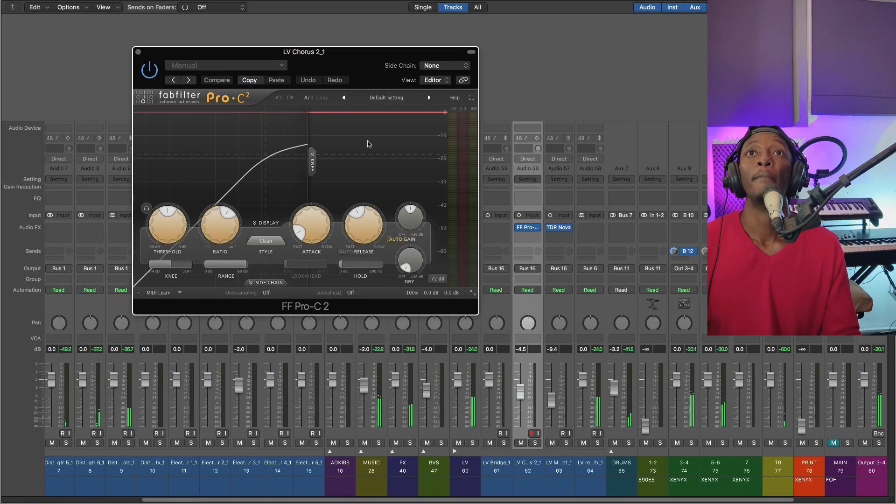
mouse_move(179, 218)
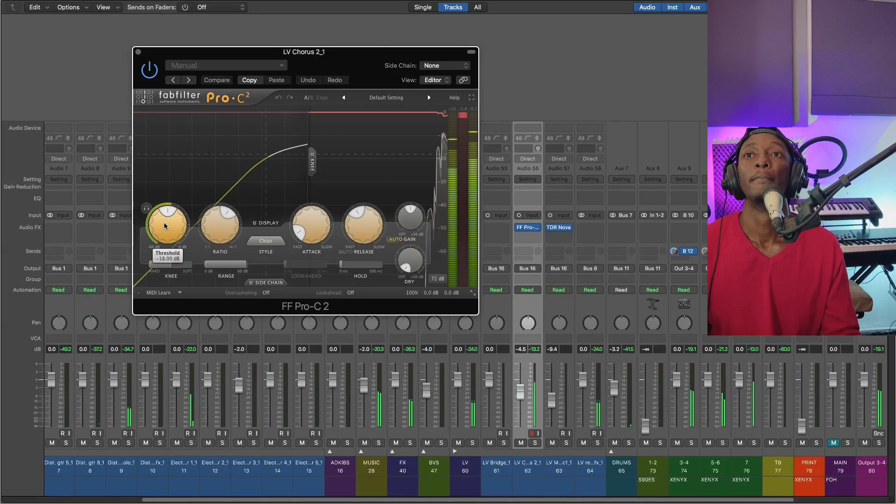
left_click_drag(163, 225, 165, 238)
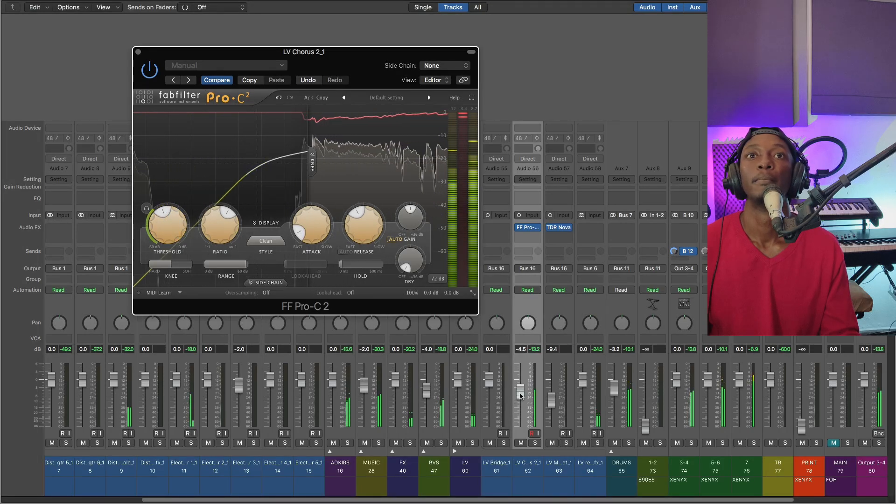
left_click_drag(520, 394, 521, 397)
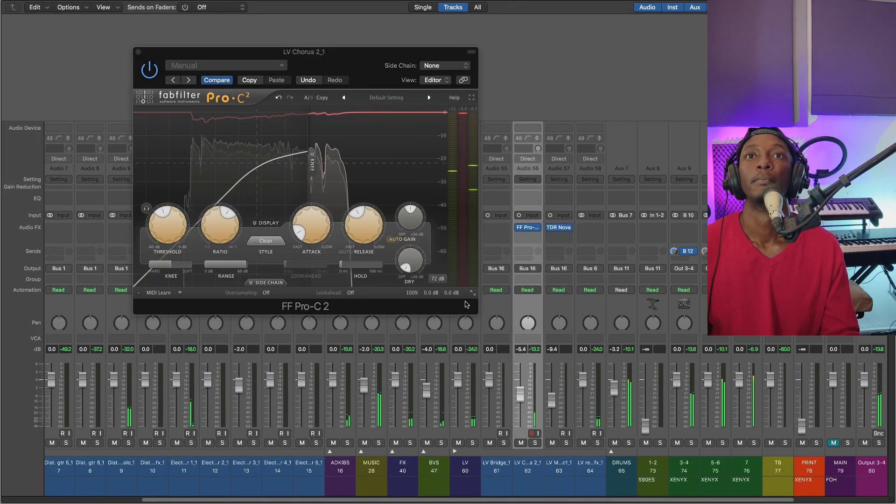
Trim Pro-C 2's output gain and slow its attack slightly, checking the compression in full-screen view before closing the plug-in
mouse_move(412, 221)
left_mouse_down()
mouse_move(408, 210)
mouse_move(413, 221)
left_mouse_up()
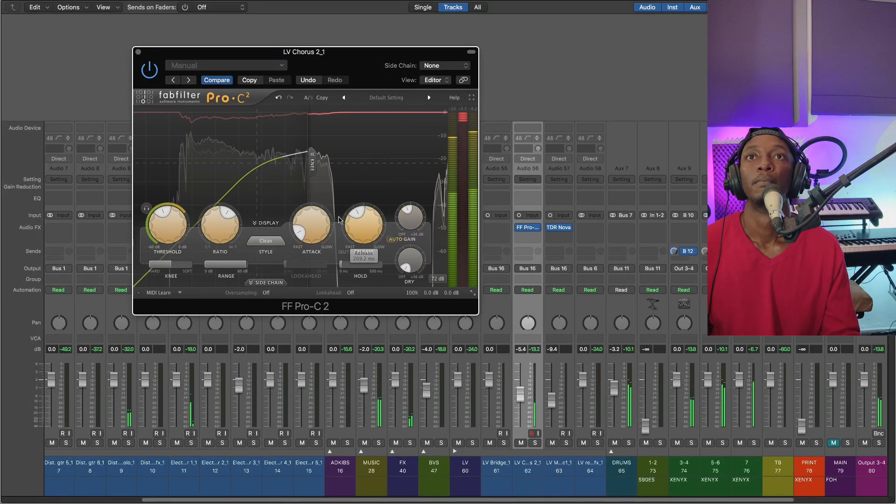
left_click_drag(311, 223, 313, 203)
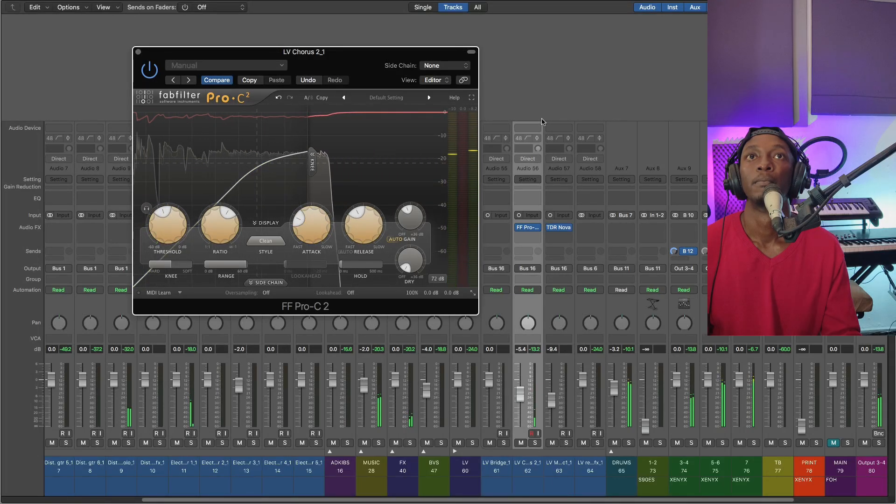
left_click(472, 97)
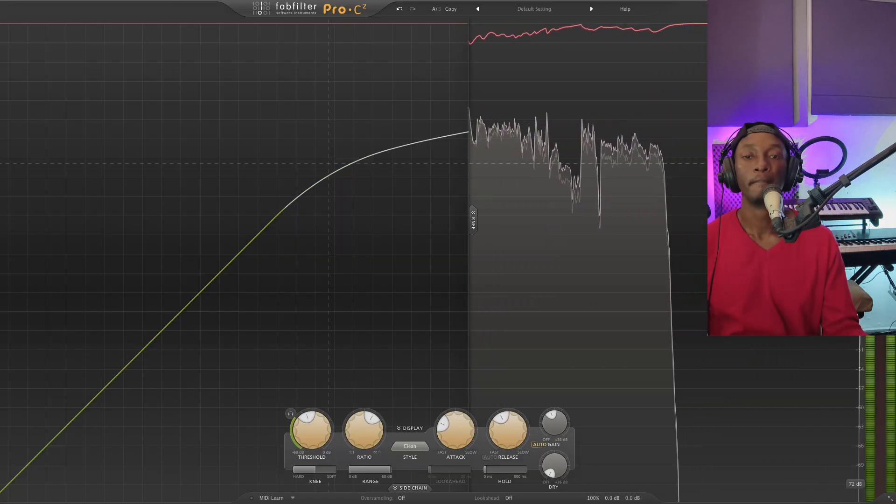
left_click(888, 8)
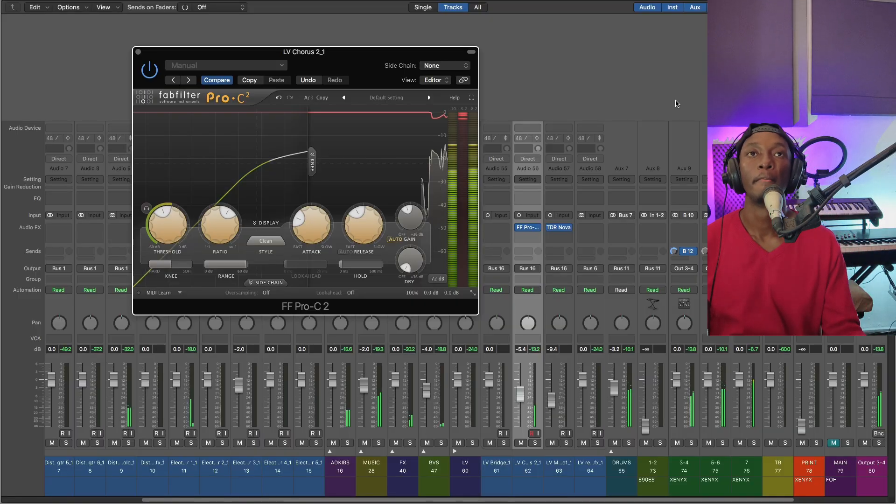
left_click(138, 52)
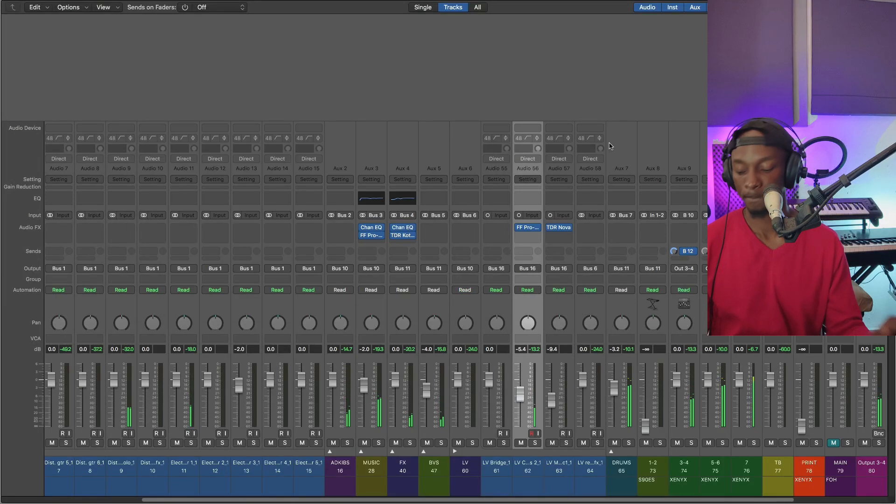